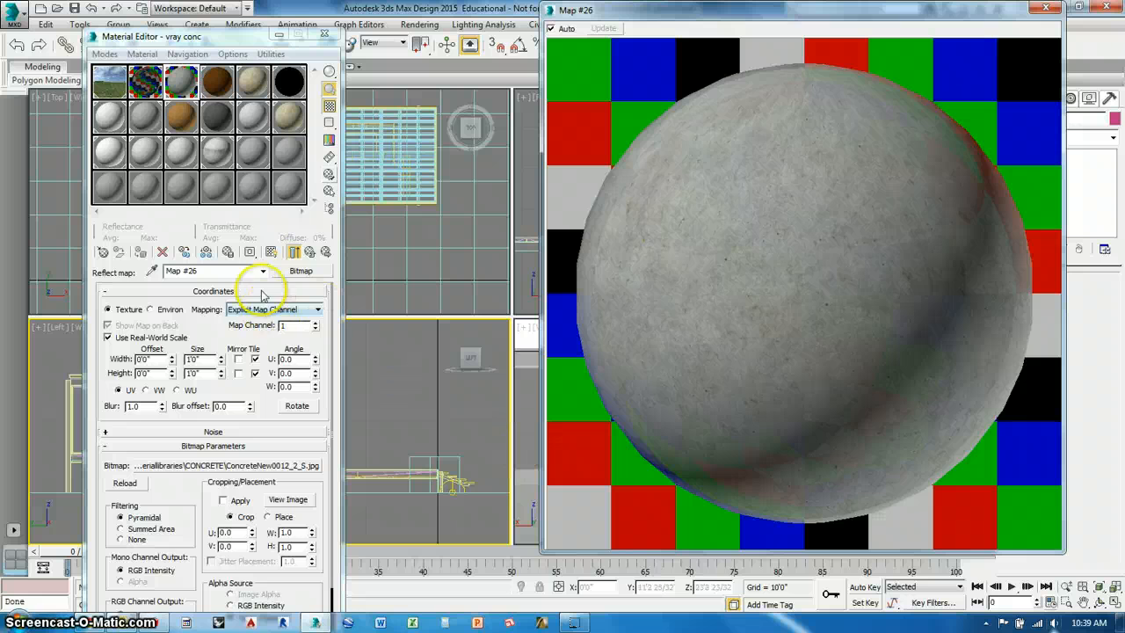
- Check which bitmap file the vray conc material's diffuse map uses, leaving the file unchanged, and return to the material's basic parameters
left_click(313, 252)
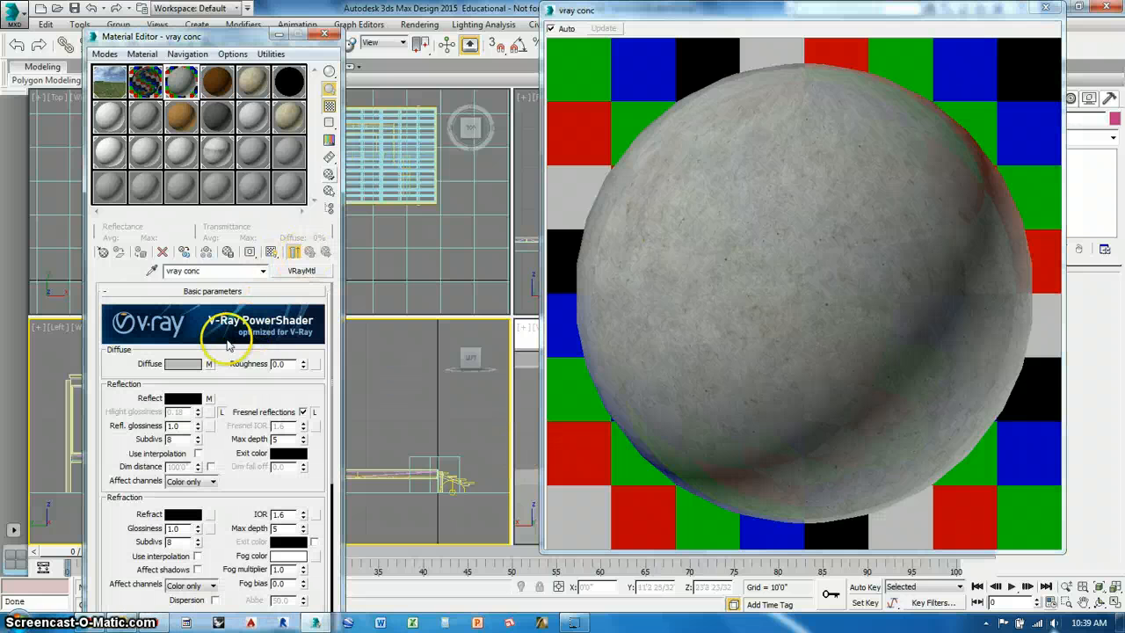
left_click(209, 364)
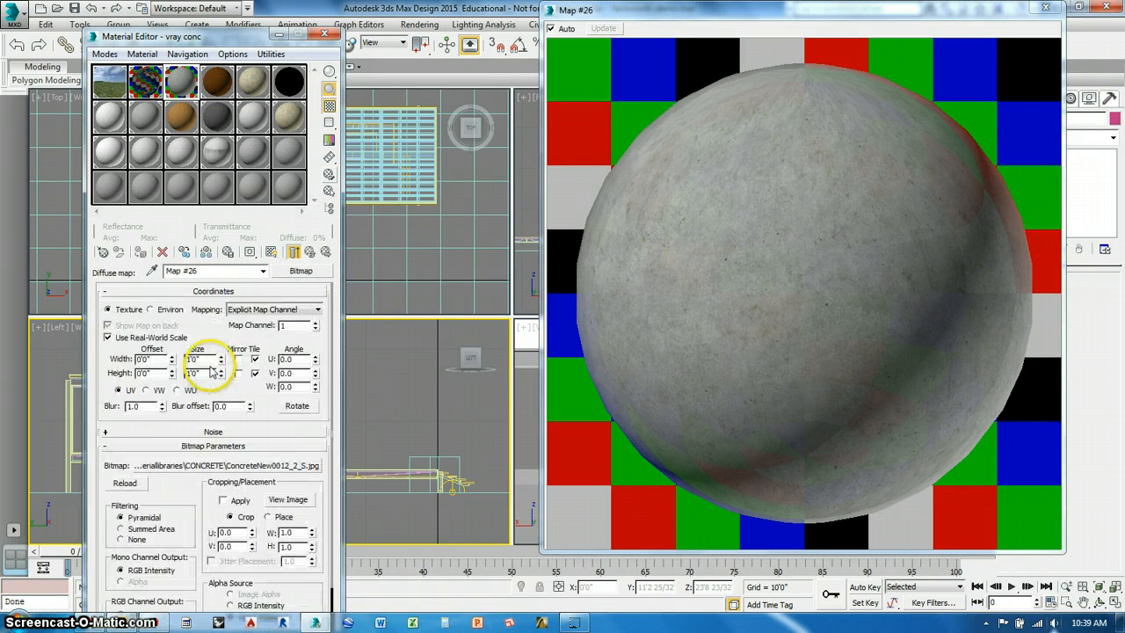
left_click(233, 467)
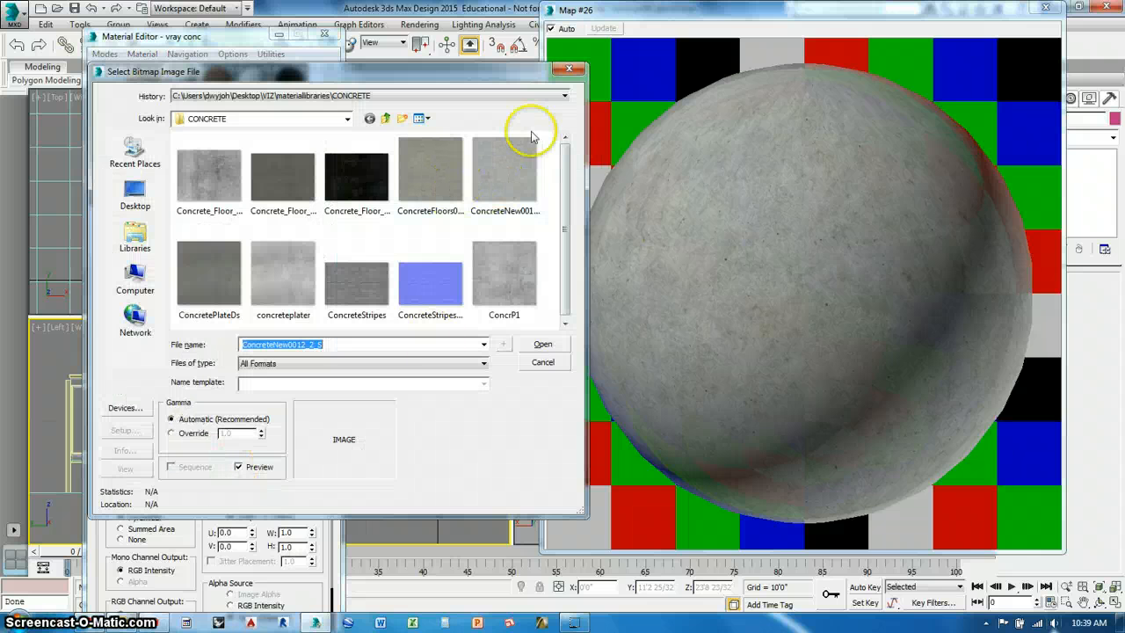
left_click(571, 70)
left_click(294, 252)
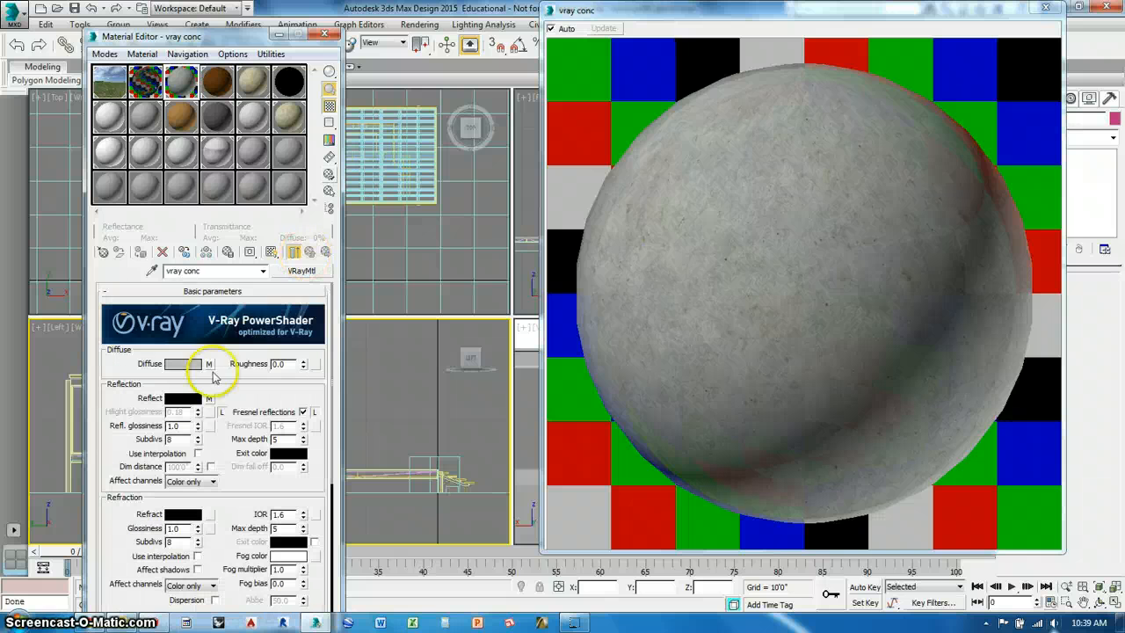
- Instance the diffuse map into the Reflect slot and wrap it in a monochrome Color Correction map, keeping the old map as sub-map
left_click_drag(209, 367, 209, 398)
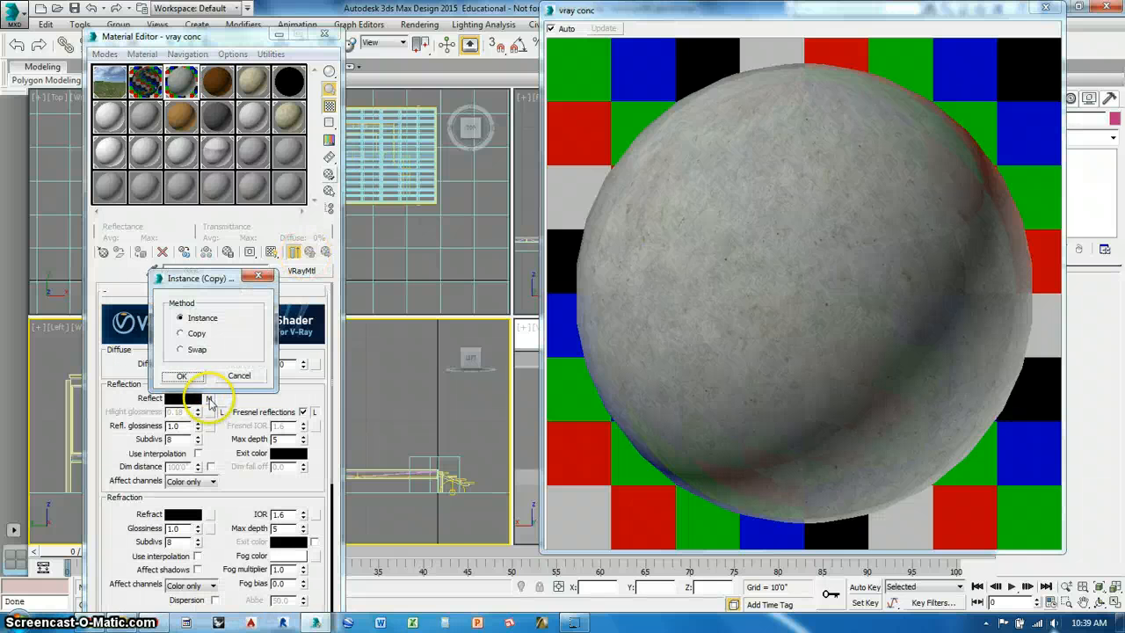
left_click(196, 379)
left_click(209, 398)
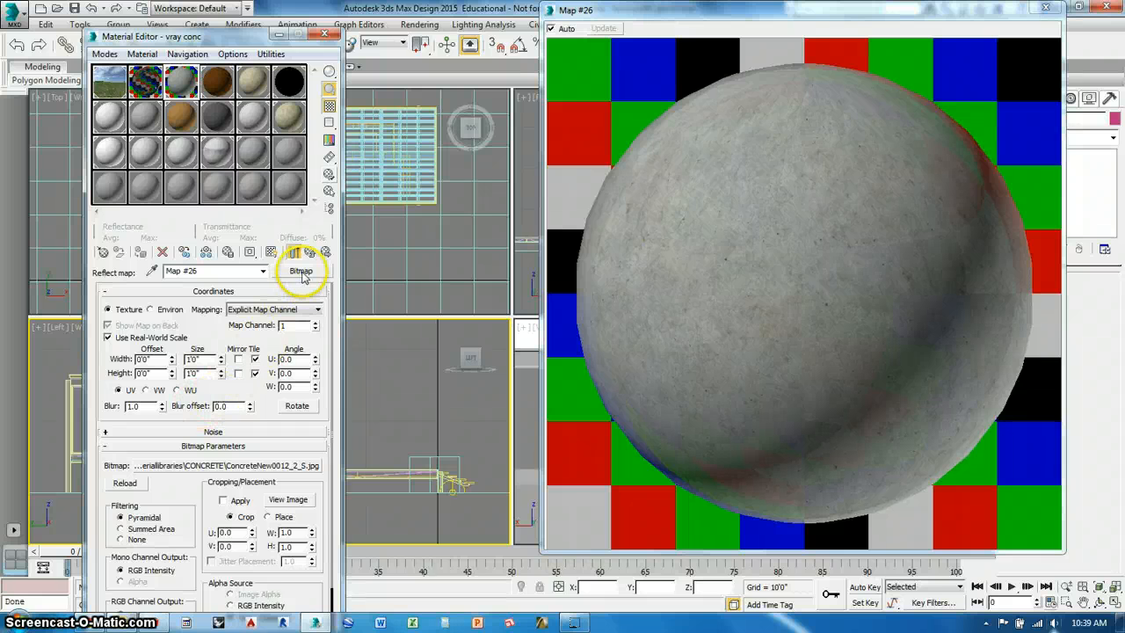
left_click(300, 272)
double_click(682, 232)
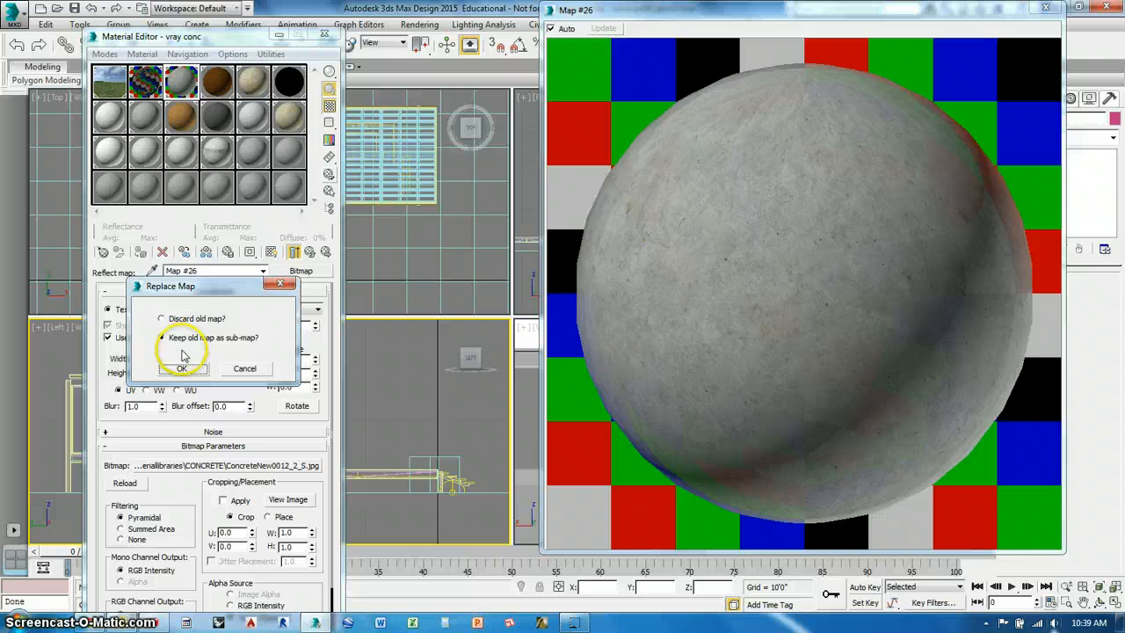
left_click(184, 368)
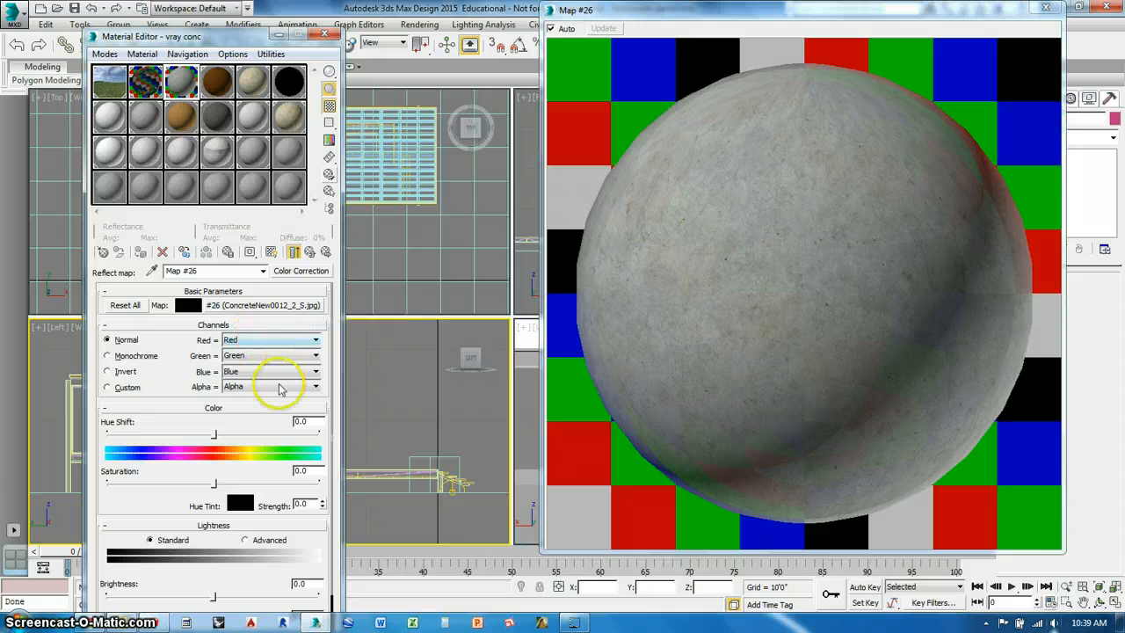
left_click(135, 357)
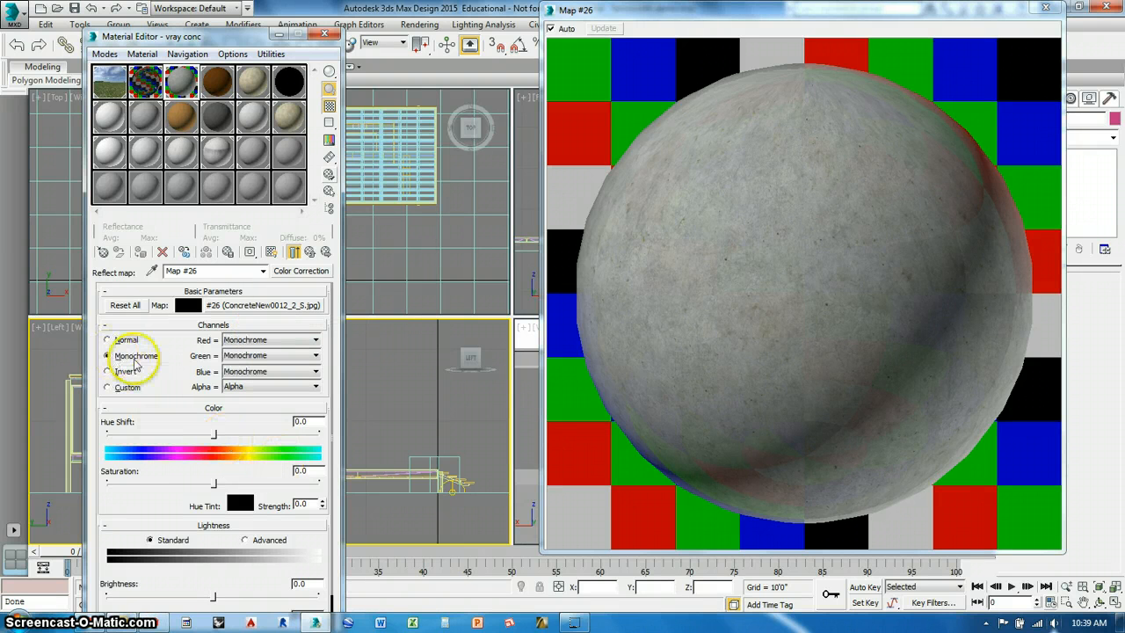
left_click(309, 252)
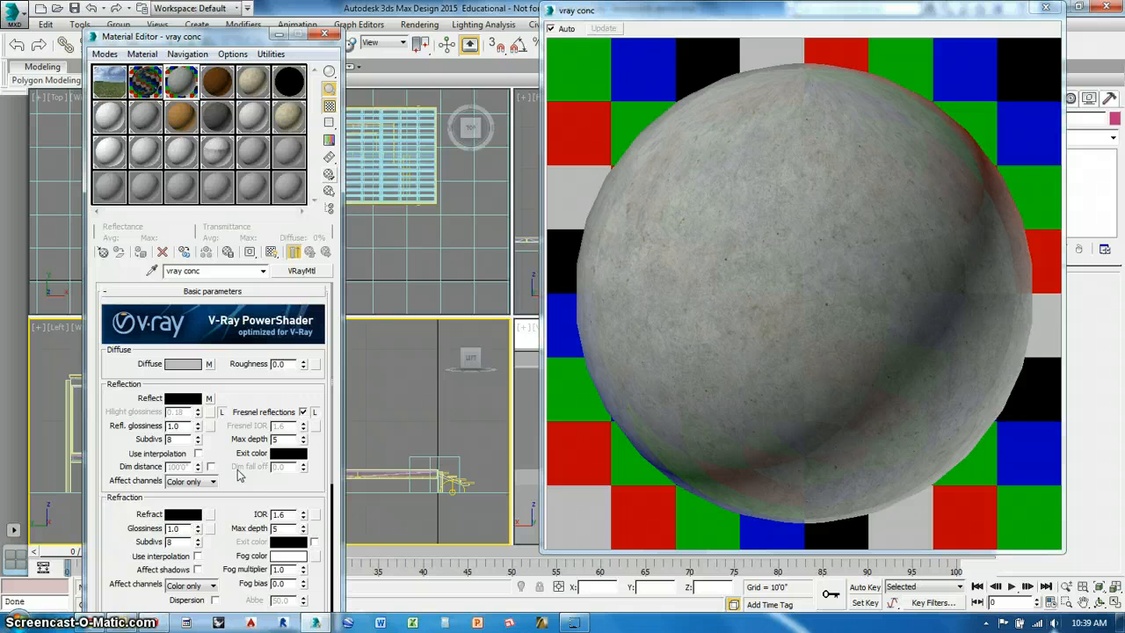
- Copy the Reflect slot's Color Correction map to the reflection glossiness slot as an instance
scroll(238, 482, "down", 3)
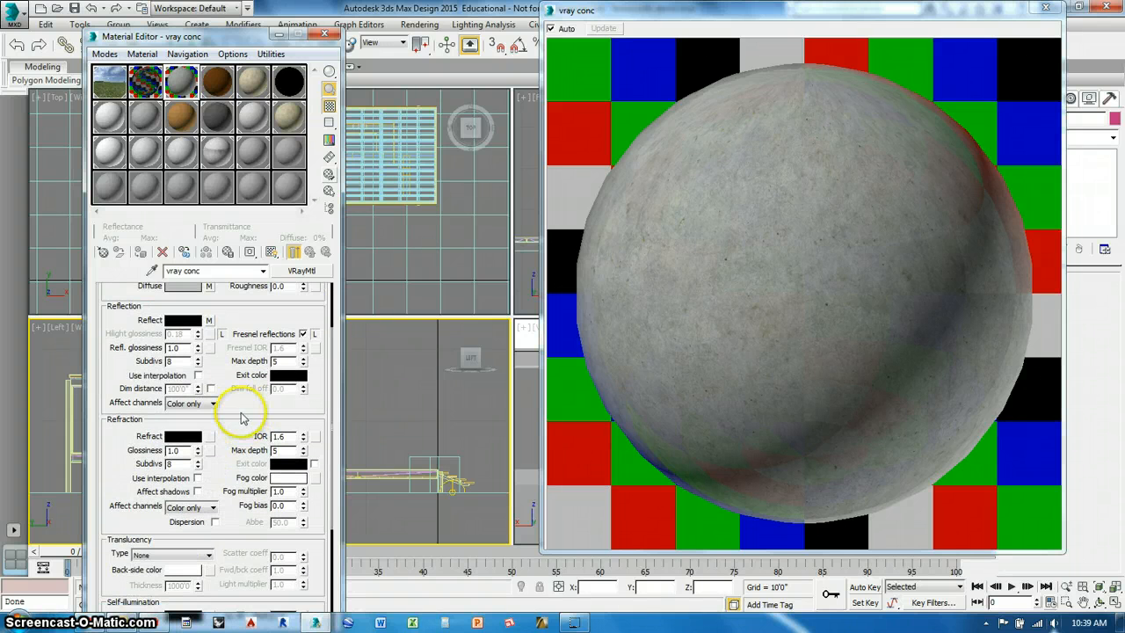
scroll(242, 399, "up", 2)
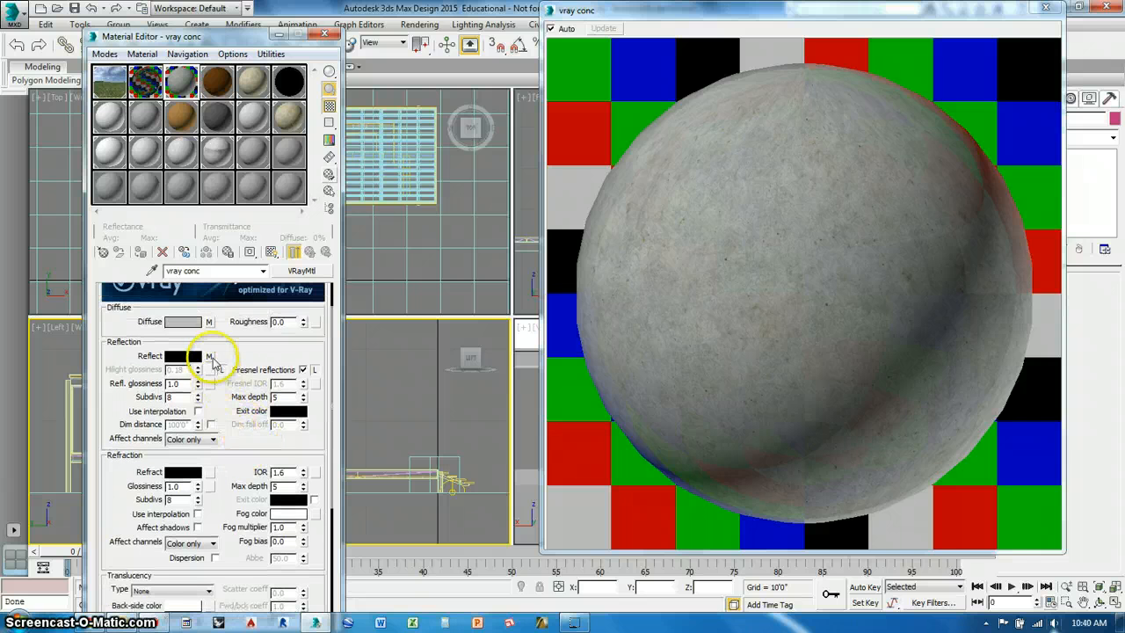
left_click_drag(210, 356, 210, 384)
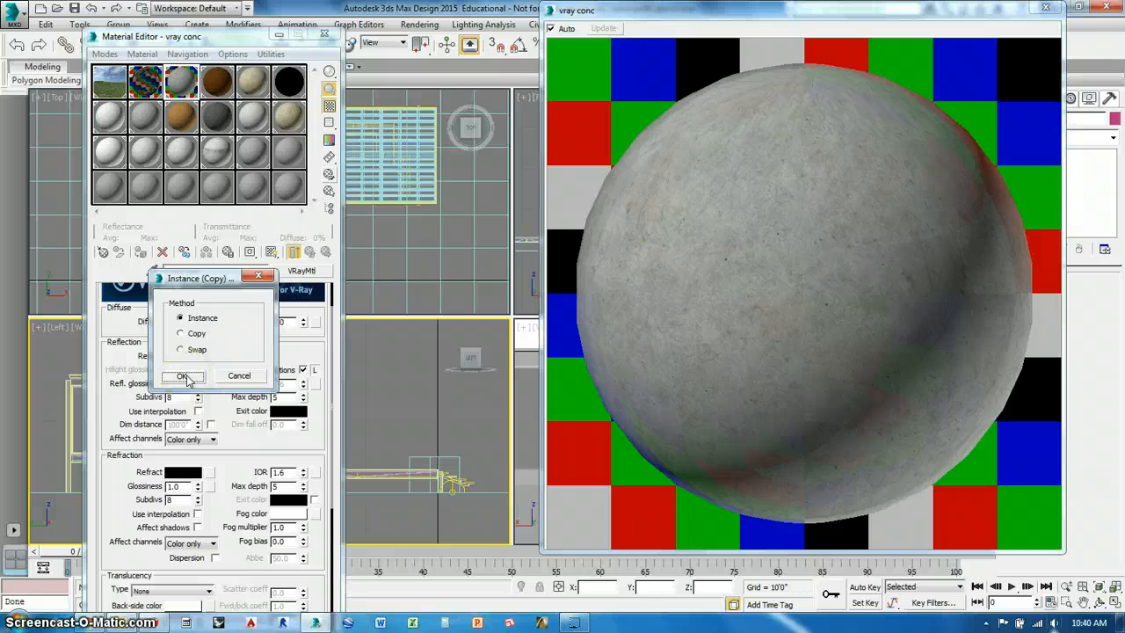
left_click(184, 376)
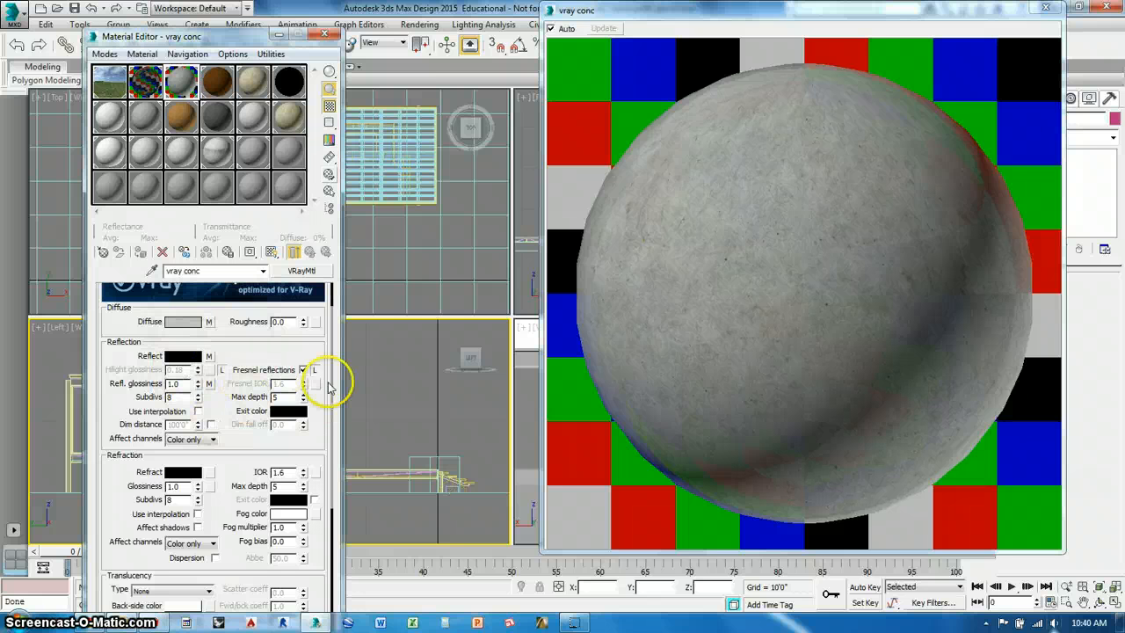
- Copy the RGlossiness Color Correction map to the Bump slot as an instance and reduce the bump amount
scroll(326, 474, "down", 5)
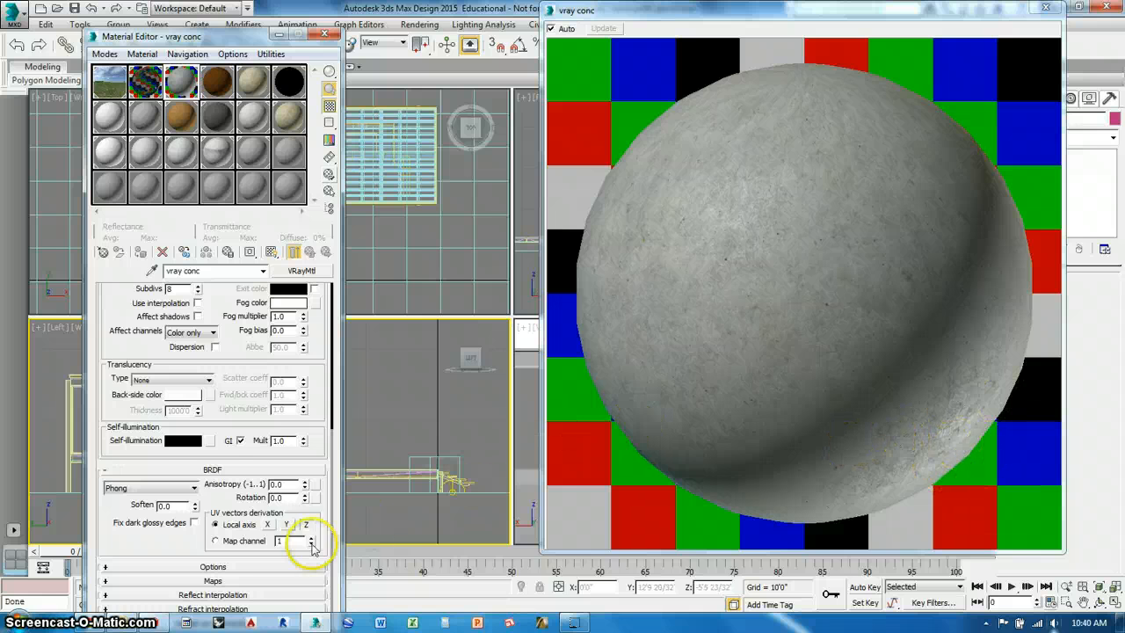
left_click(235, 584)
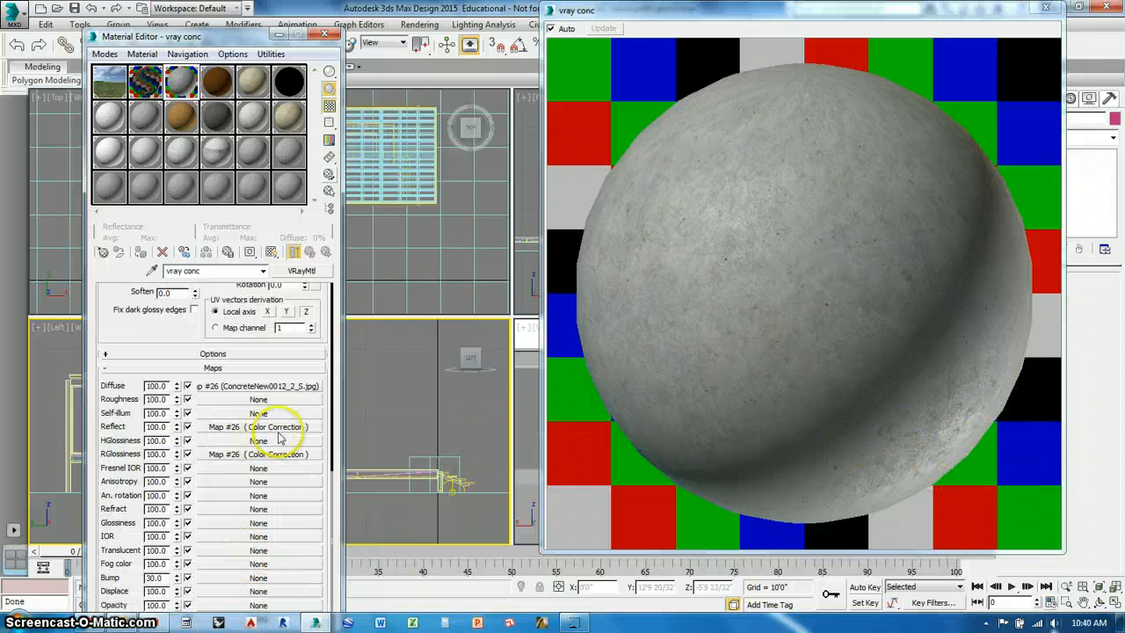
scroll(330, 489, "down", 1)
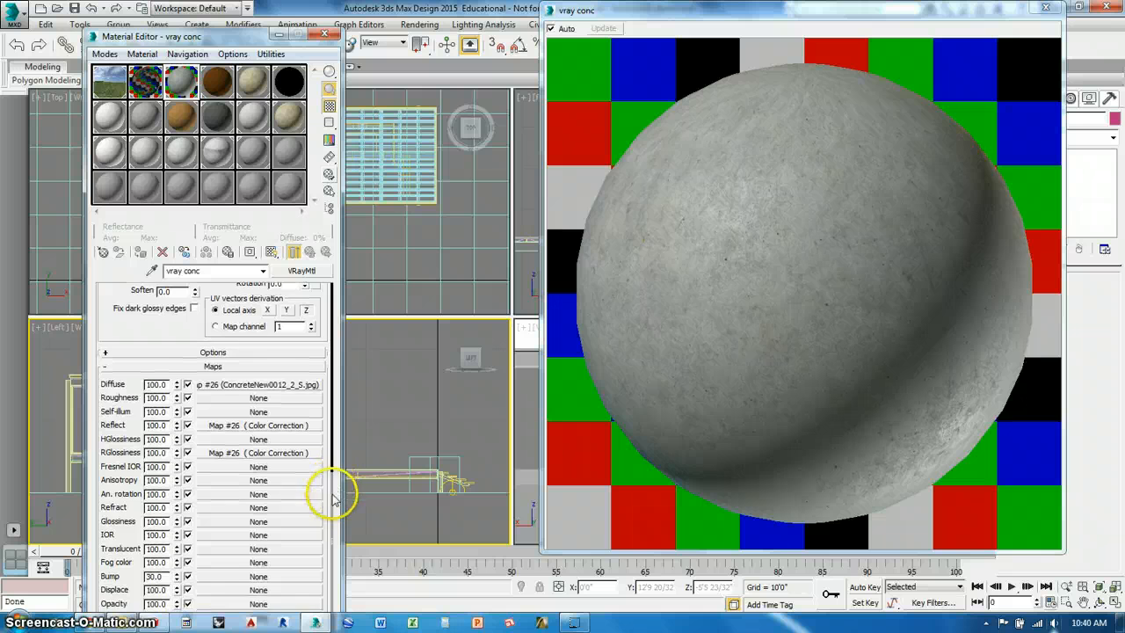
left_click_drag(245, 42, 288, 16)
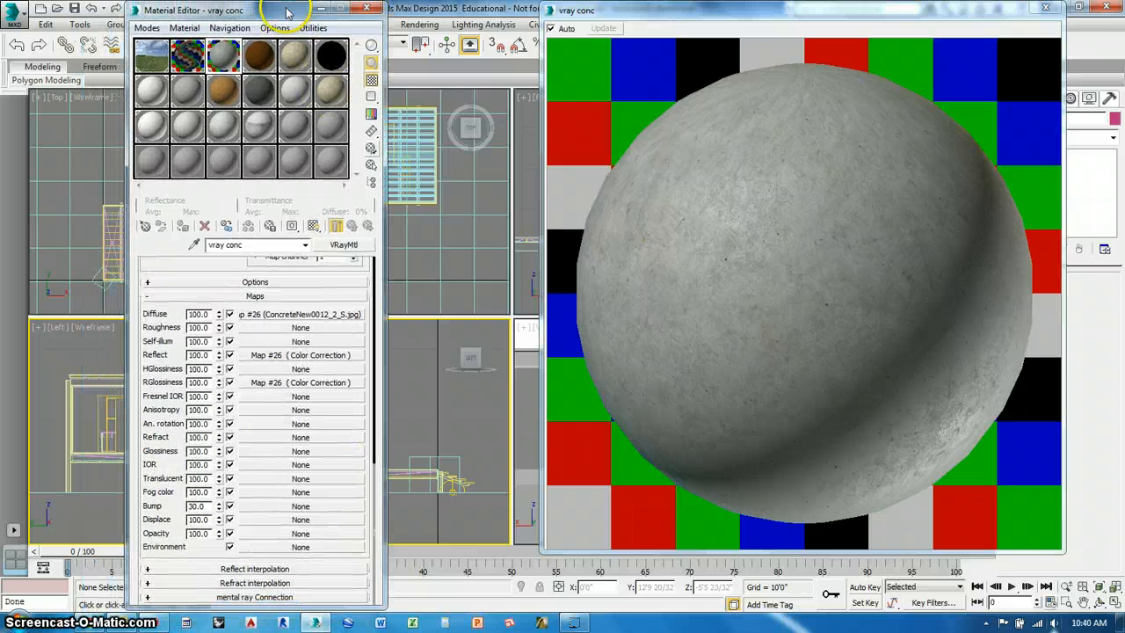
left_click(295, 384)
left_click_drag(294, 387, 266, 512)
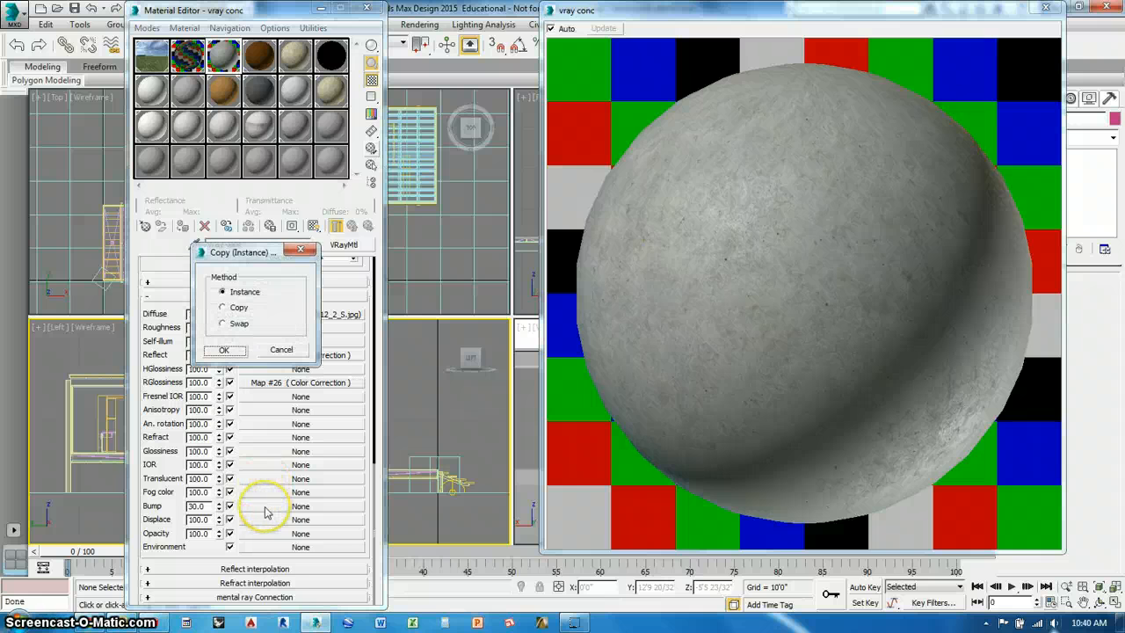
left_click(231, 347)
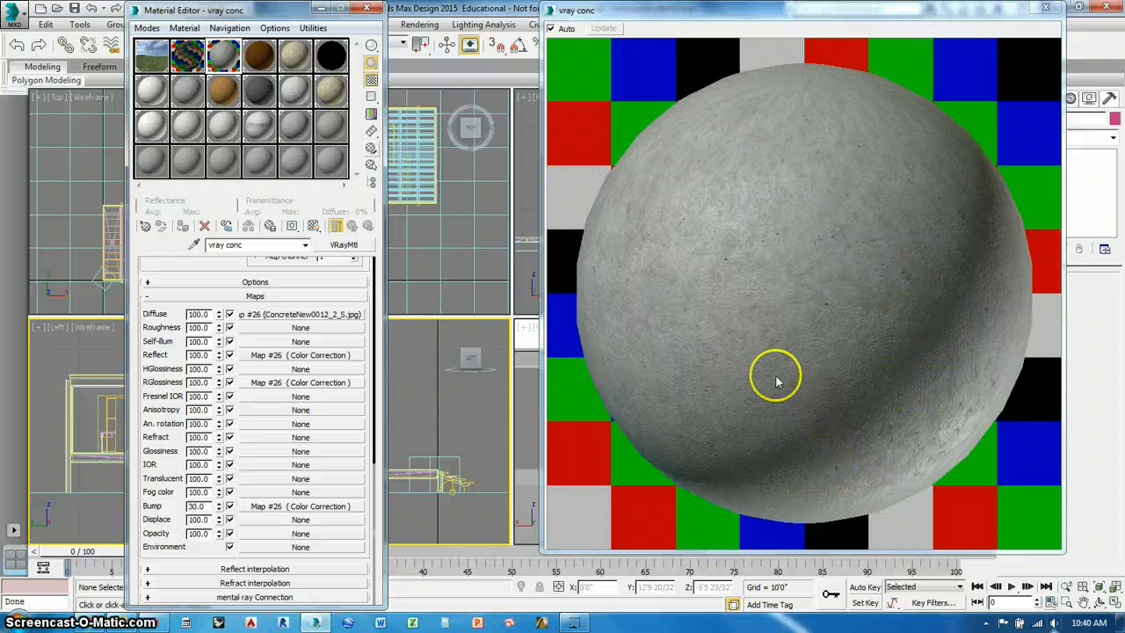
double_click(195, 508)
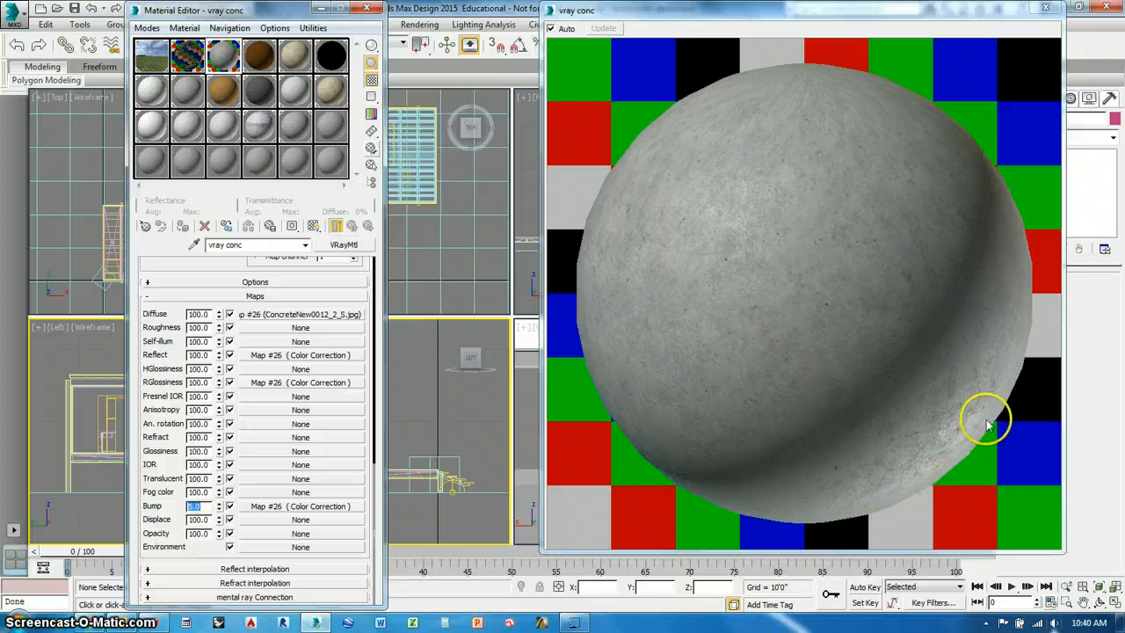
- In the Reflect slot's Color Correction map, raise the brightness to about 62.8 and the contrast to about 48.2
left_click(260, 356)
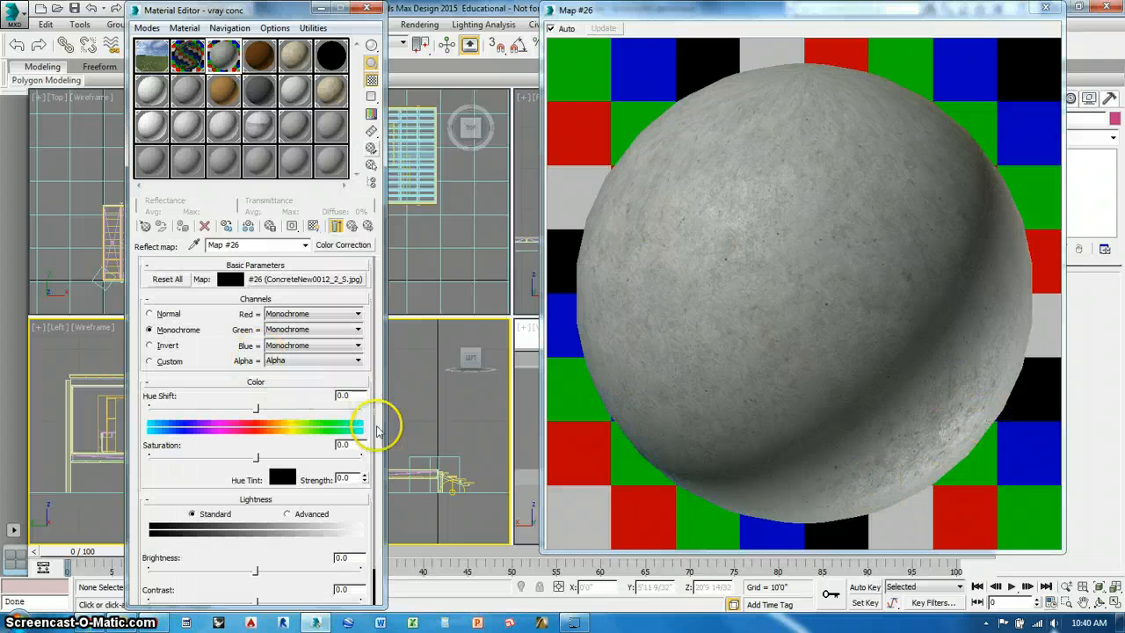
scroll(369, 482, "down", 1)
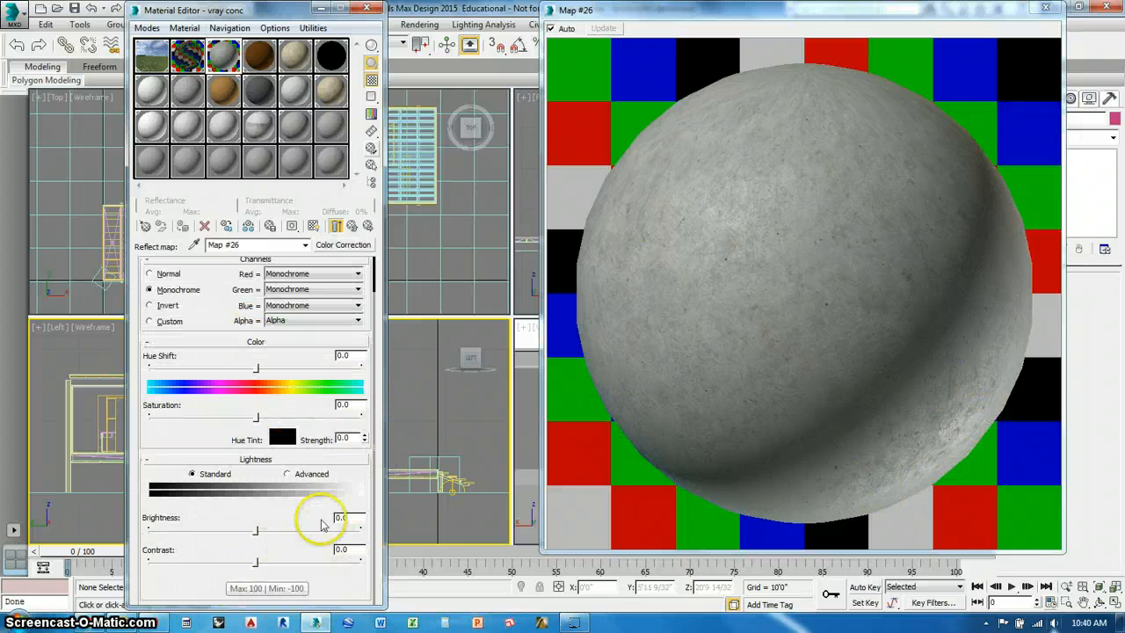
left_click(297, 342)
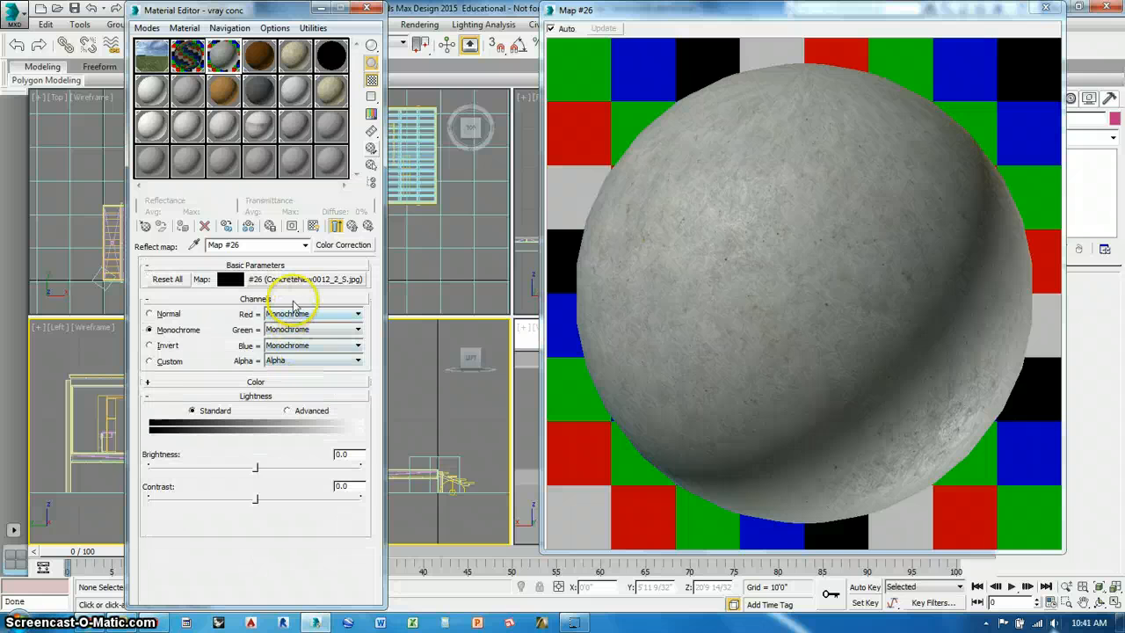
left_click(281, 298)
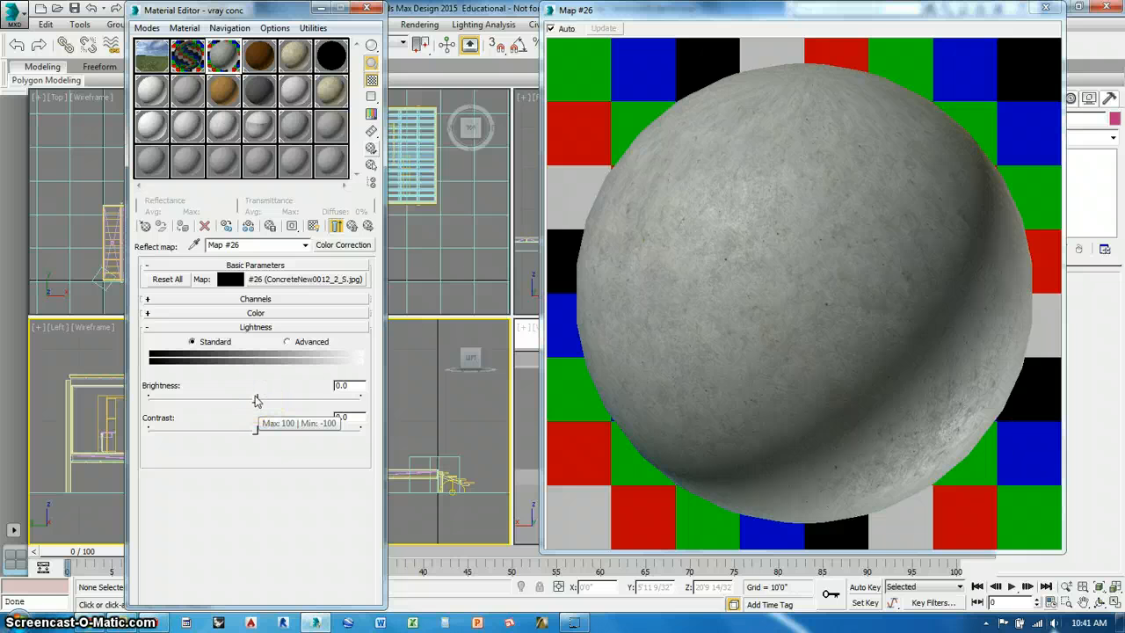
left_click_drag(255, 399, 321, 398)
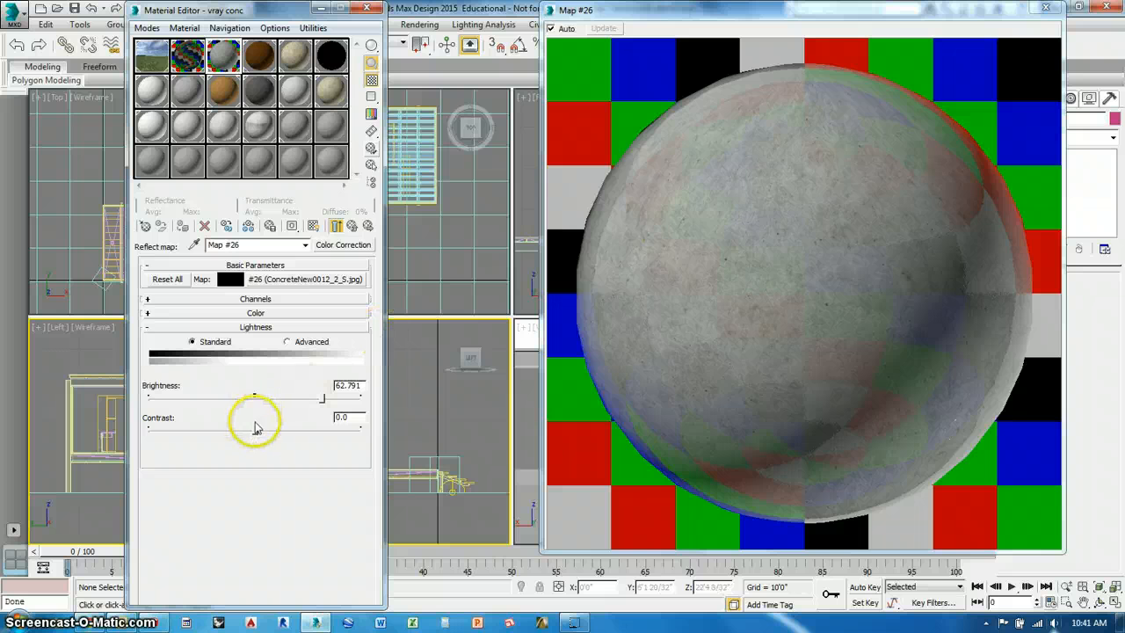
left_click_drag(255, 428, 309, 456)
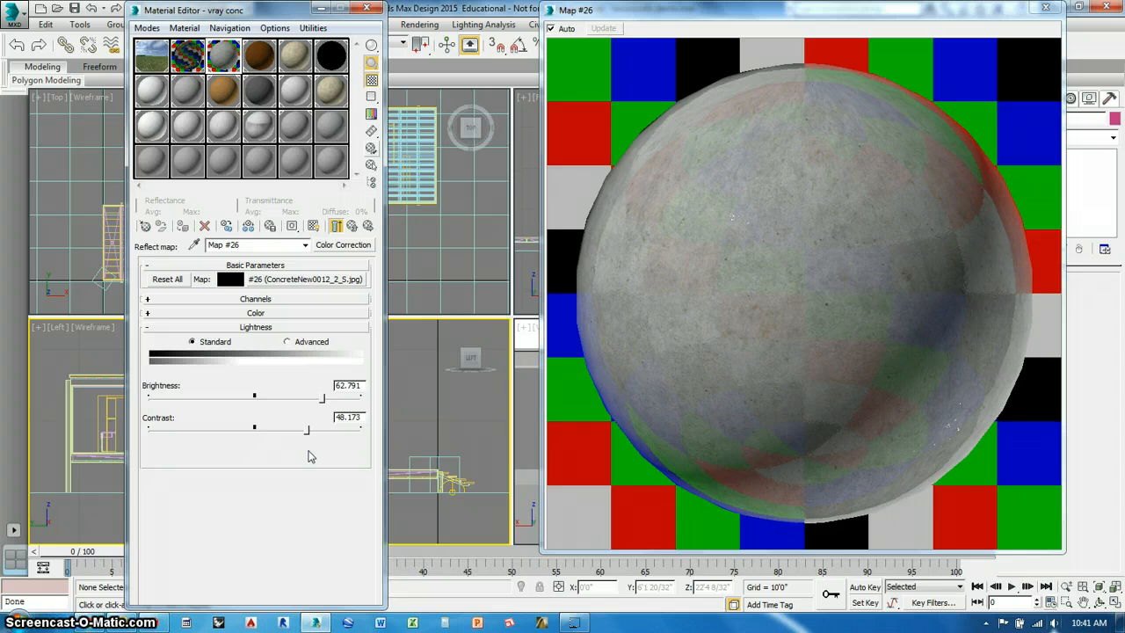
- Fine-tune the Color Correction lightness to a brightness of about 11.6 and a contrast of about 37.5
left_click_drag(321, 397, 334, 466)
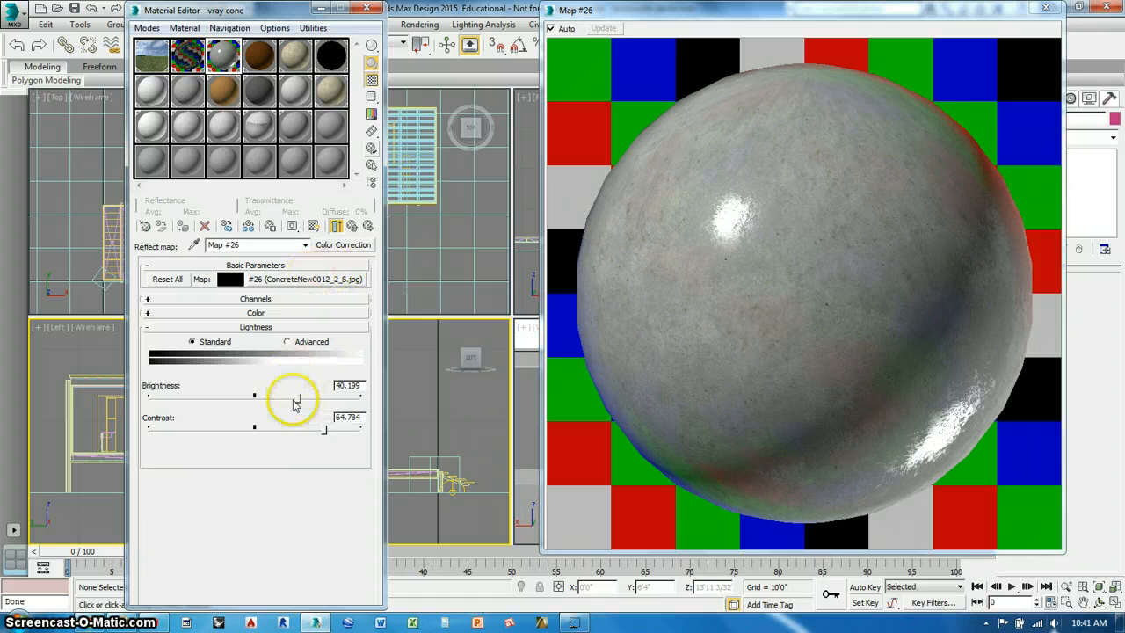
left_click_drag(298, 397, 277, 396)
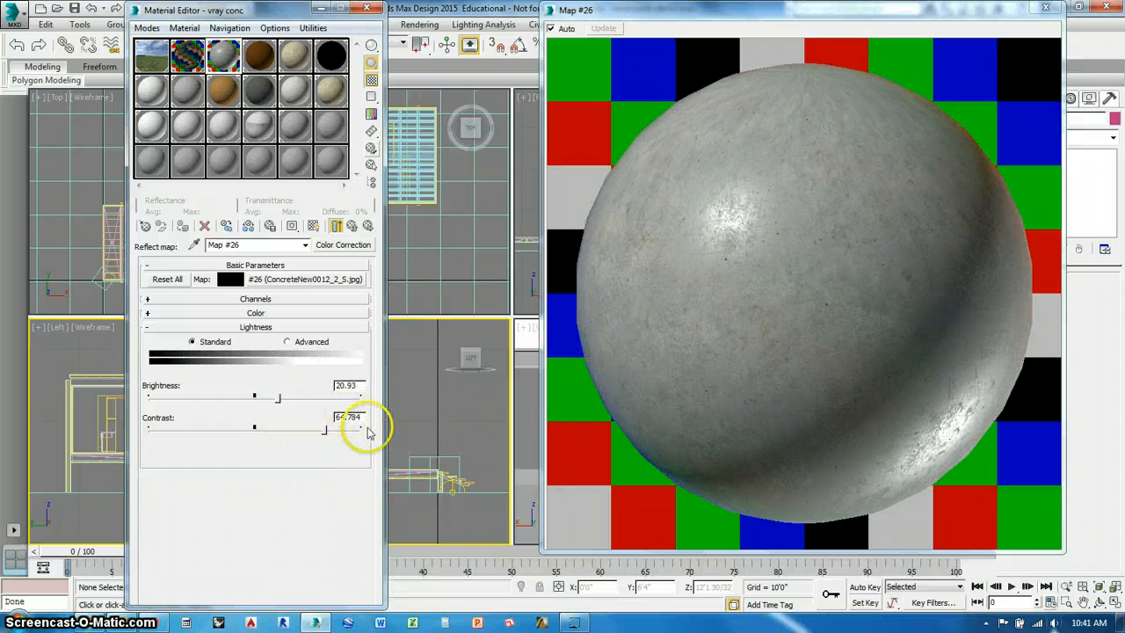
left_click_drag(276, 397, 257, 404)
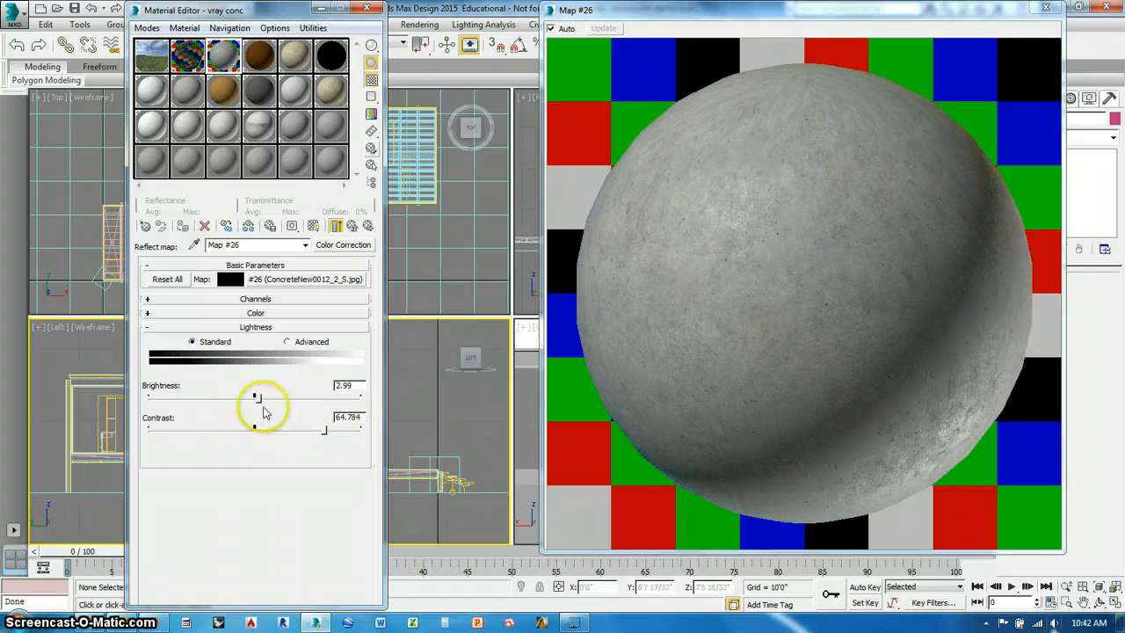
left_click_drag(258, 397, 268, 398)
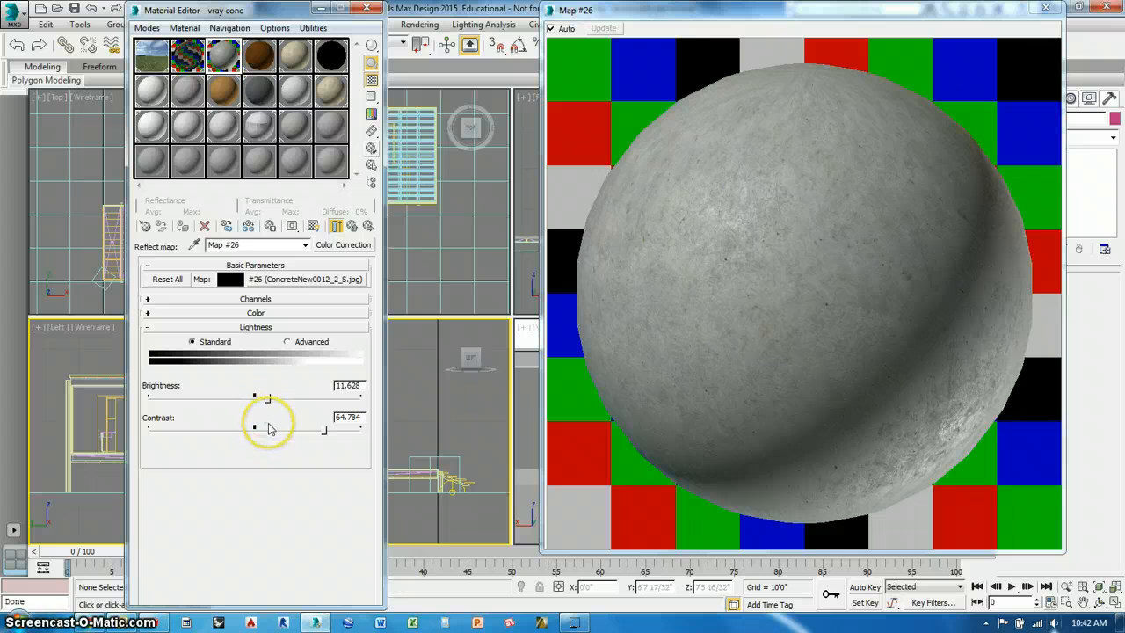
left_click_drag(324, 430, 337, 430)
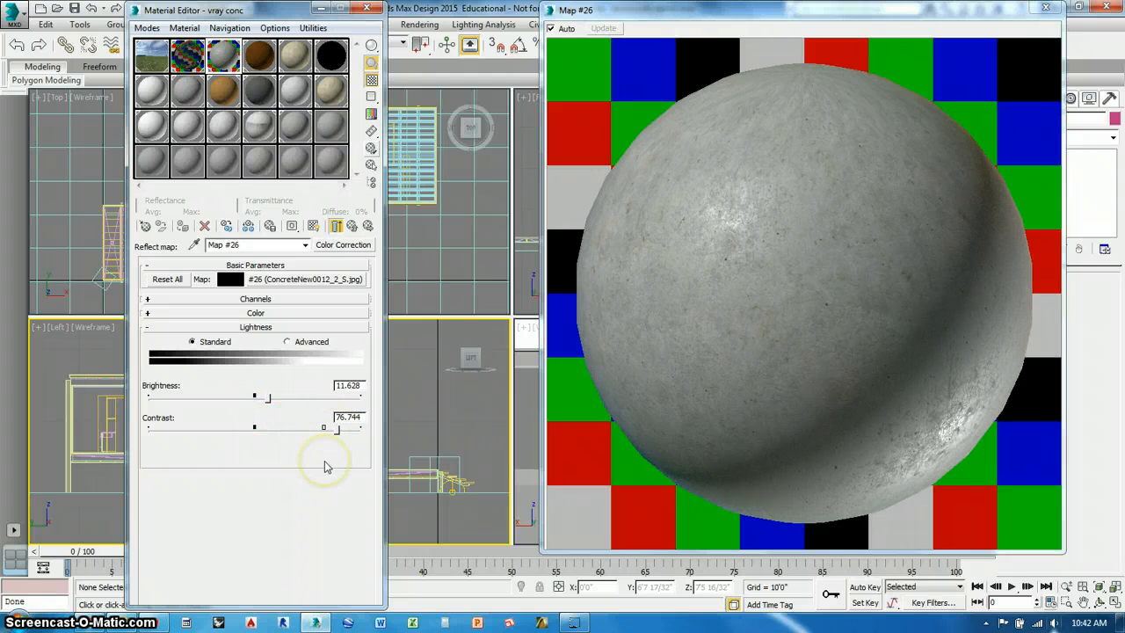
left_click(299, 430)
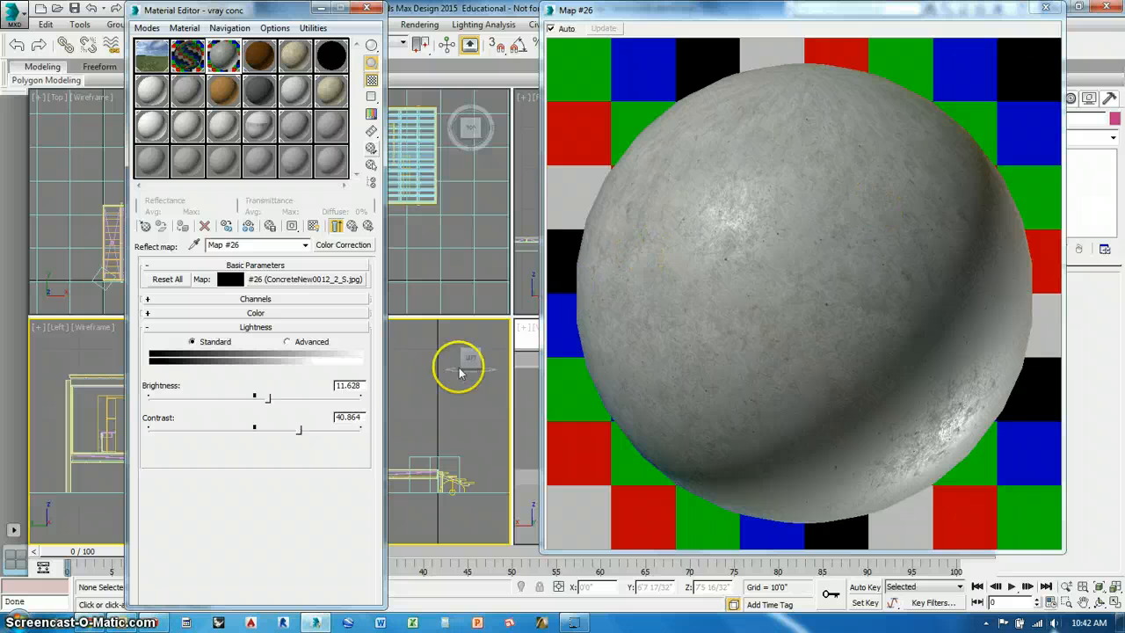
left_click(296, 434)
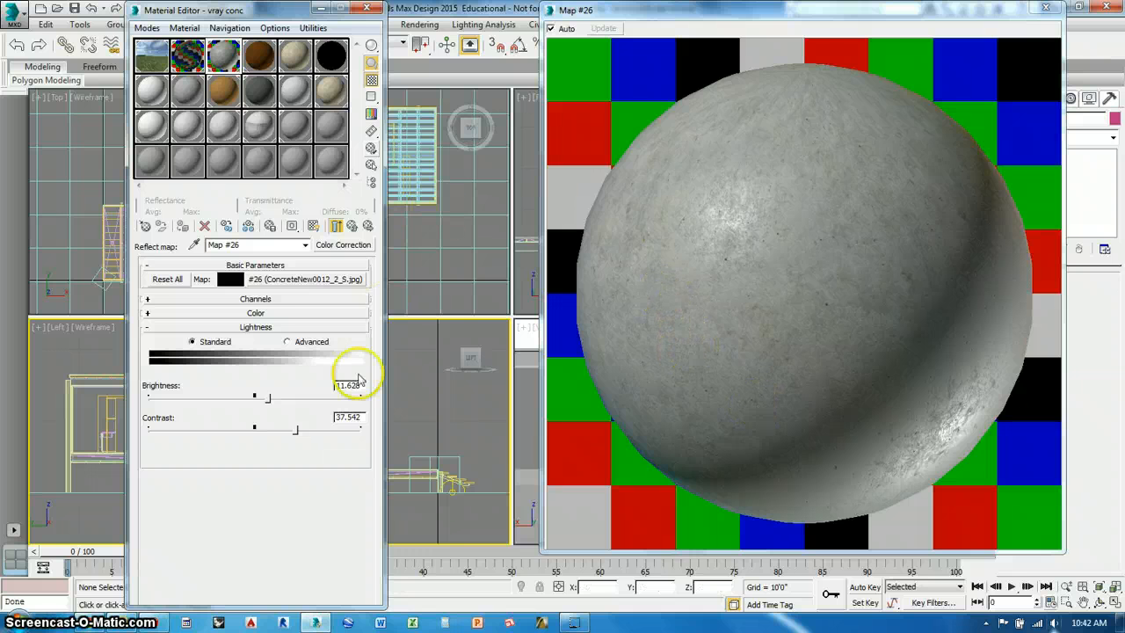
- Close the enlarged material preview and select the vray darkvene material for editing
left_click(1046, 9)
left_click(260, 56)
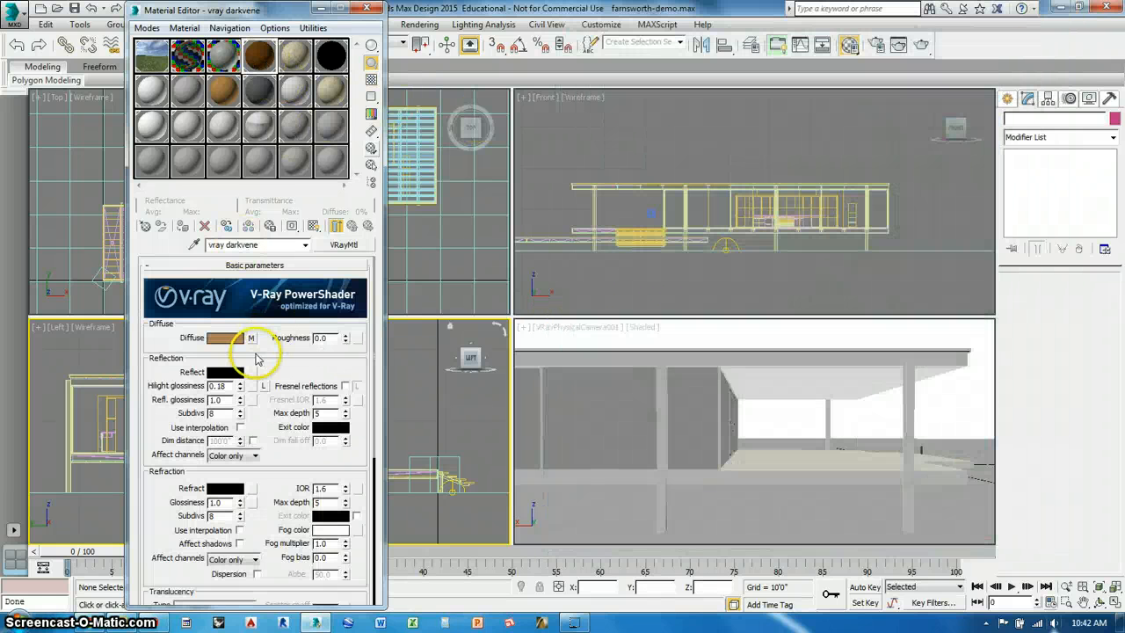
- Copy the vray darkvene Diffuse map to the Reflect slot, lock highlight glossiness to reflection glossiness, and enable Fresnel reflections
left_click_drag(253, 347, 239, 371)
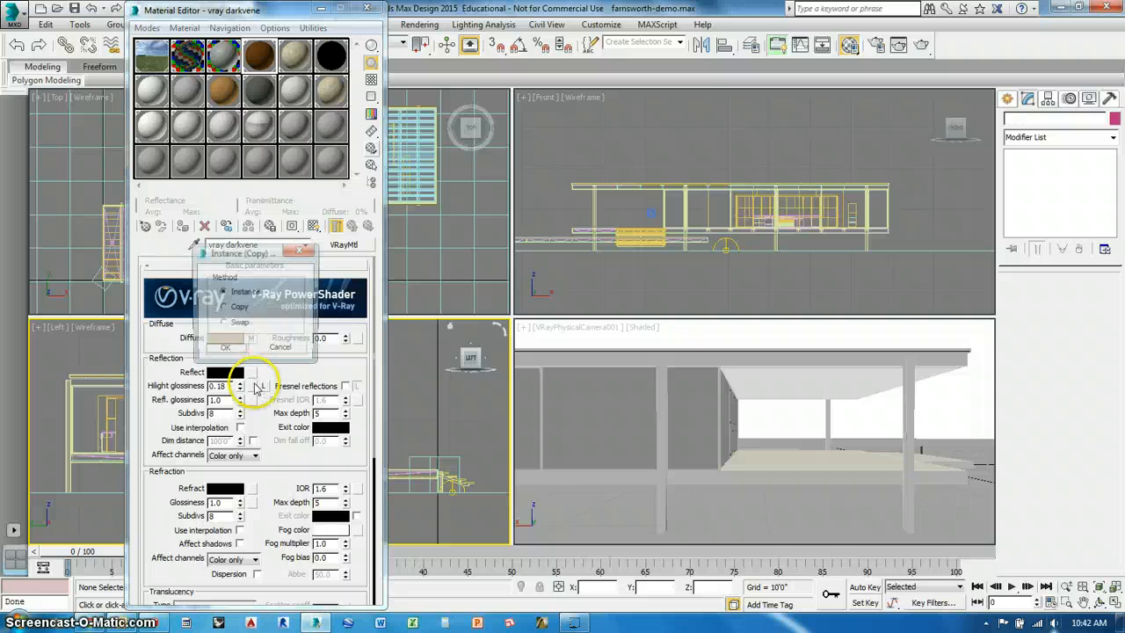
left_click(226, 351)
left_click(264, 385)
left_click(345, 387)
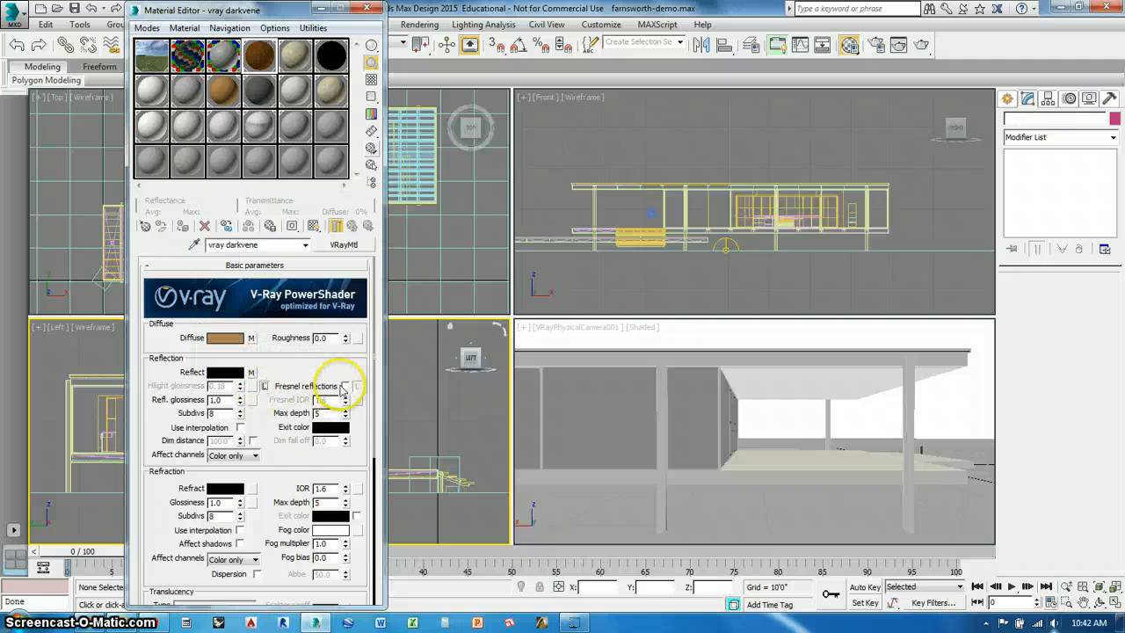
- Replace the Reflect bitmap with a Color Correction map, keeping the old darkvene.jpg map as a sub-map
left_click(251, 372)
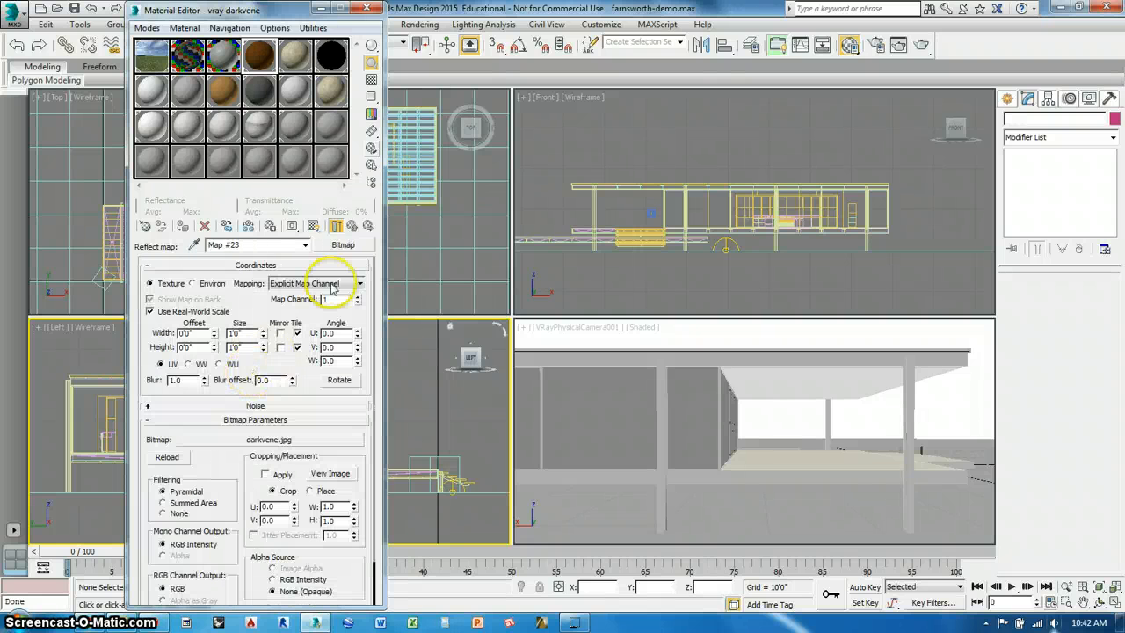
left_click(343, 246)
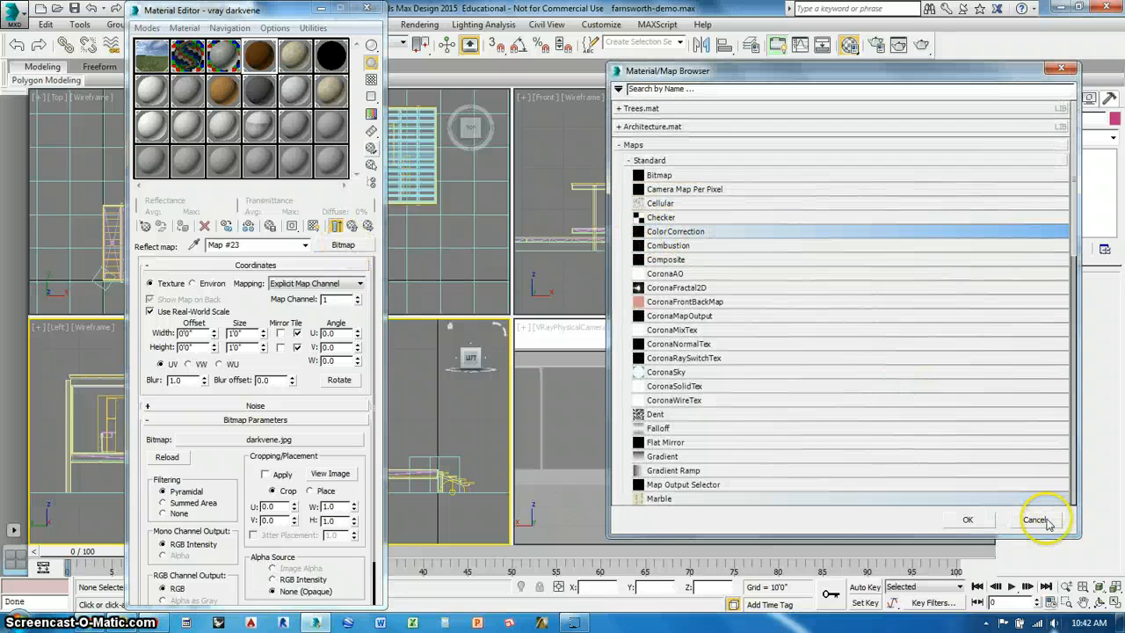
left_click(967, 520)
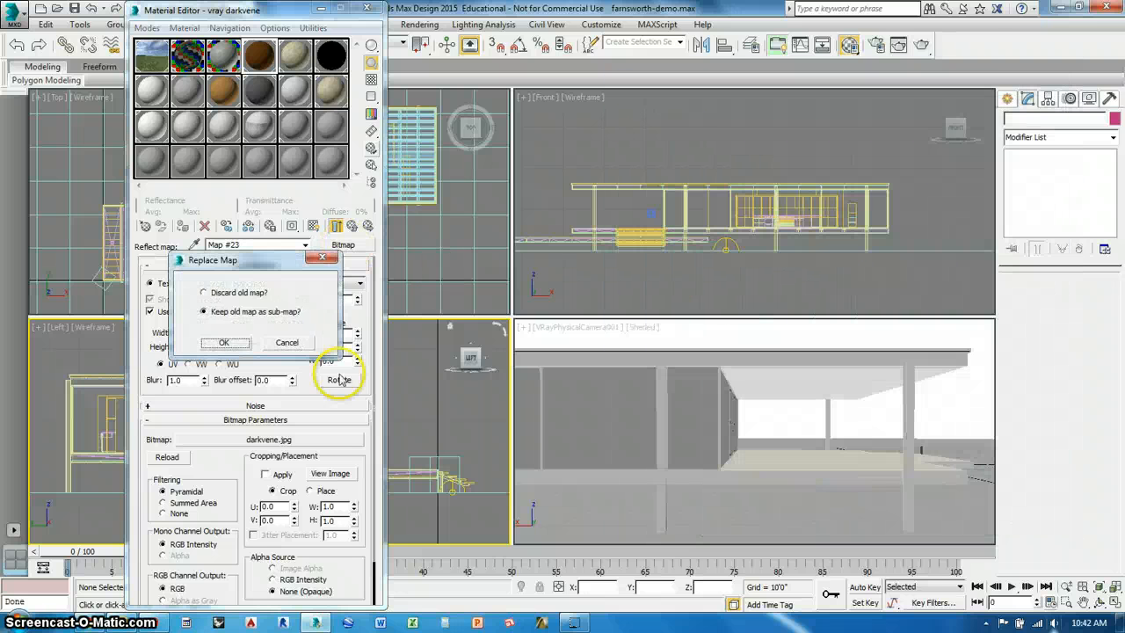
left_click(223, 343)
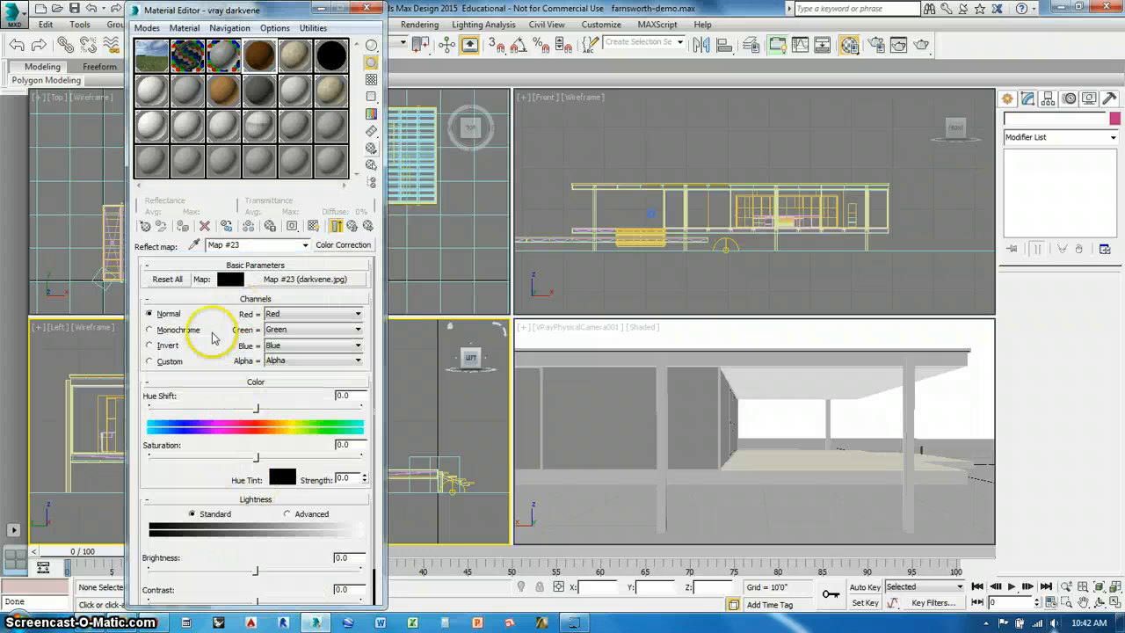
- Set the Reflect Color Correction channels to Monochrome and return to the parent material
left_click(156, 330)
left_click(255, 381)
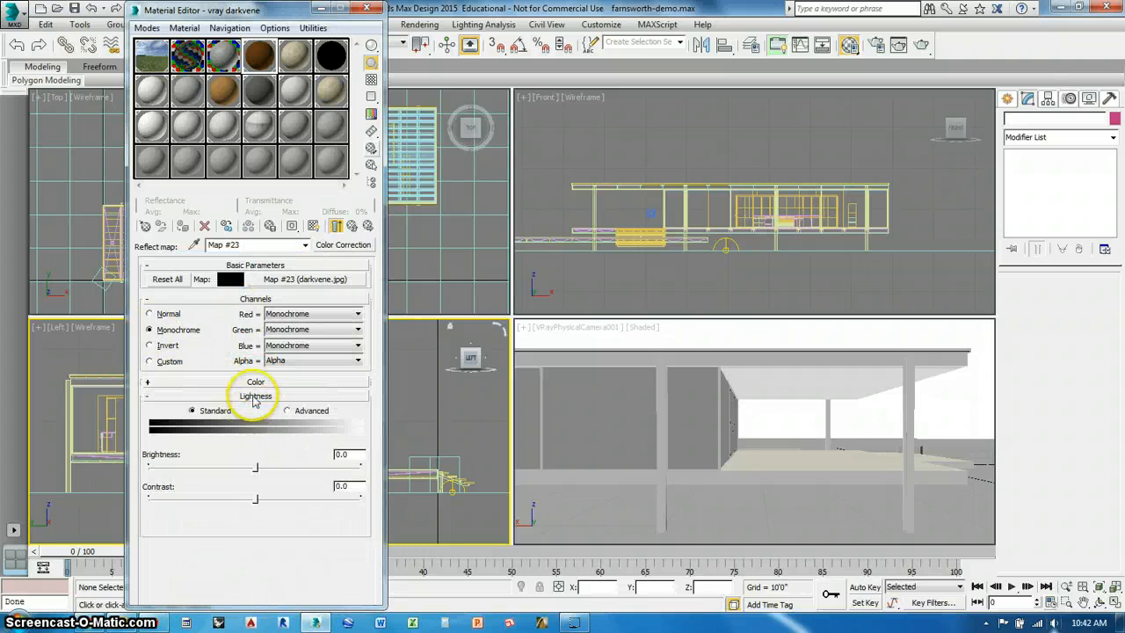
left_click(256, 395)
left_click(351, 226)
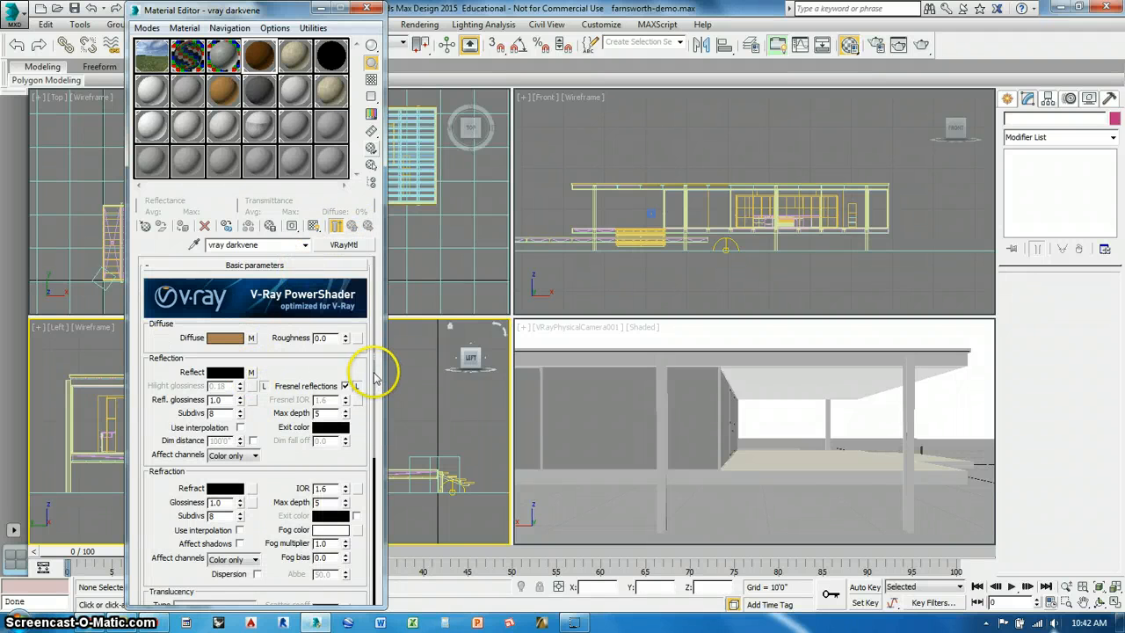
- Copy the Color Correction map from the Reflect slot to the RGlossiness slot
scroll(360, 510, "down", 5)
scroll(296, 548, "down", 5)
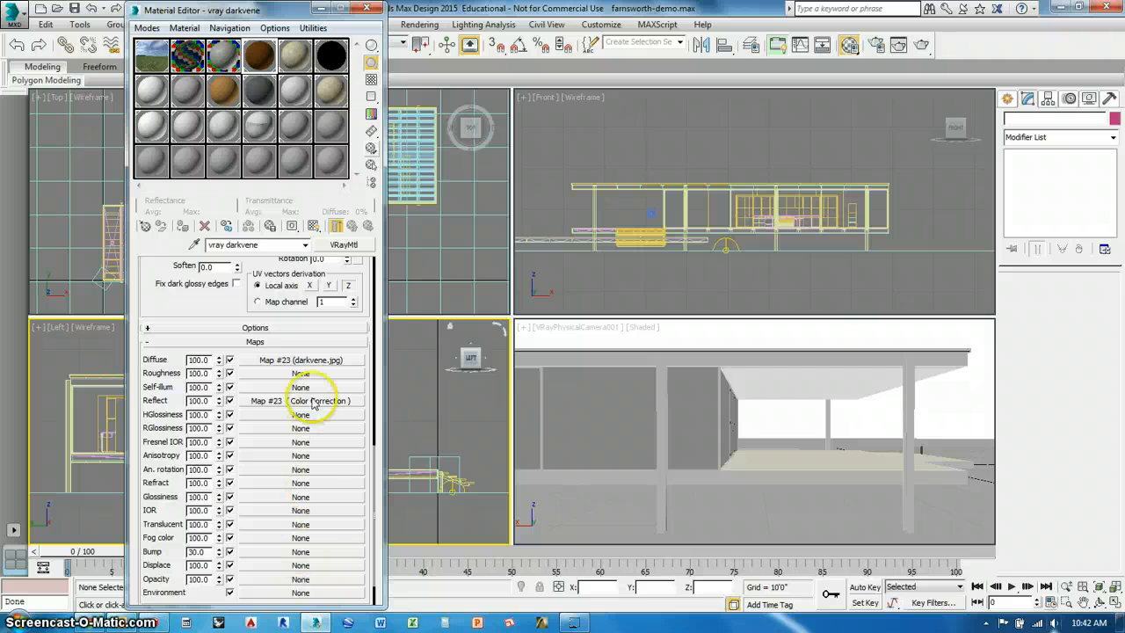
left_click_drag(311, 402, 305, 426)
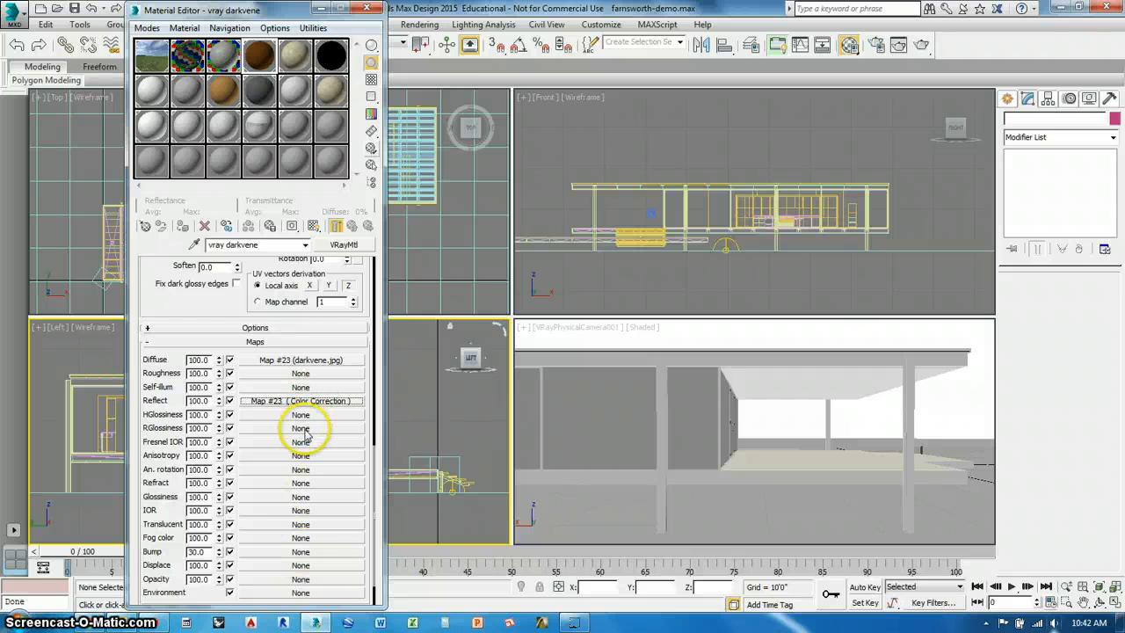
left_click(245, 349)
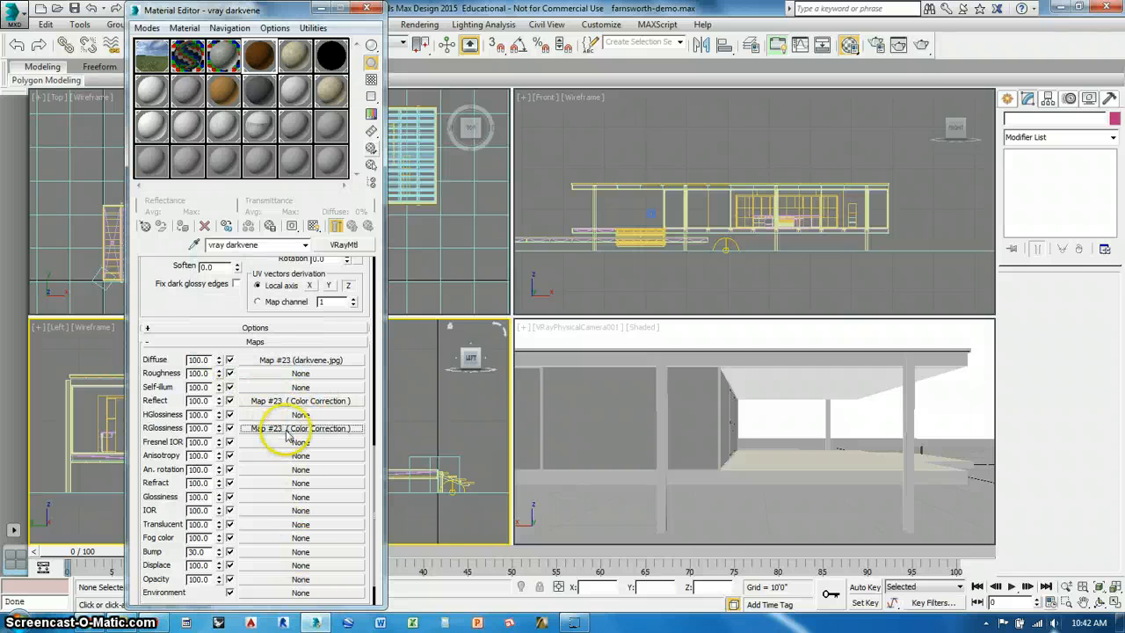
- Copy the RGlossiness Color Correction map to the Bump slot and set the bump amount to 5.0
left_click_drag(286, 436, 176, 558)
left_click(223, 349)
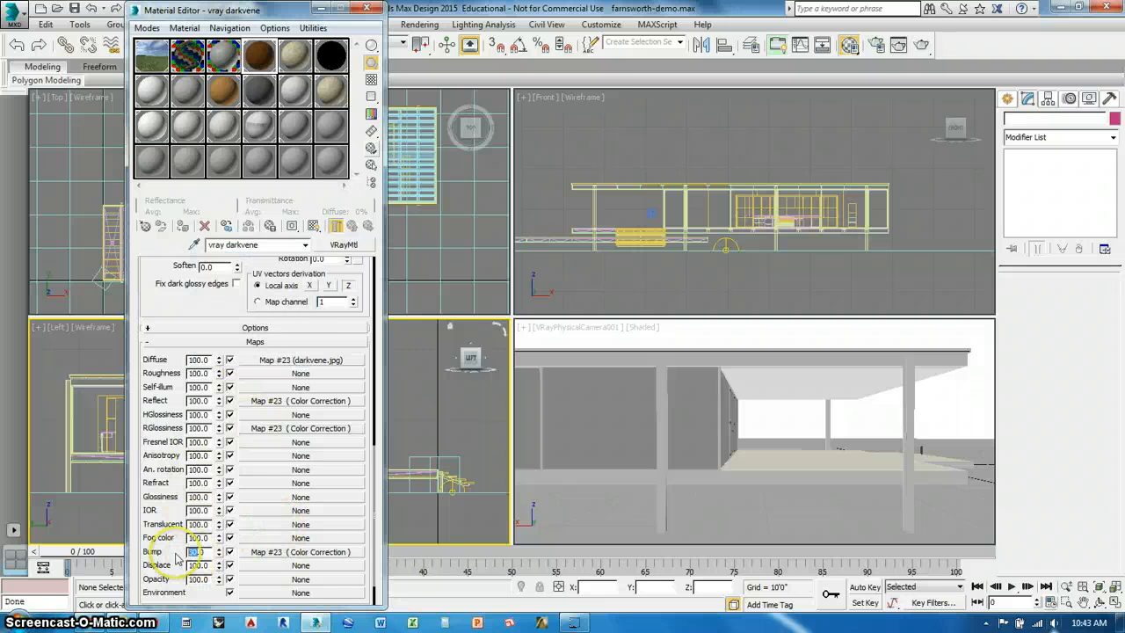
key("Return")
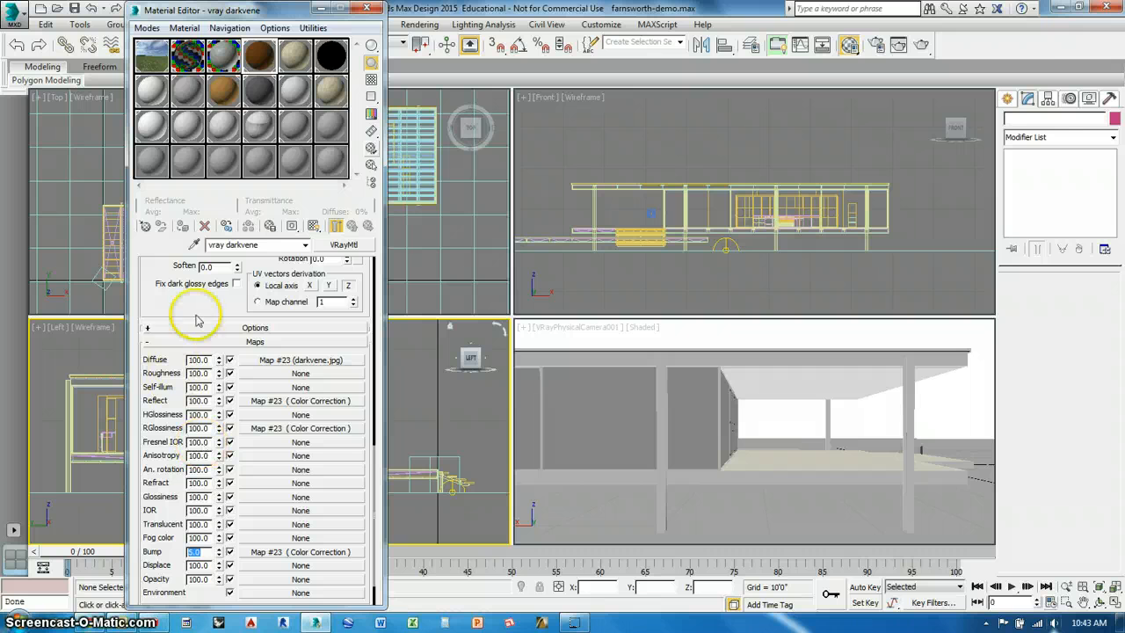
- Open an enlarged preview of the vray darkvene material and show it against the checkered background
double_click(249, 58)
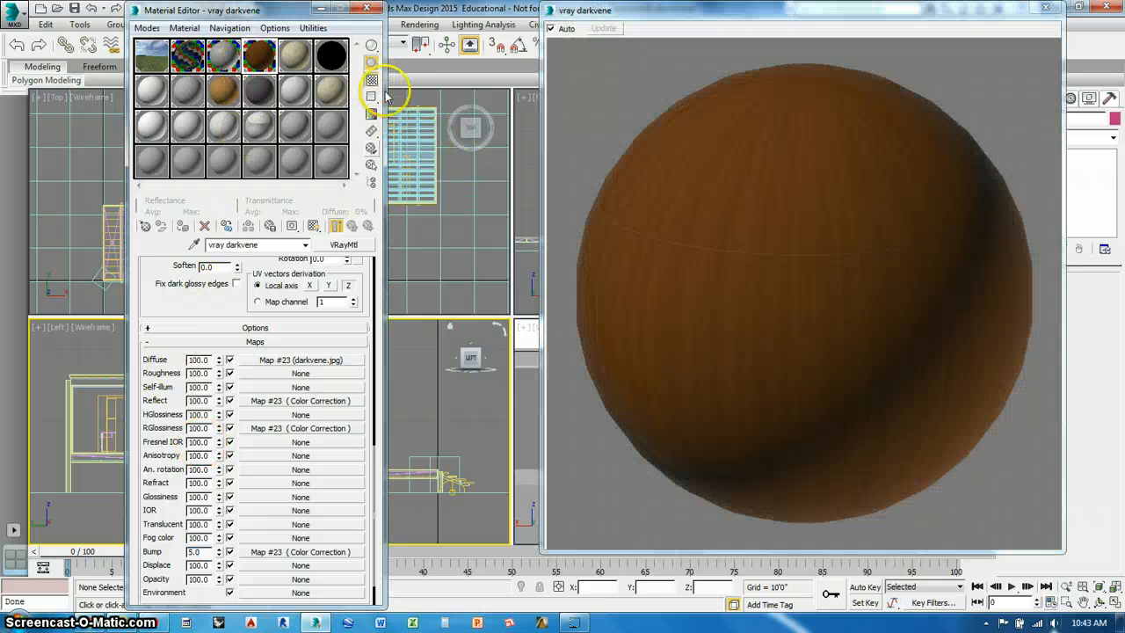
left_click(371, 79)
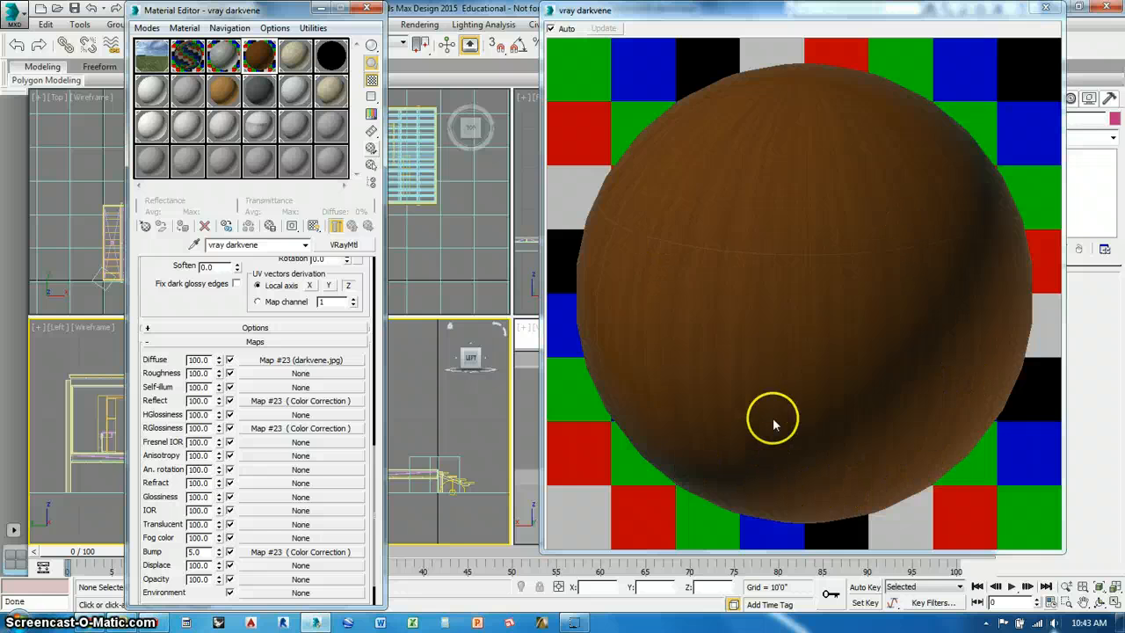
- In the Reflect slot's Color Correction map, try different brightness levels and settle on about 59.5
left_click(327, 404)
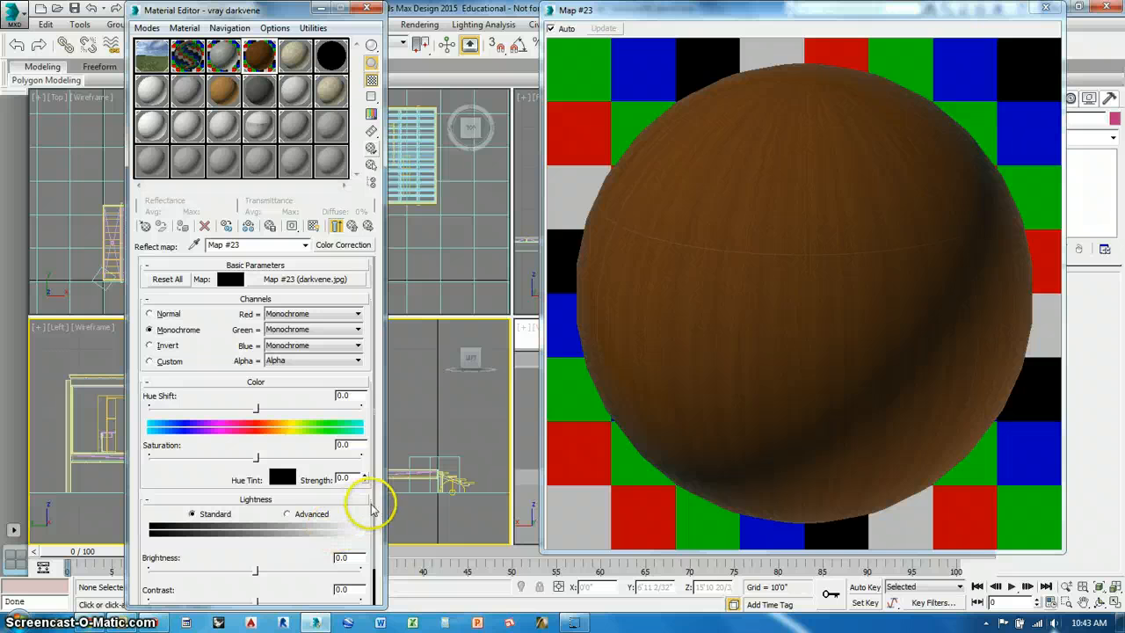
scroll(376, 512, "down", 2)
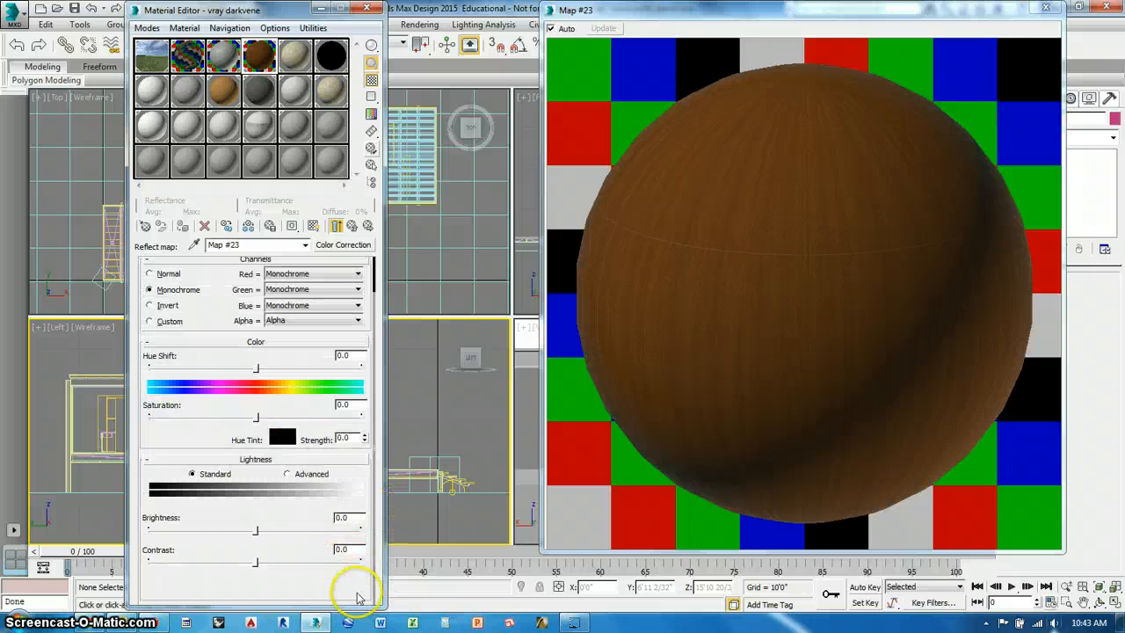
left_click(286, 530)
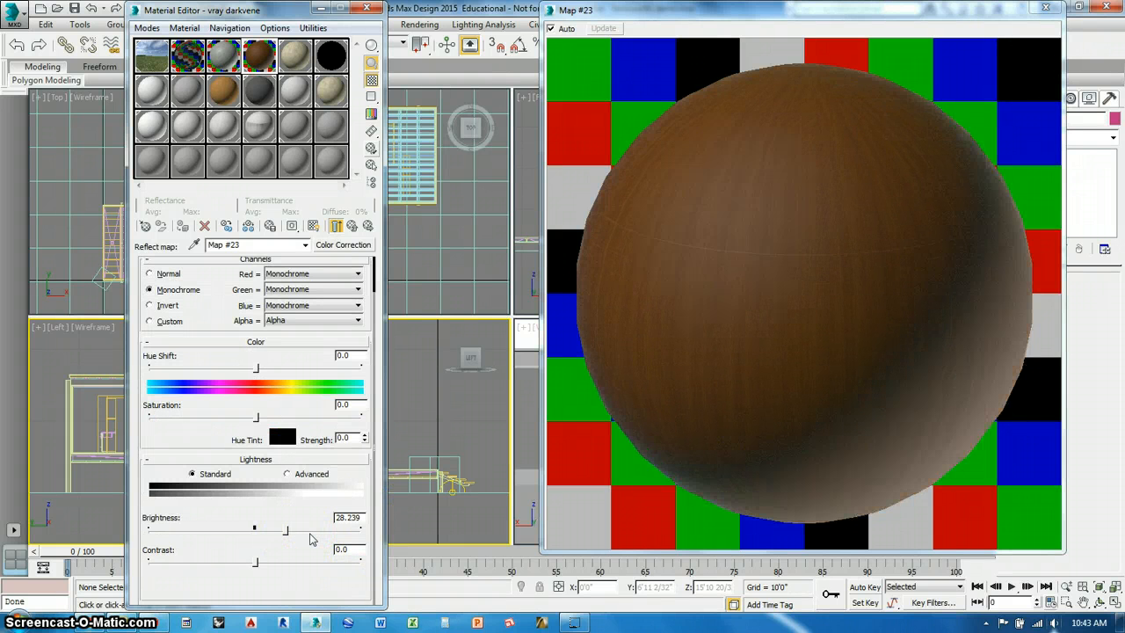
left_click(310, 531)
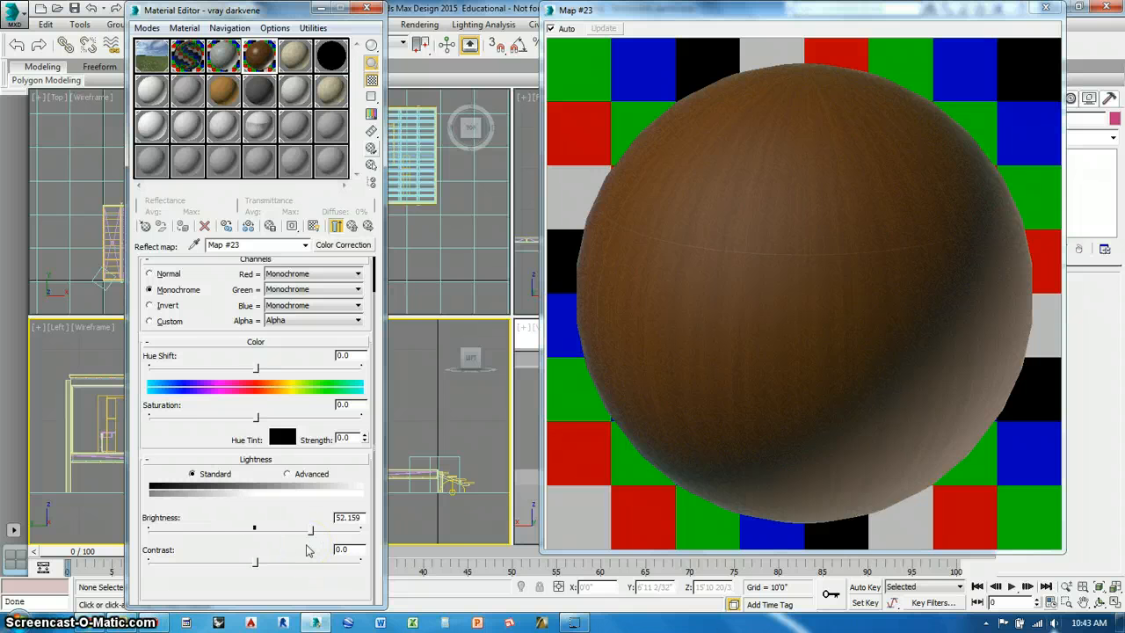
left_click_drag(310, 530, 323, 531)
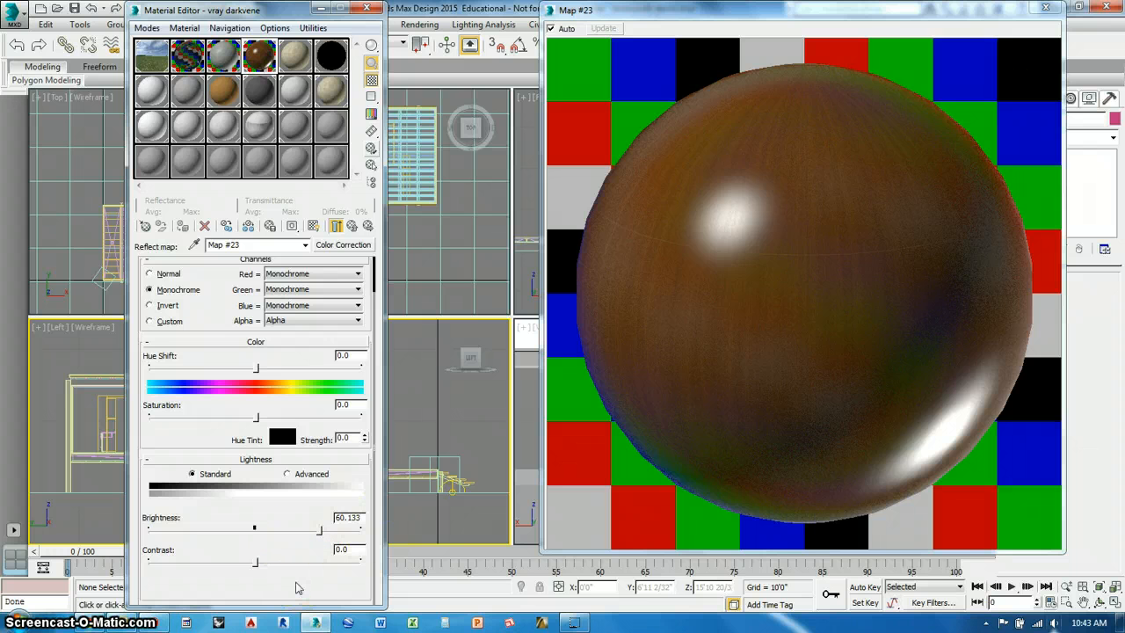
left_click_drag(307, 532, 358, 533)
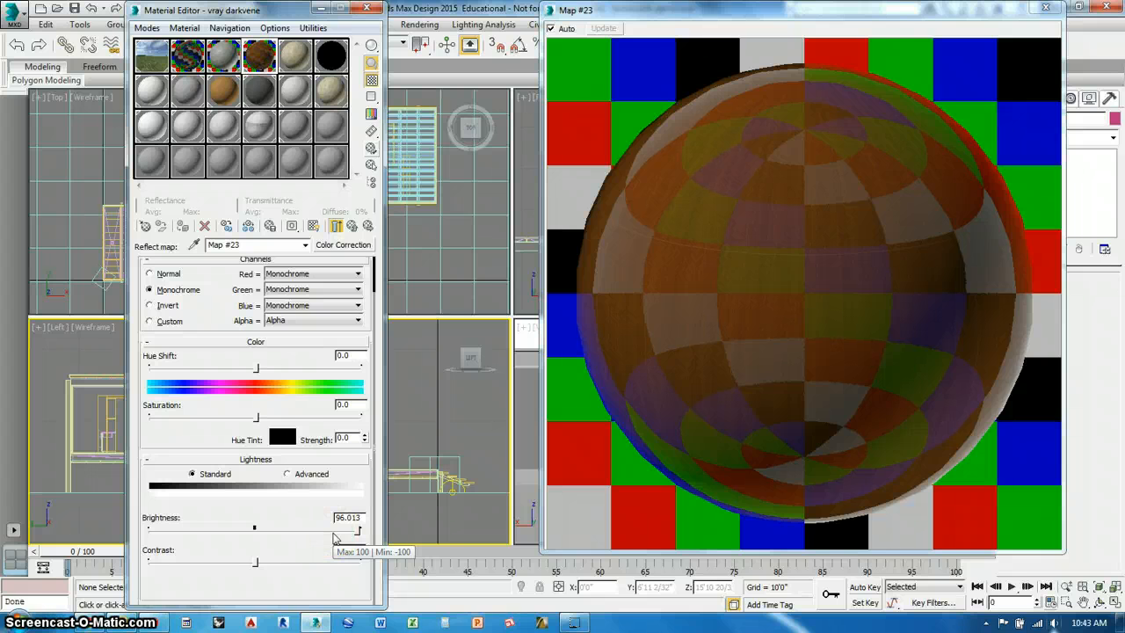
left_click(335, 532)
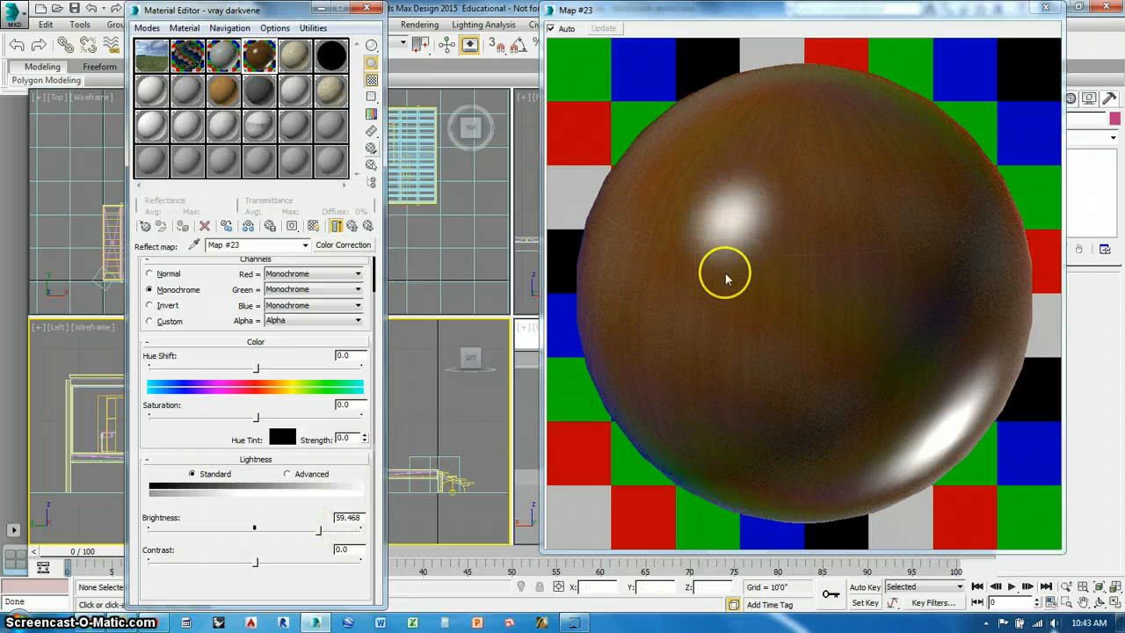
- Fine-tune the Color Correction lightness to a contrast of about 46.2 and a brightness of about 77.4
left_click(282, 559)
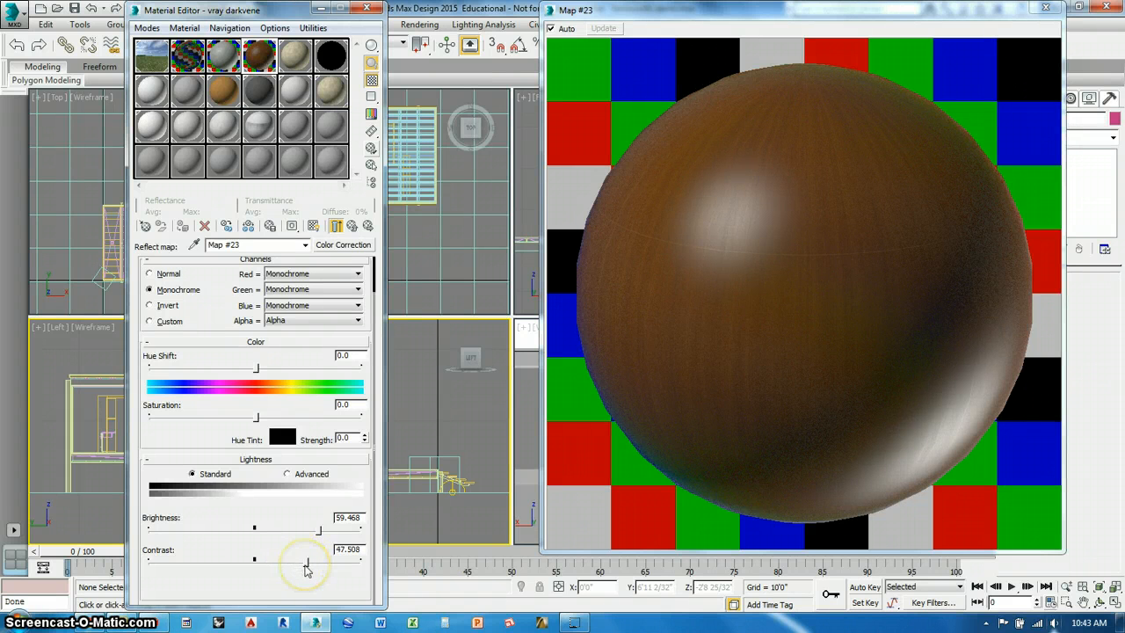
left_click(298, 567)
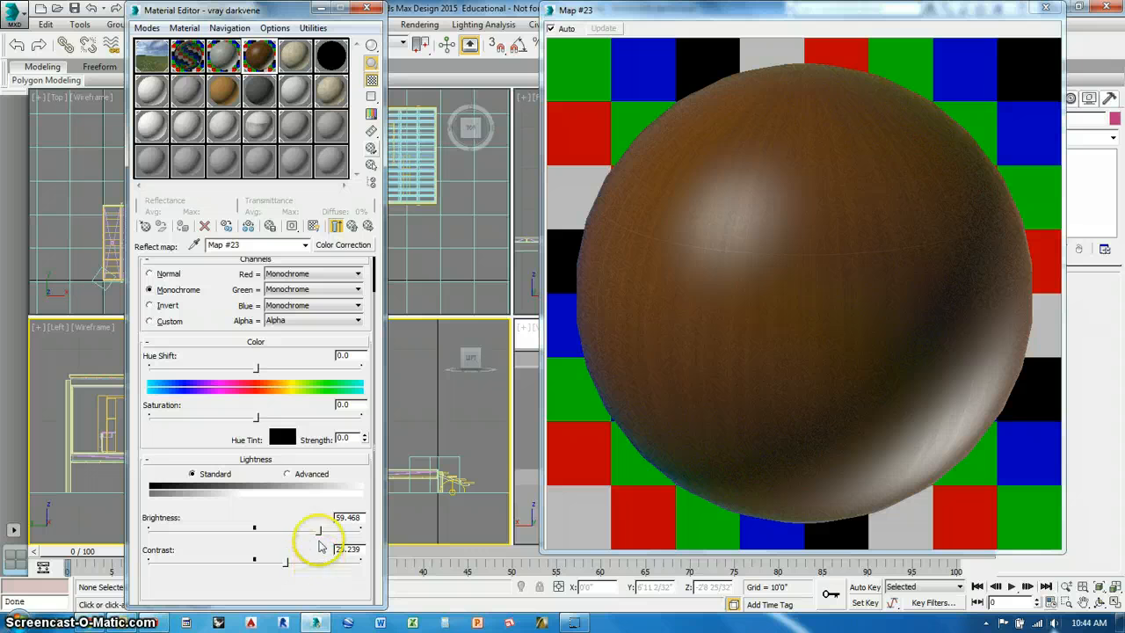
left_click_drag(319, 530, 331, 531)
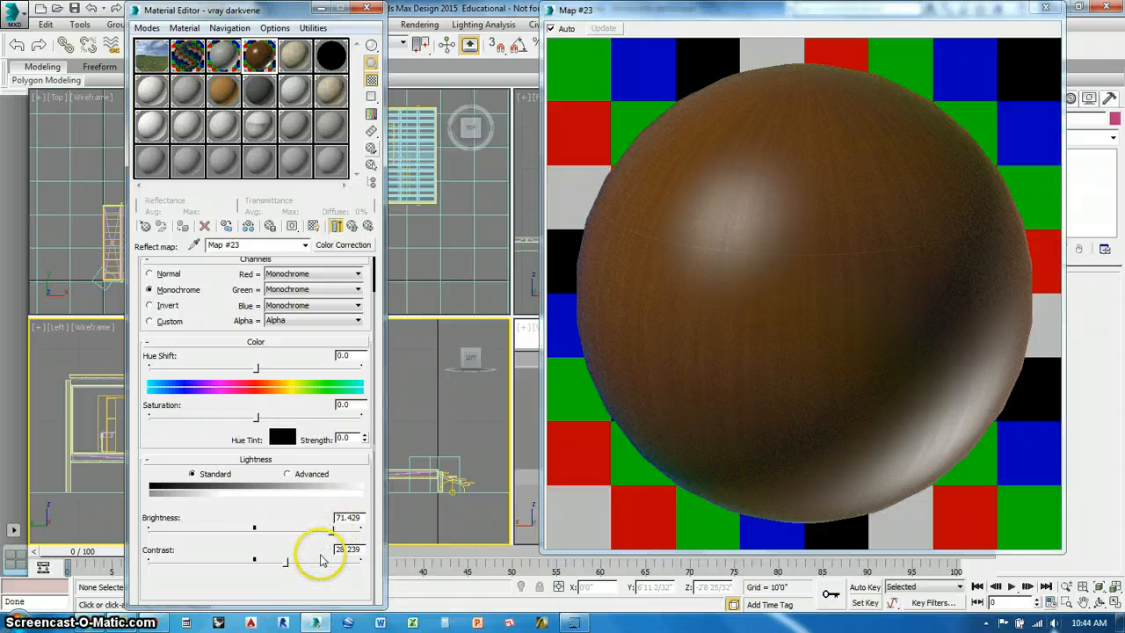
left_click_drag(285, 561, 341, 530)
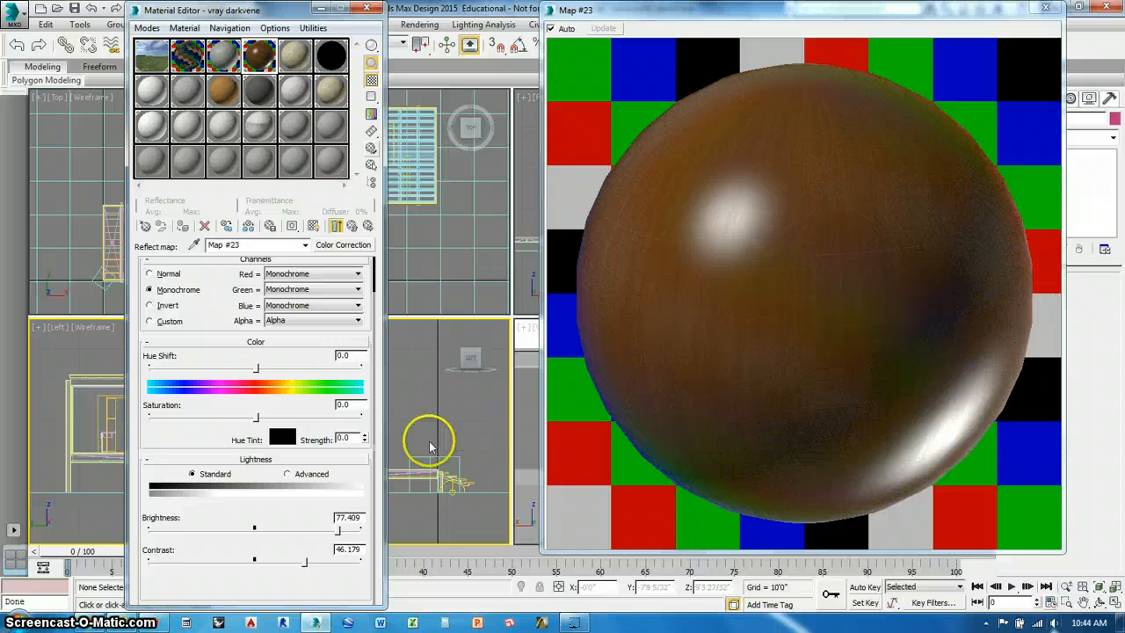
- Return to the vray darkvene material and set its reflection subdivisions to 32
left_click(352, 226)
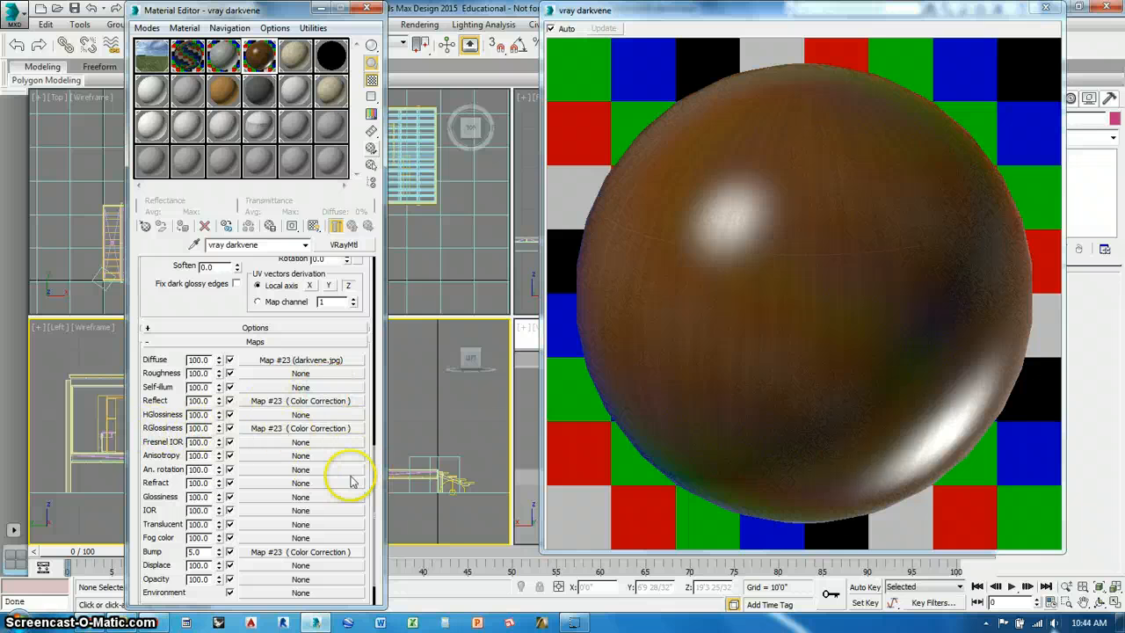
left_click_drag(377, 500, 369, 296)
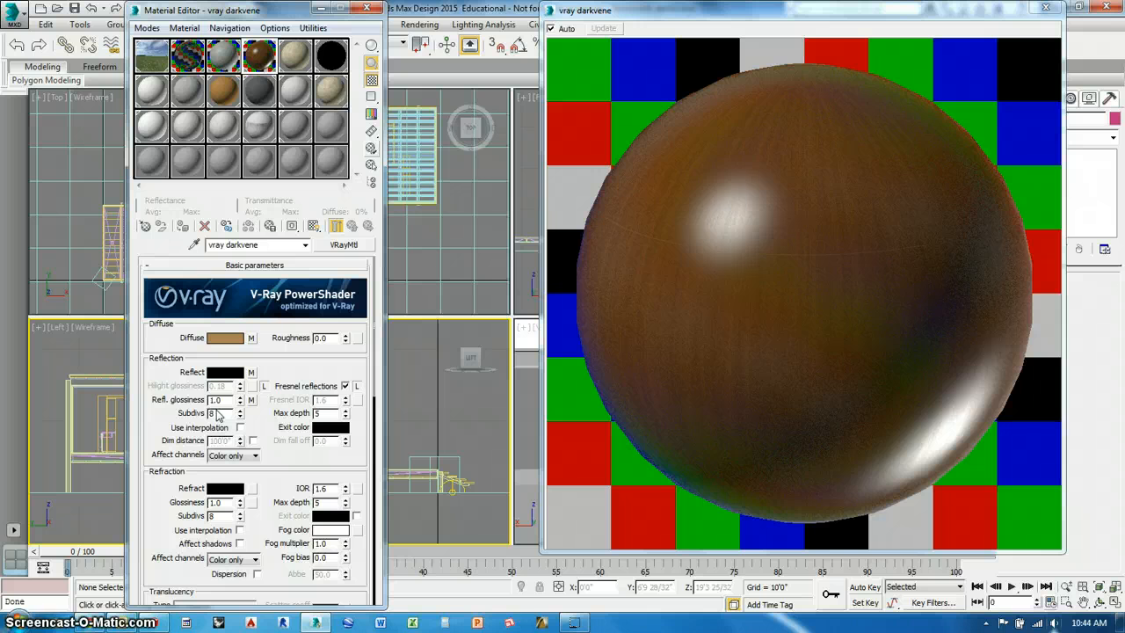
left_click_drag(222, 415, 186, 420)
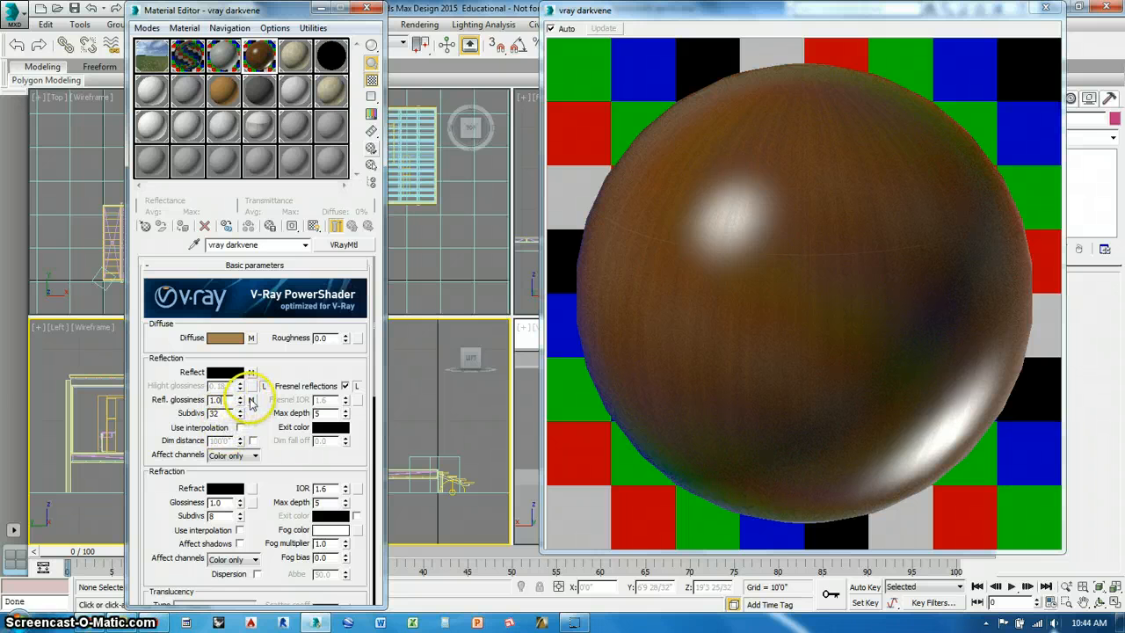
- Switch to the vray conc material and set its reflection subdivisions to 32
left_click(258, 84)
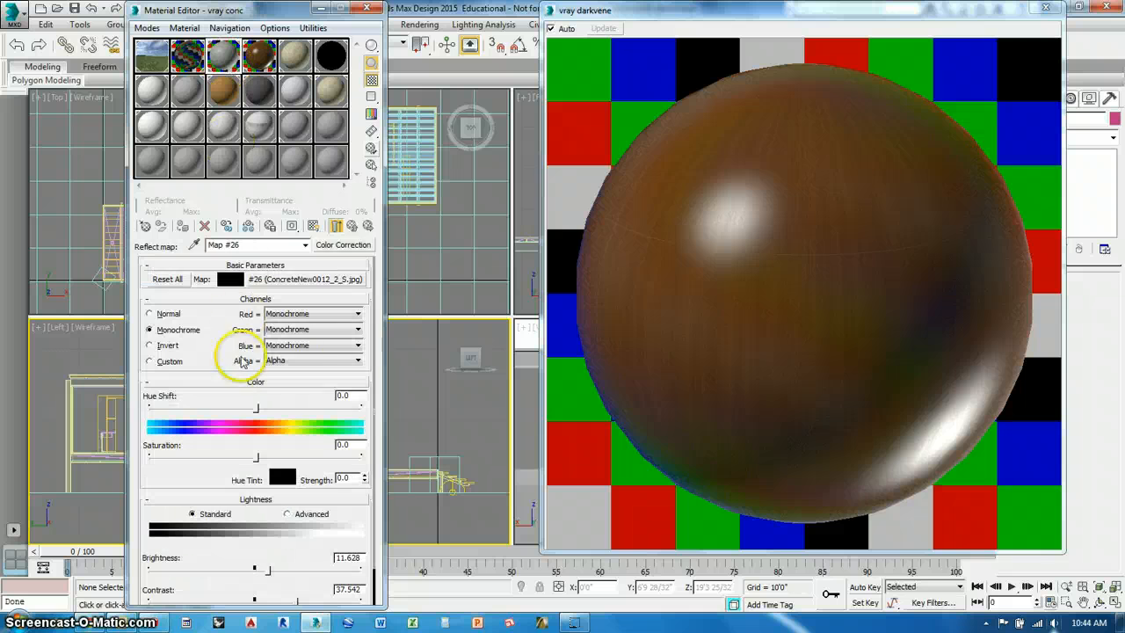
left_click(336, 228)
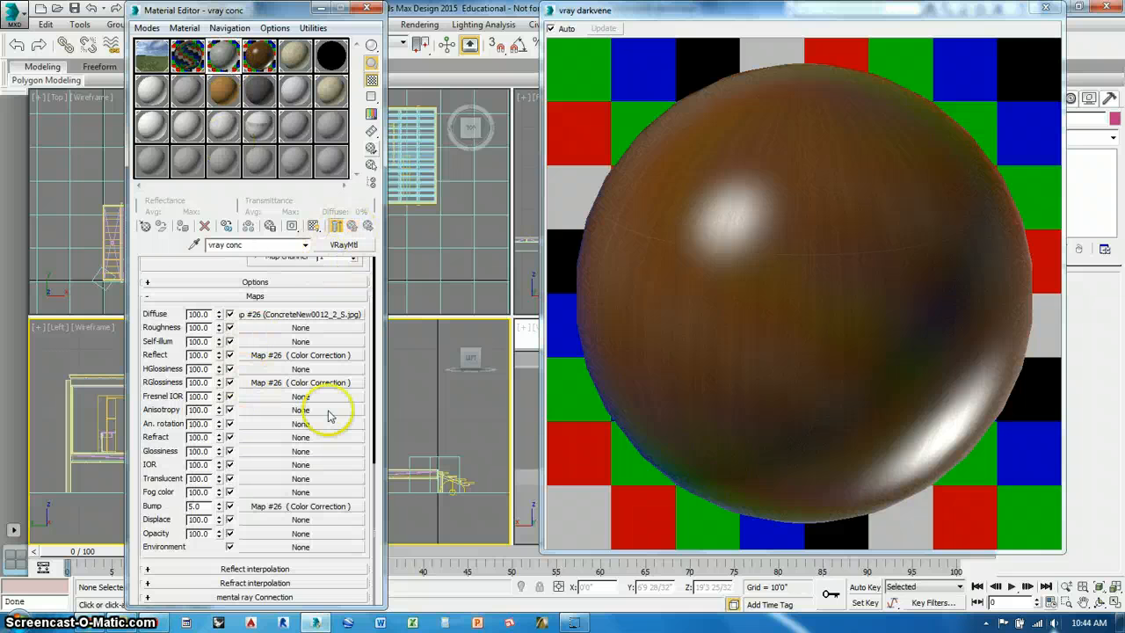
left_click_drag(375, 486, 376, 252)
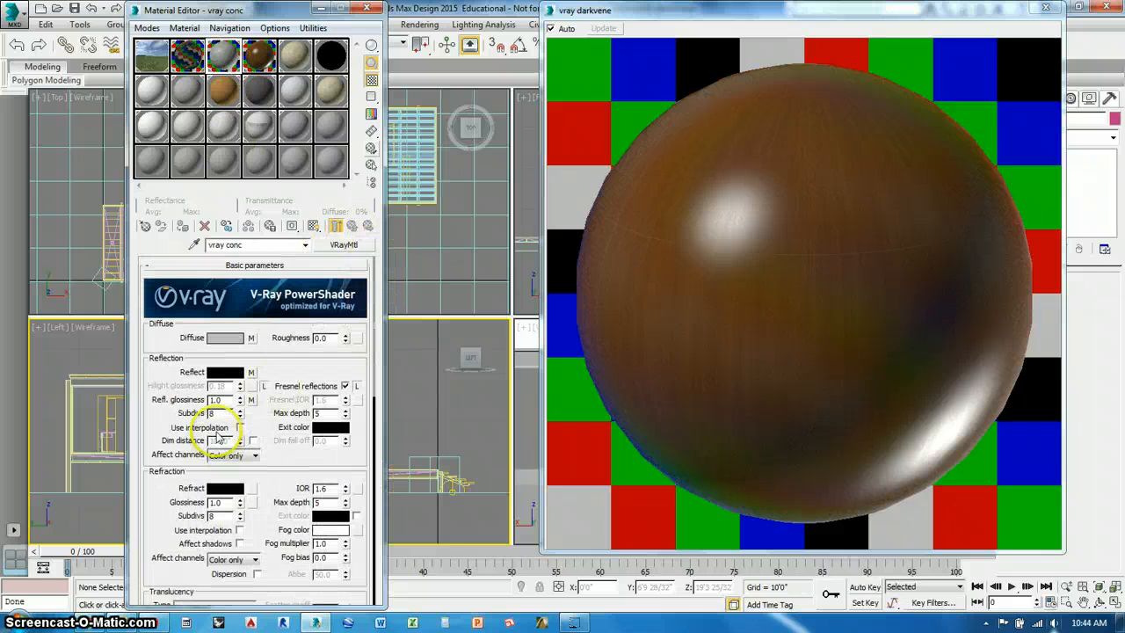
left_click(216, 413)
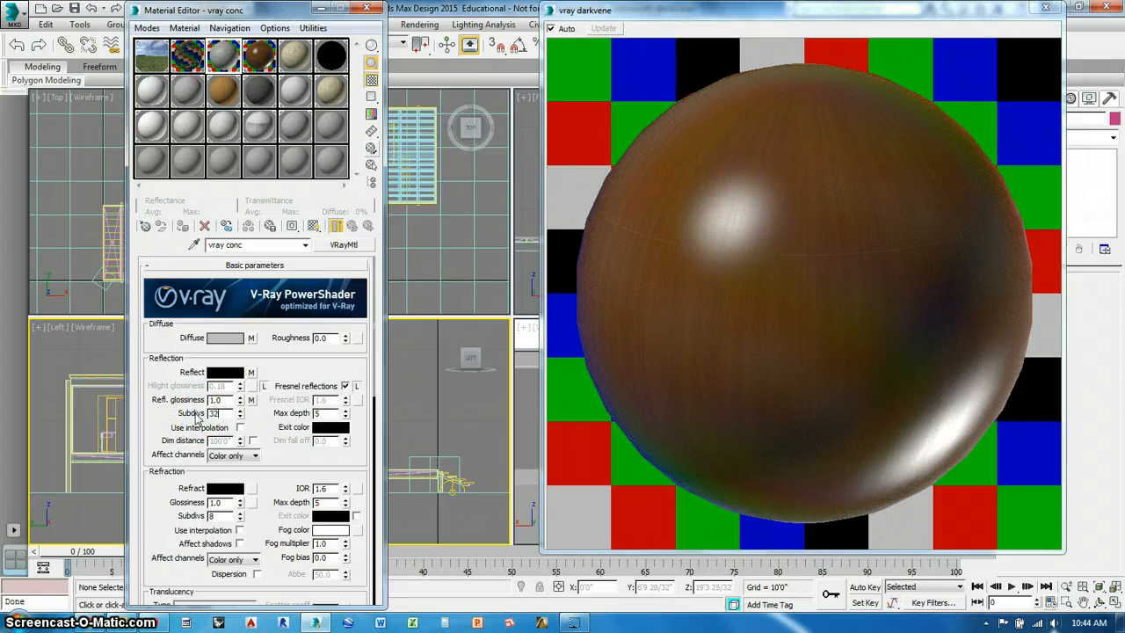
type("32")
left_click(327, 413)
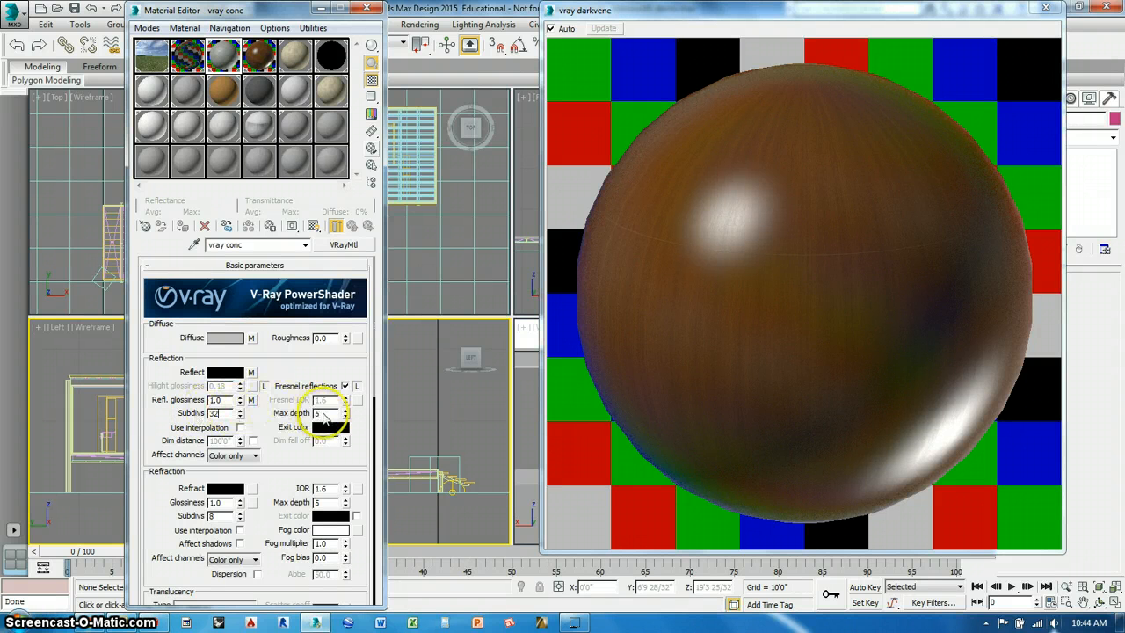
- Open the vray floor material with an enlarged preview and instance its diffuse map into the Reflect slot
left_click(293, 57)
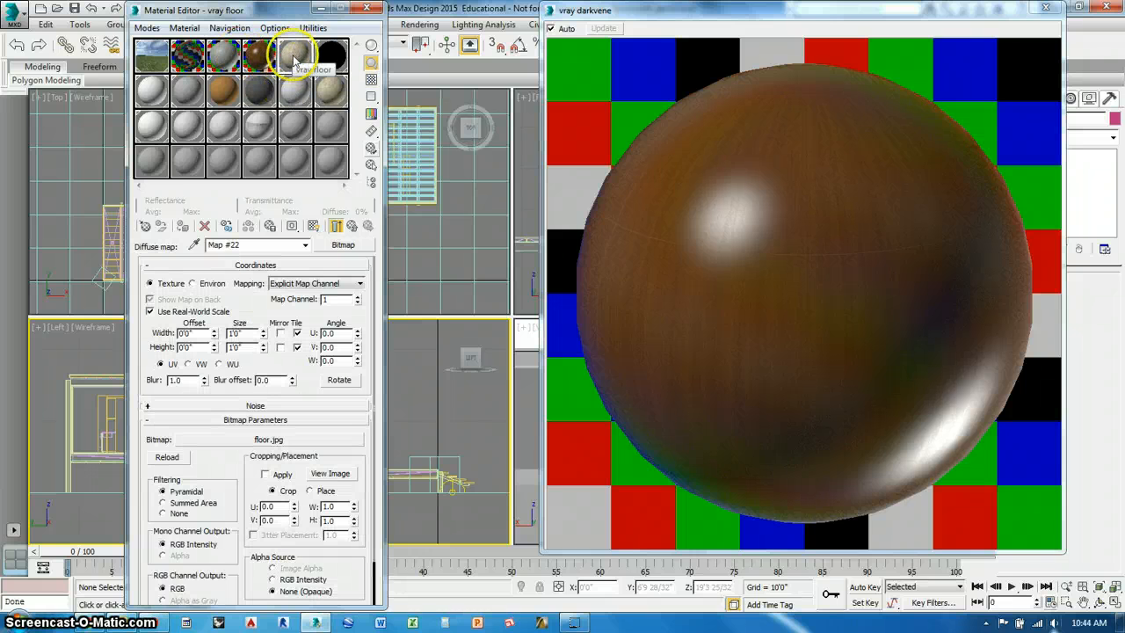
left_click(1046, 8)
double_click(296, 55)
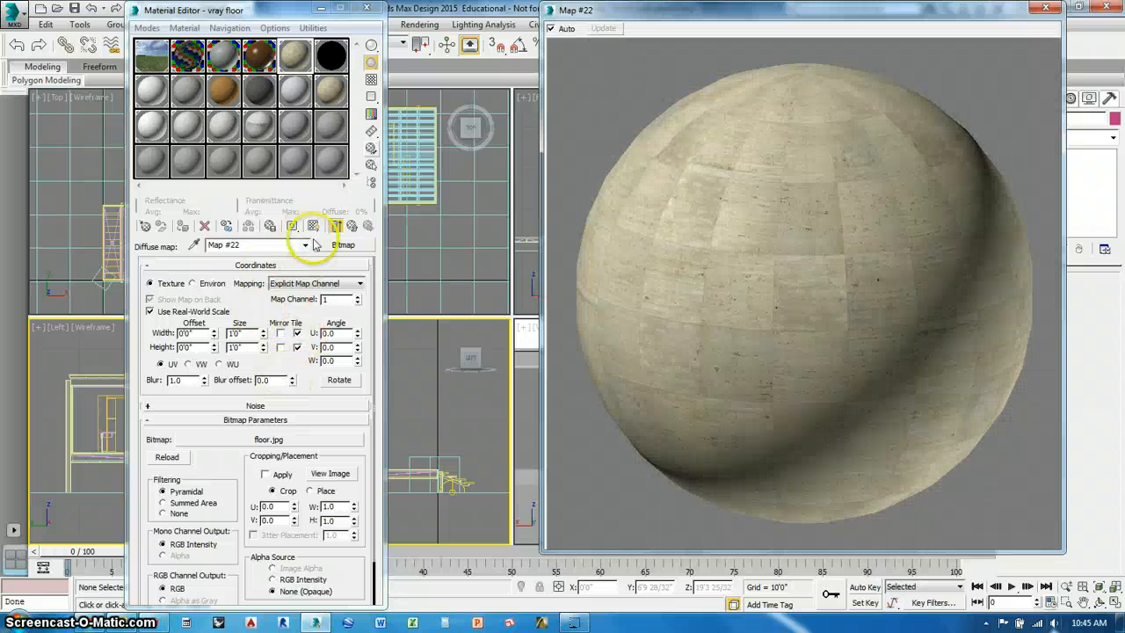
left_click(352, 226)
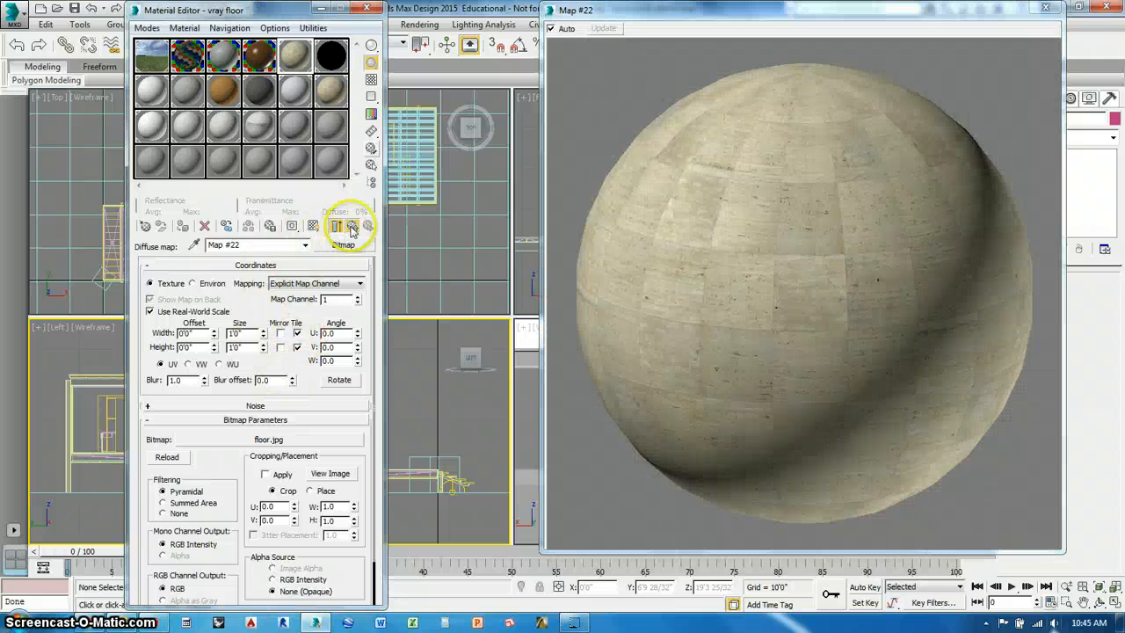
left_click_drag(252, 335, 251, 372)
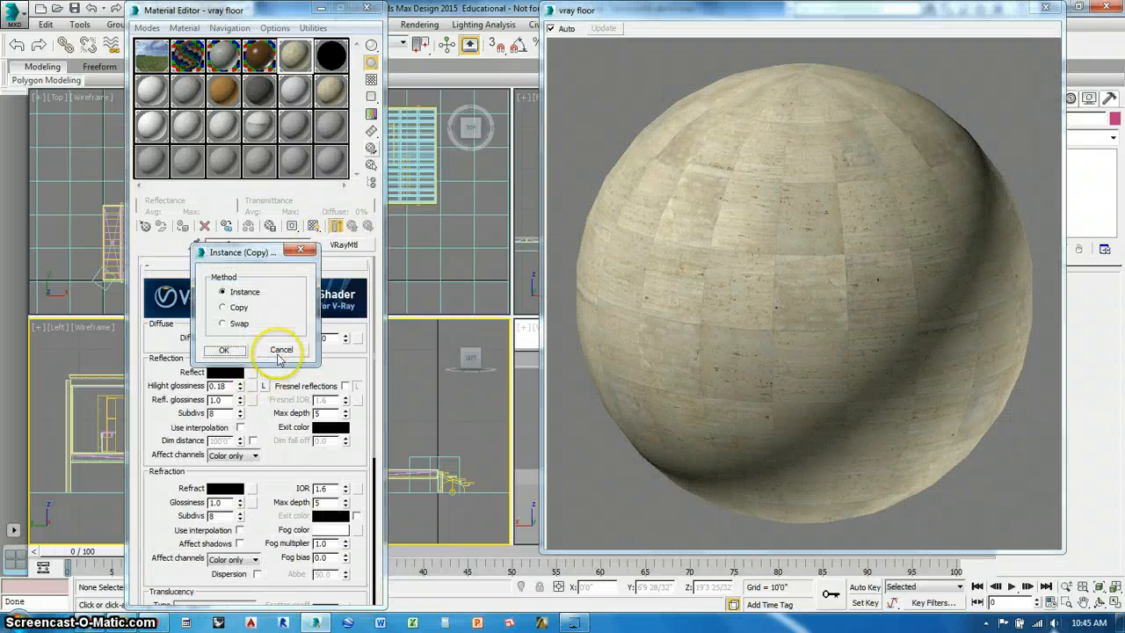
left_click(236, 352)
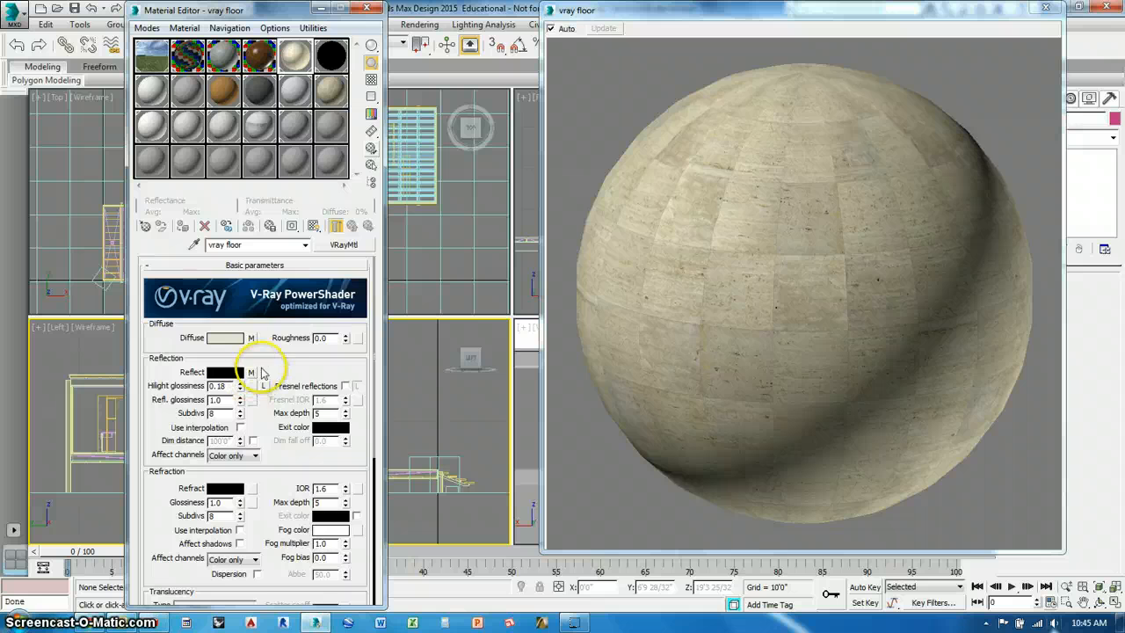
- Wrap the floor's reflect map in a Color Correction map, keeping the old map as sub-map, and set its channels to Monochrome
left_click(250, 371)
left_click(344, 246)
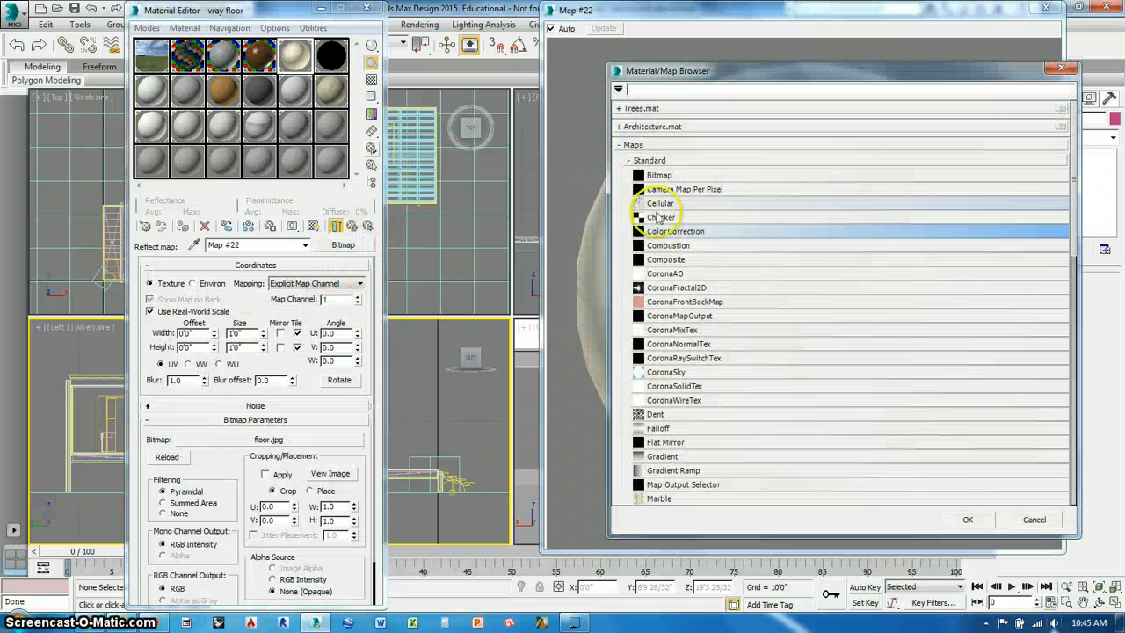
left_click(964, 519)
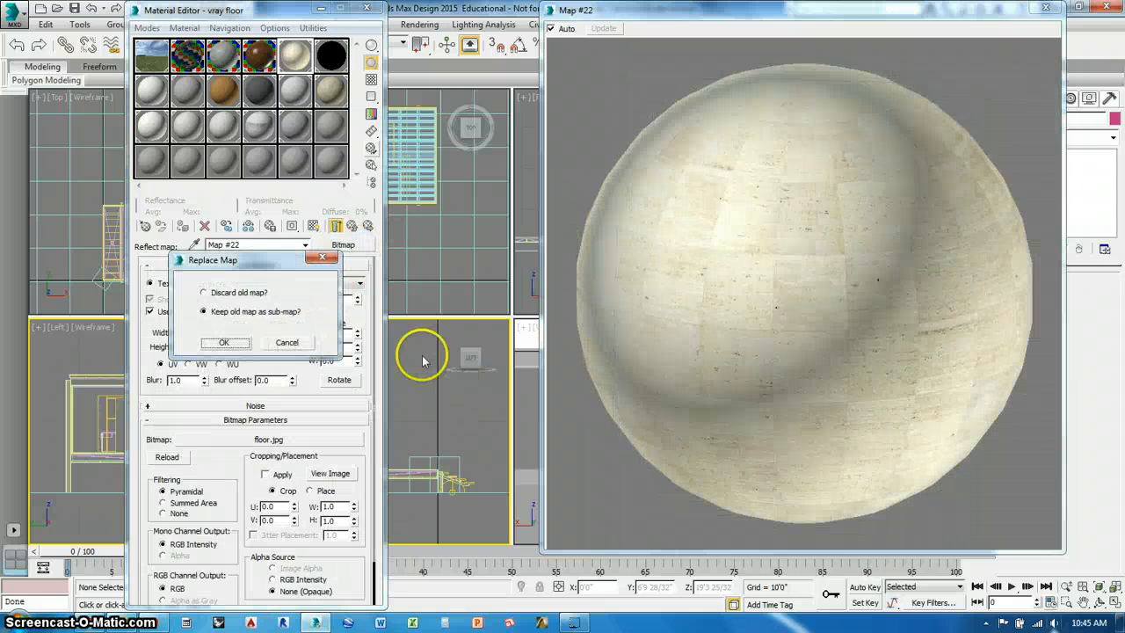
left_click(243, 341)
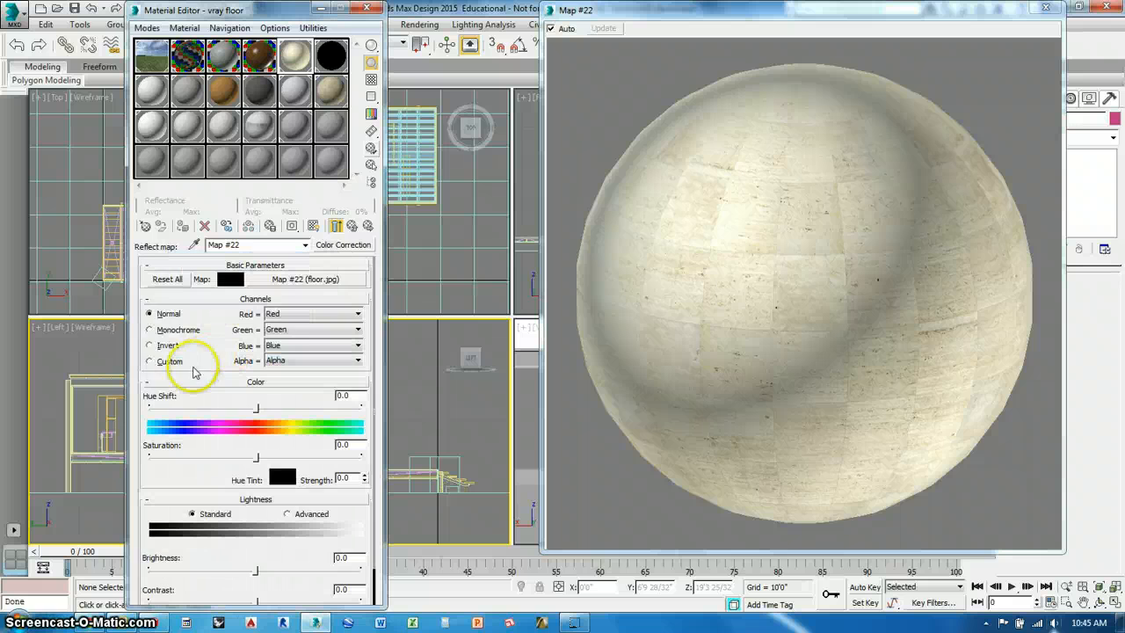
left_click(151, 329)
left_click(337, 226)
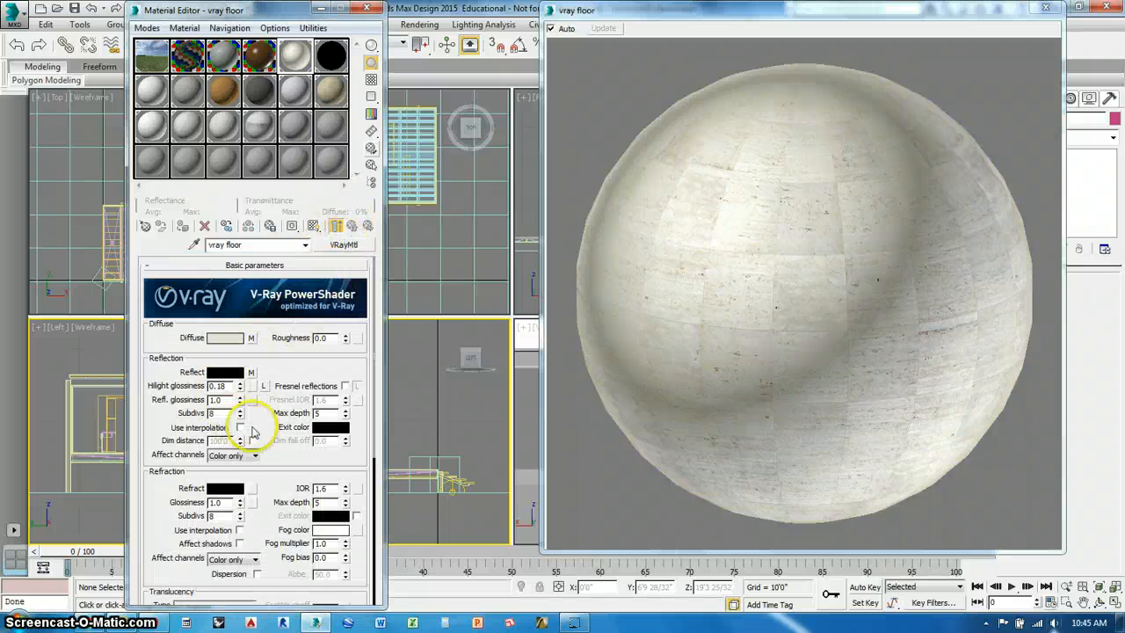
- Lock the floor's highlight glossiness, enable Fresnel reflections, and instance the reflect map into the reflection glossiness slot
left_click(263, 386)
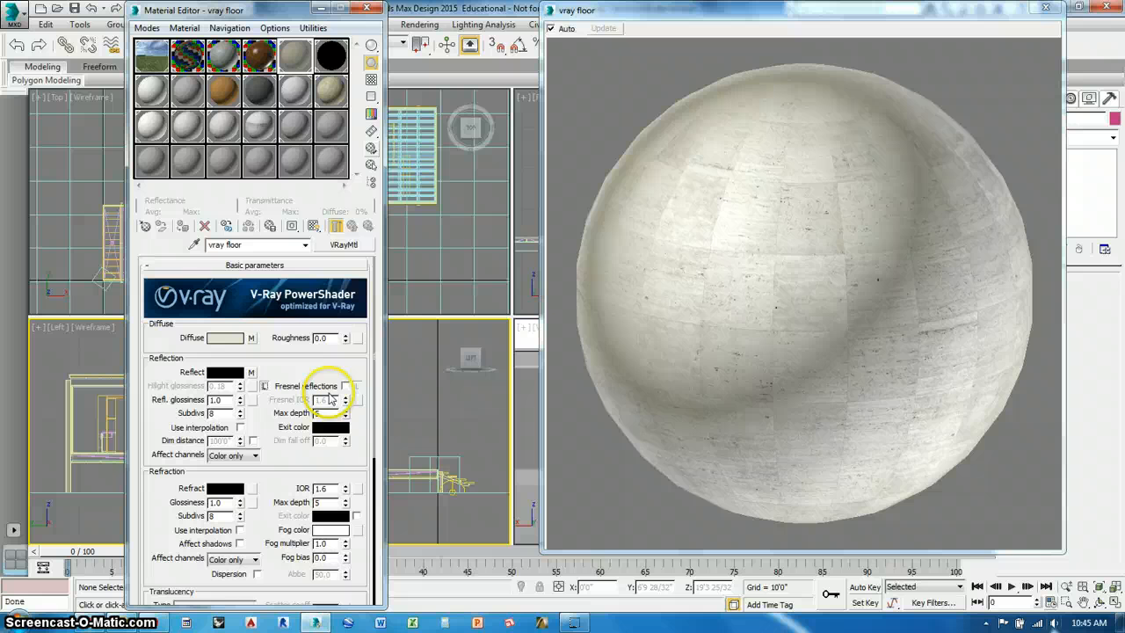
left_click(344, 386)
left_click_drag(251, 376, 251, 400)
left_click(225, 351)
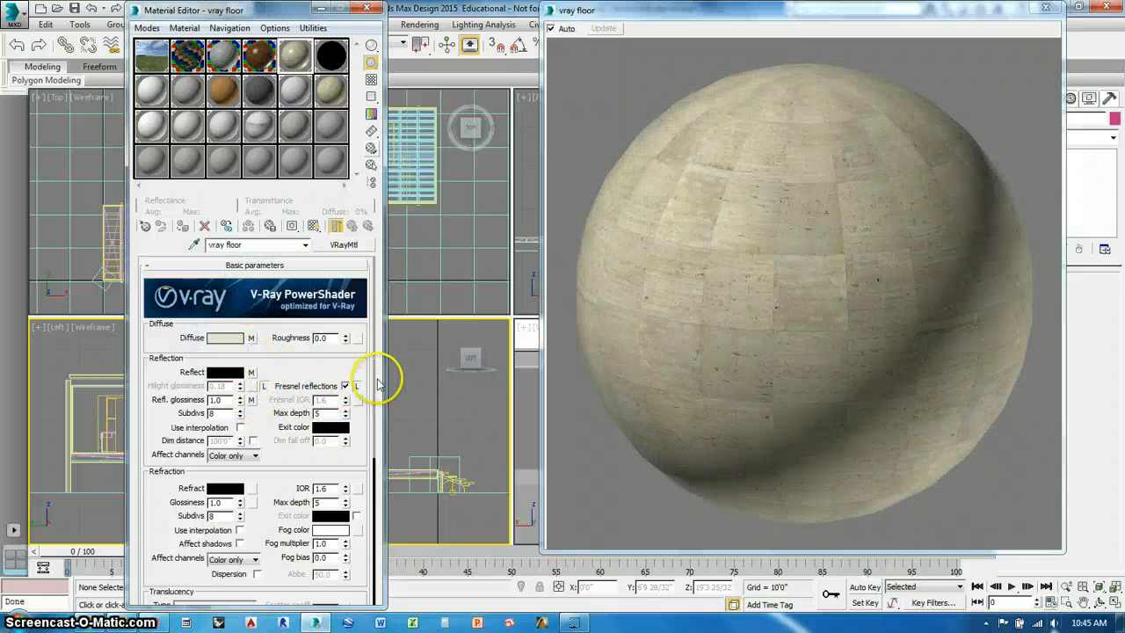
- Instance the floor's Reflect Color Correction map into the Bump slot and set the bump amount to 10
left_click_drag(375, 369, 375, 478)
scroll(369, 488, "down", 1)
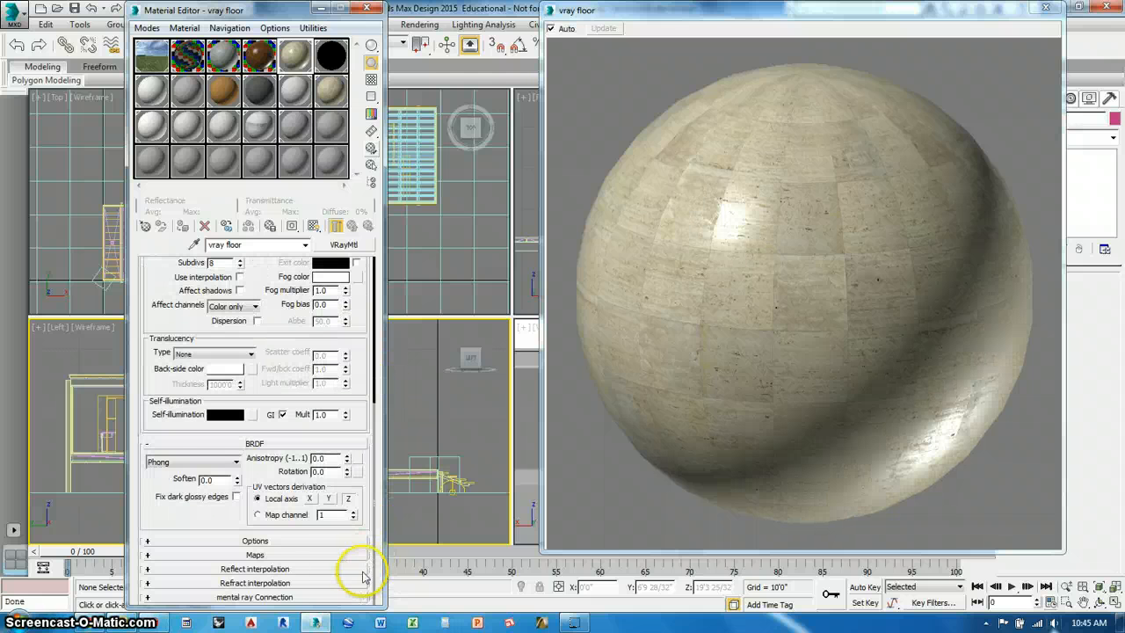
scroll(297, 464, "down", 5)
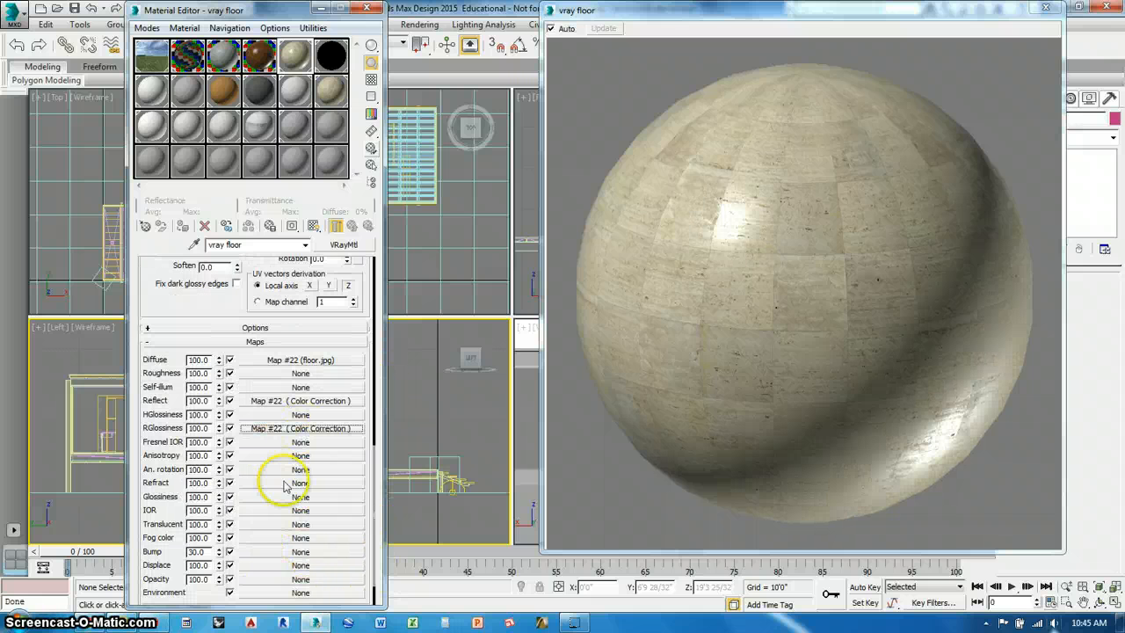
left_click_drag(264, 401, 255, 427)
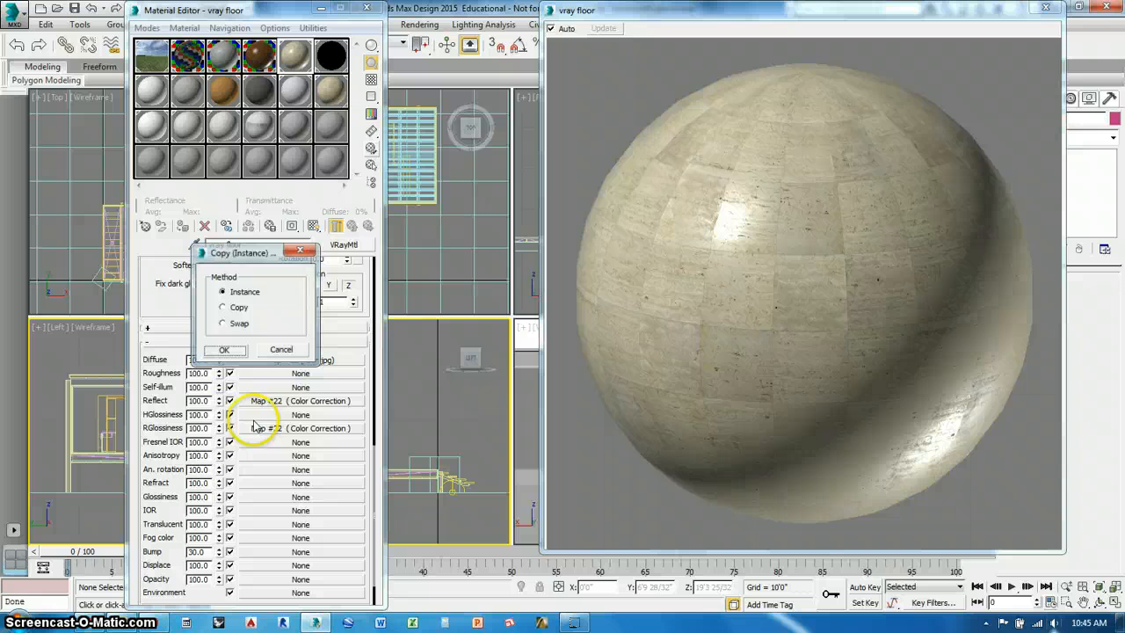
left_click(224, 350)
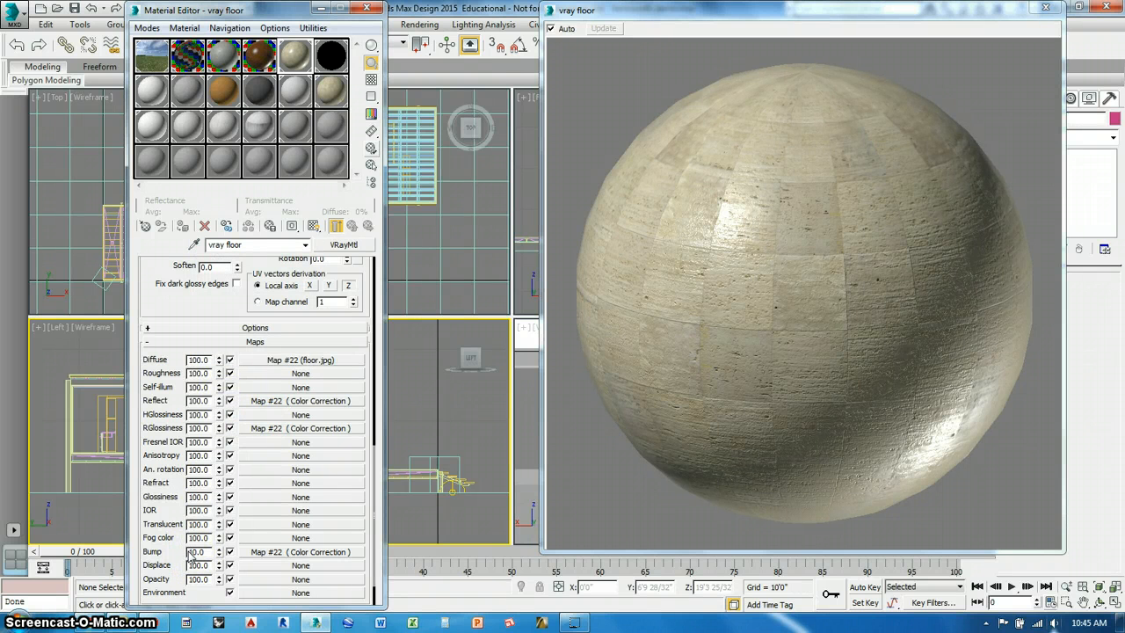
left_click(203, 545)
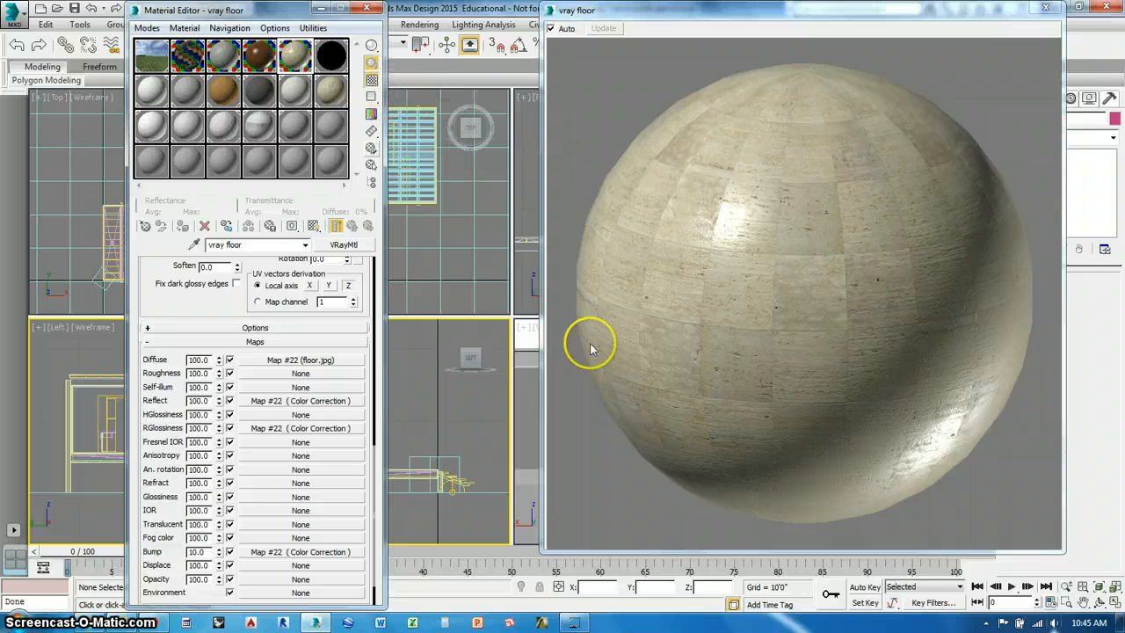
- Show the checkered background behind the floor sample and set the diffuse bitmap's filtering to None
key("b")
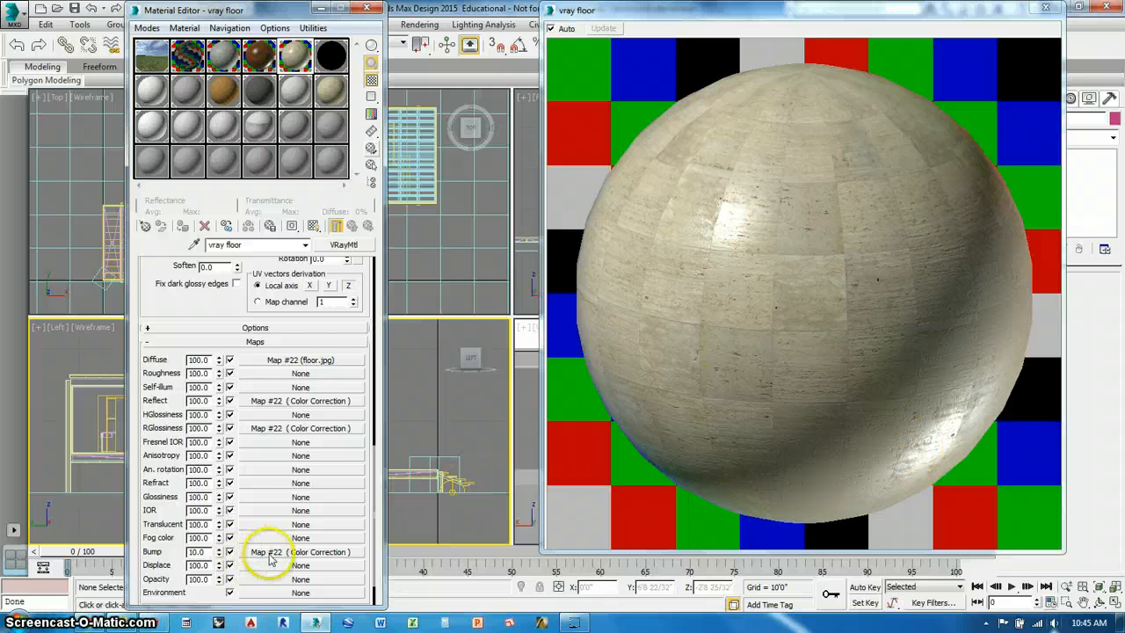
left_click(294, 361)
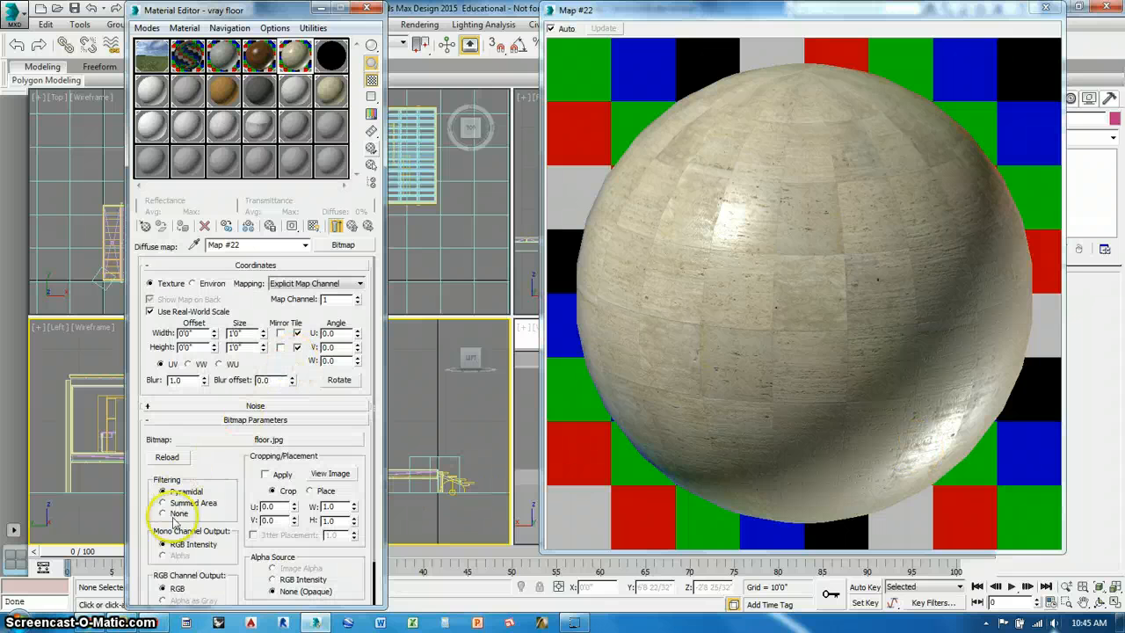
left_click(163, 514)
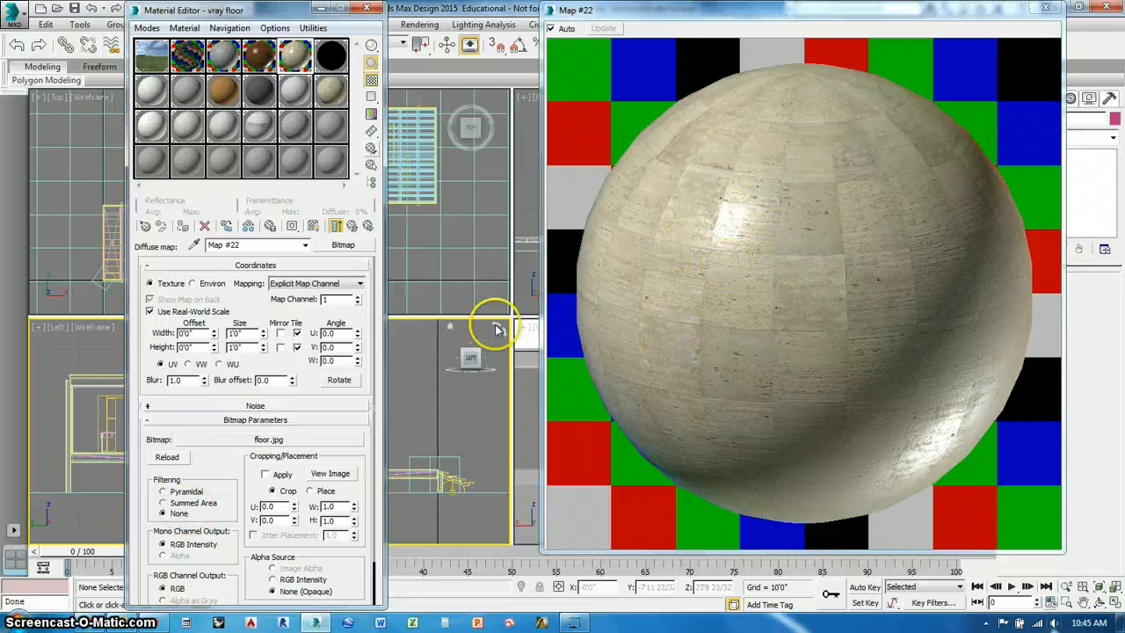
left_click(351, 227)
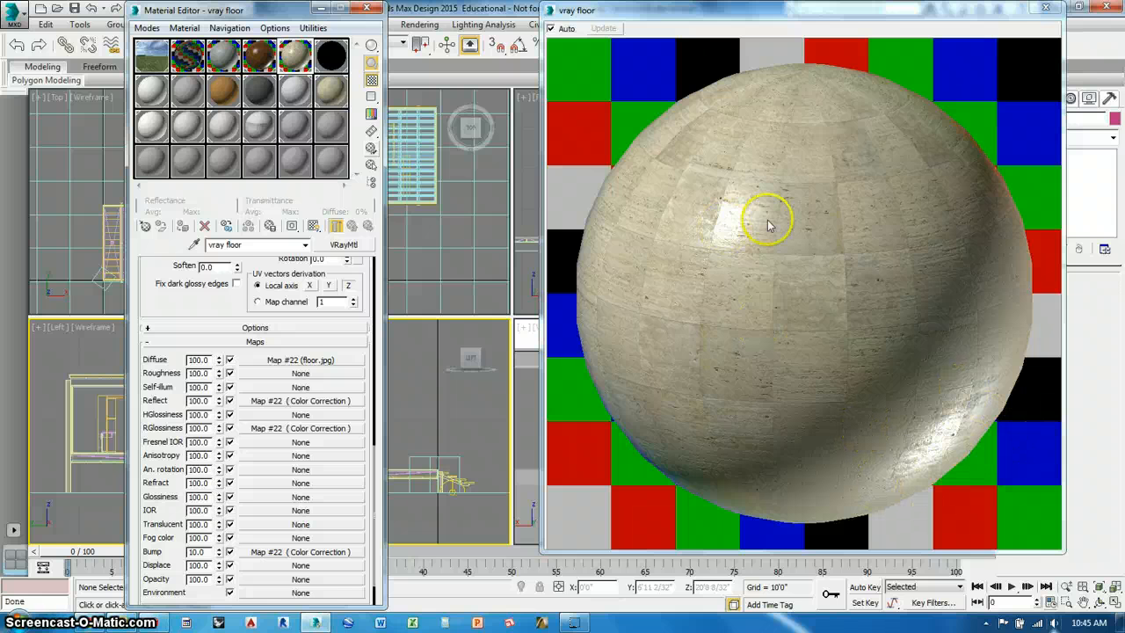
- Adjust the floor's Reflect Color Correction to a brightness of about -15.6 and contrast of about 44.9, then close the enlarged preview
left_click(347, 400)
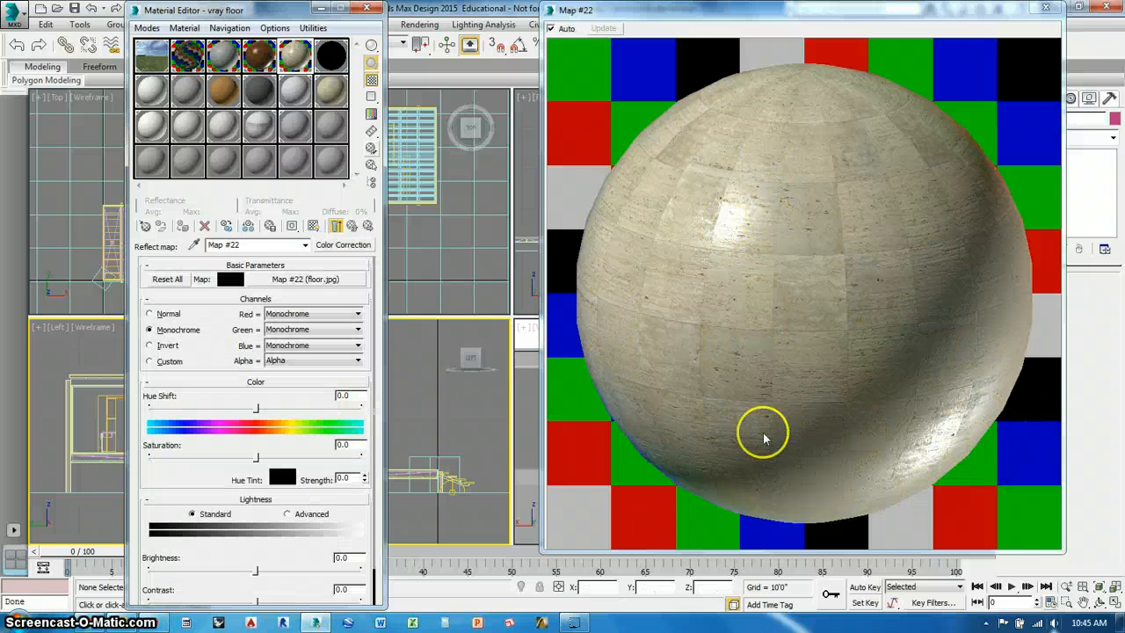
scroll(370, 525, "down", 1)
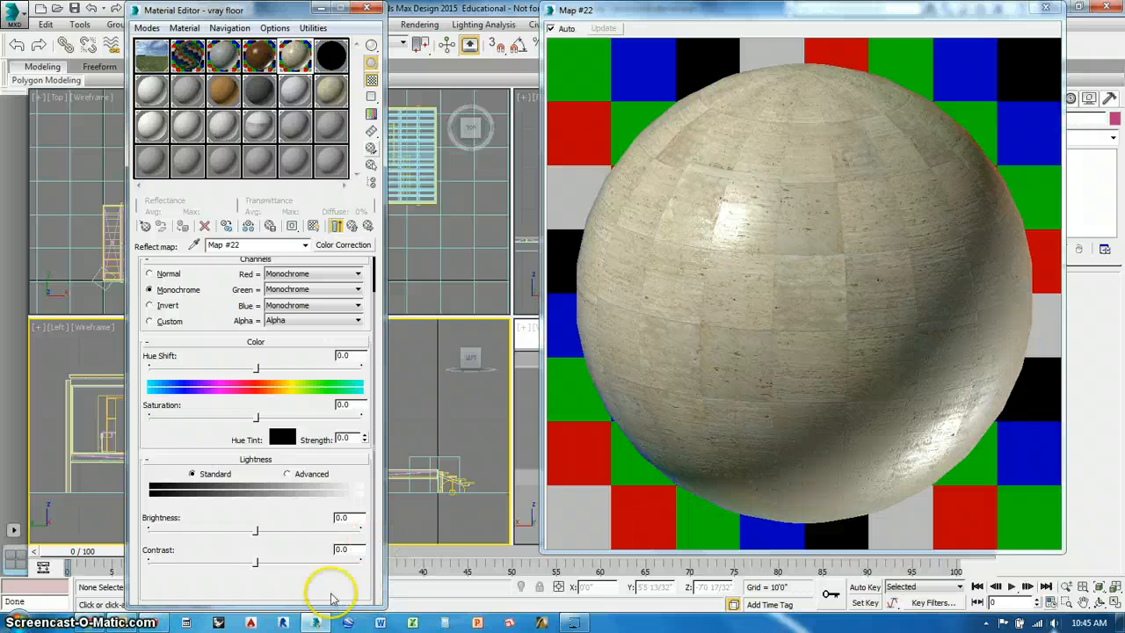
left_click_drag(255, 529, 250, 529)
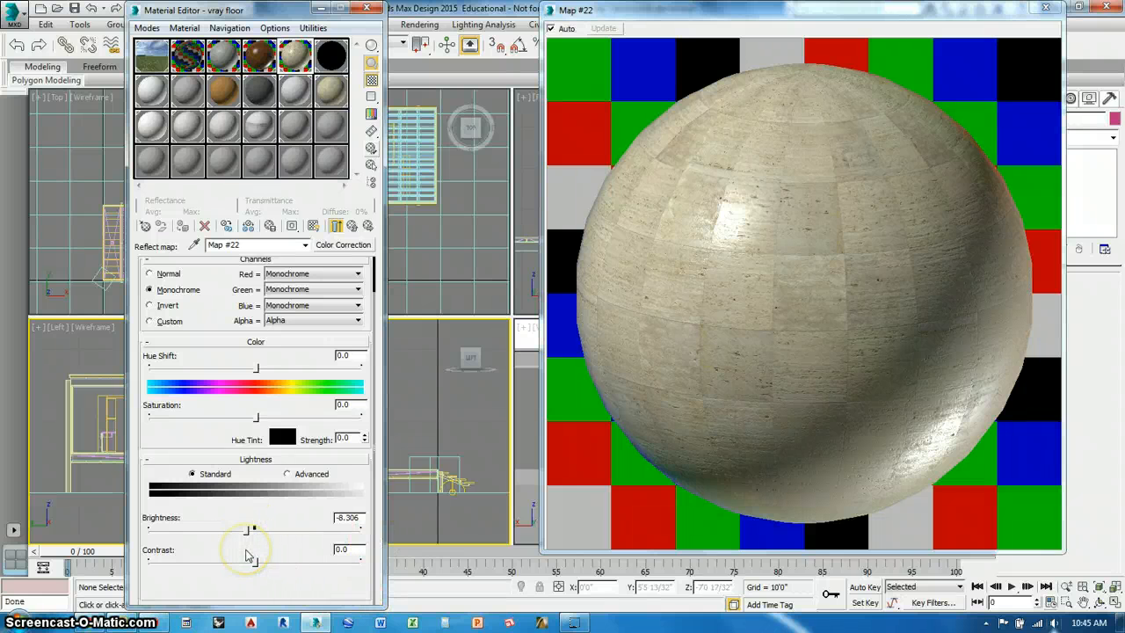
left_click(284, 567)
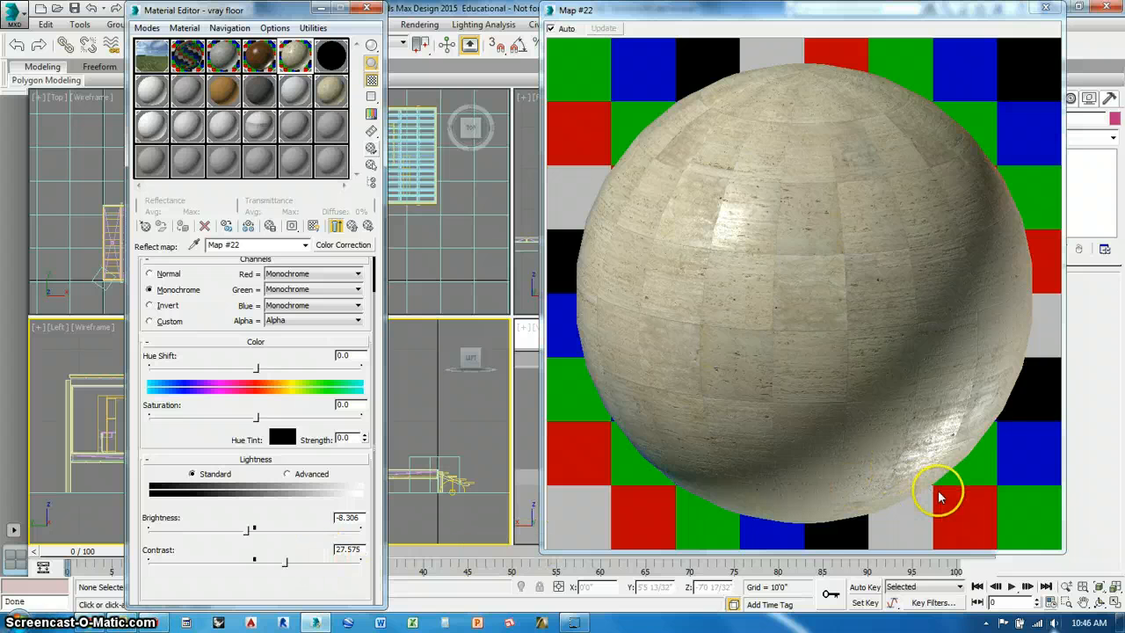
left_click_drag(247, 529, 239, 530)
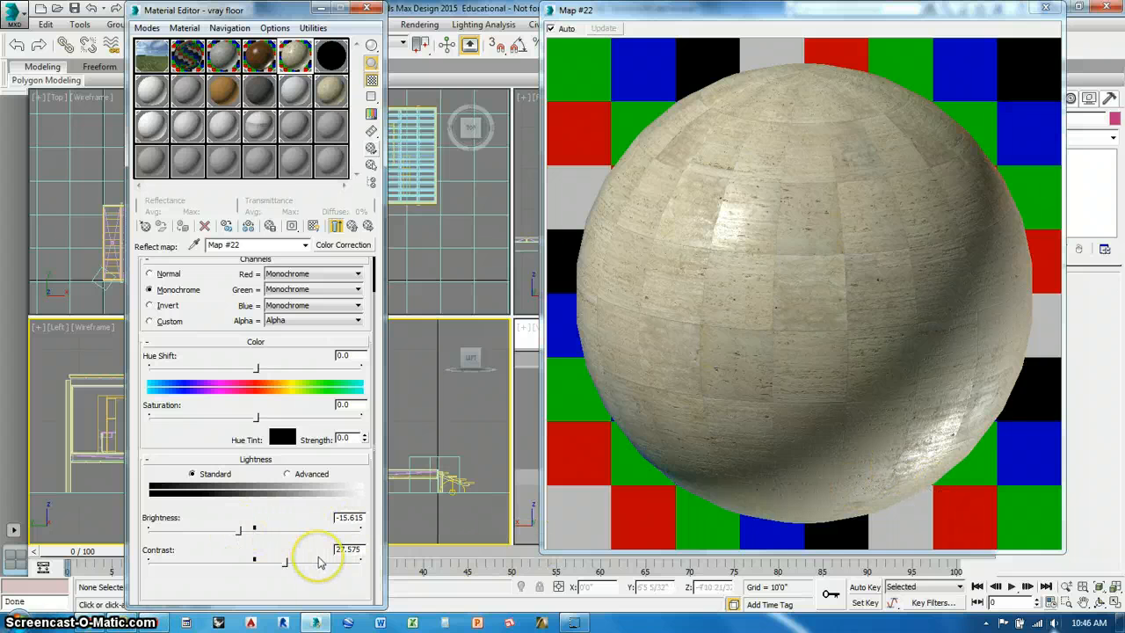
left_click_drag(292, 563, 306, 591)
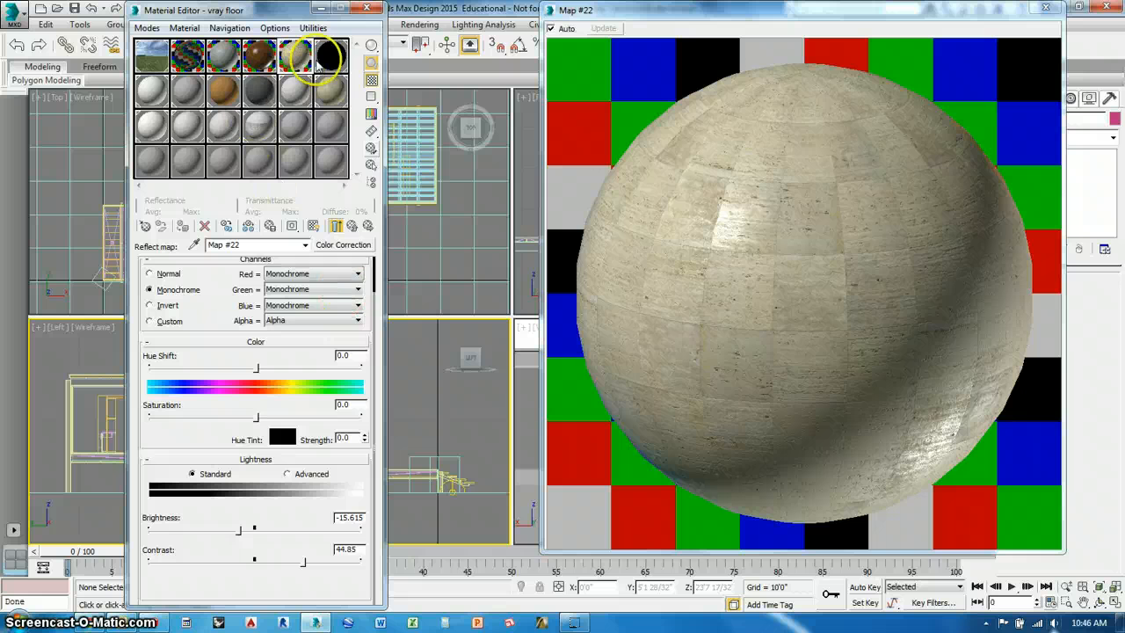
left_click(1045, 8)
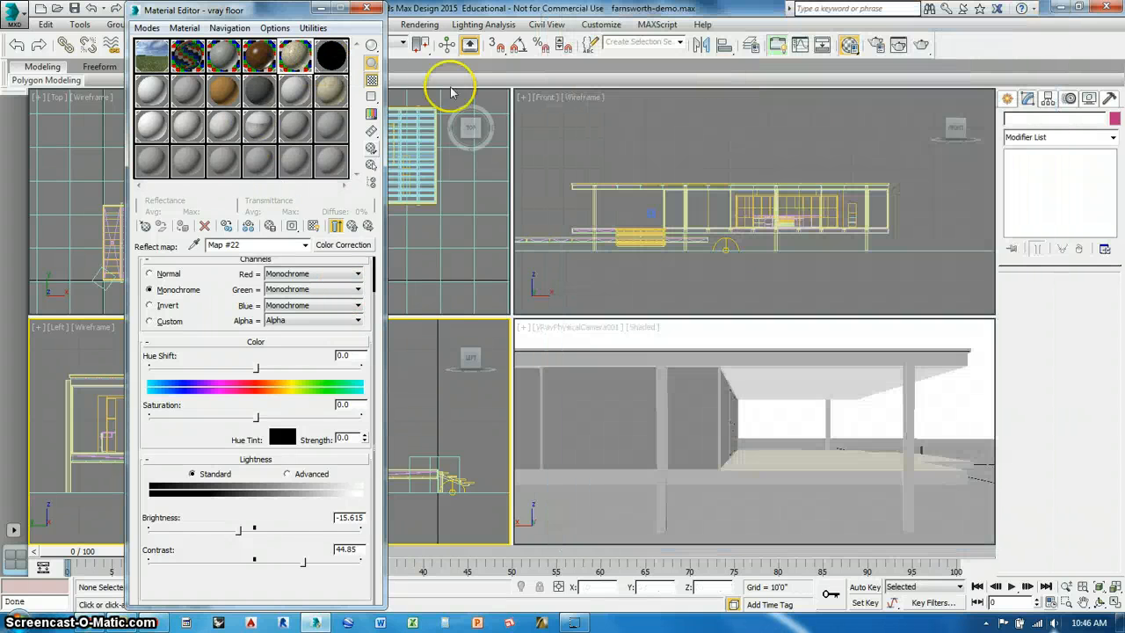
- Select all objects that use the vray Foregrou material and delete them from the scene
left_click(333, 58)
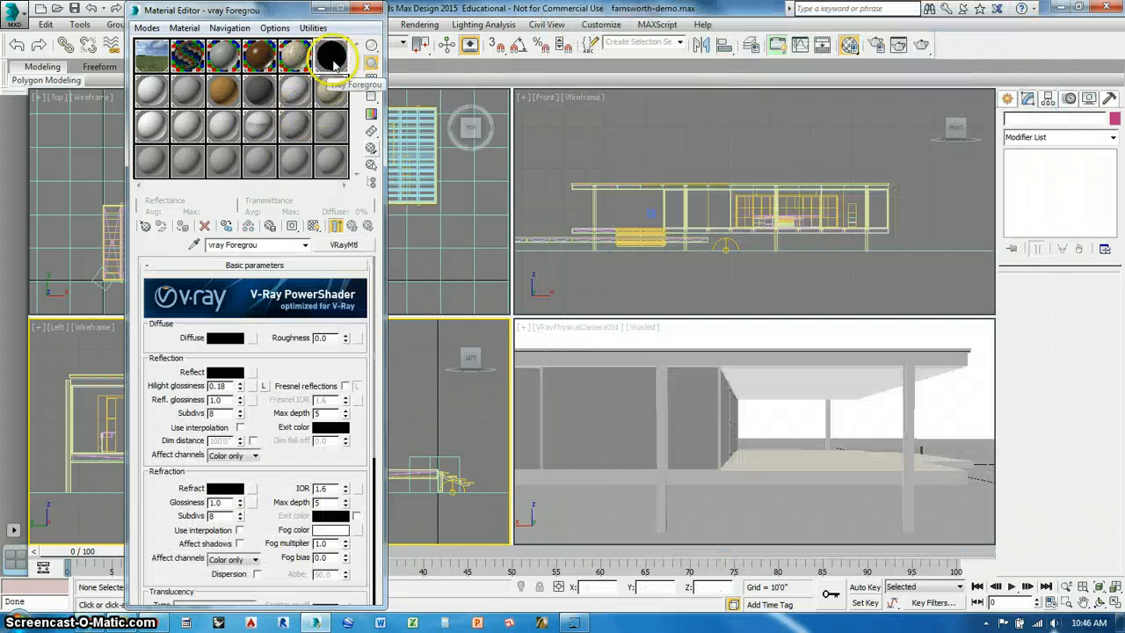
left_click_drag(273, 16, 188, 31)
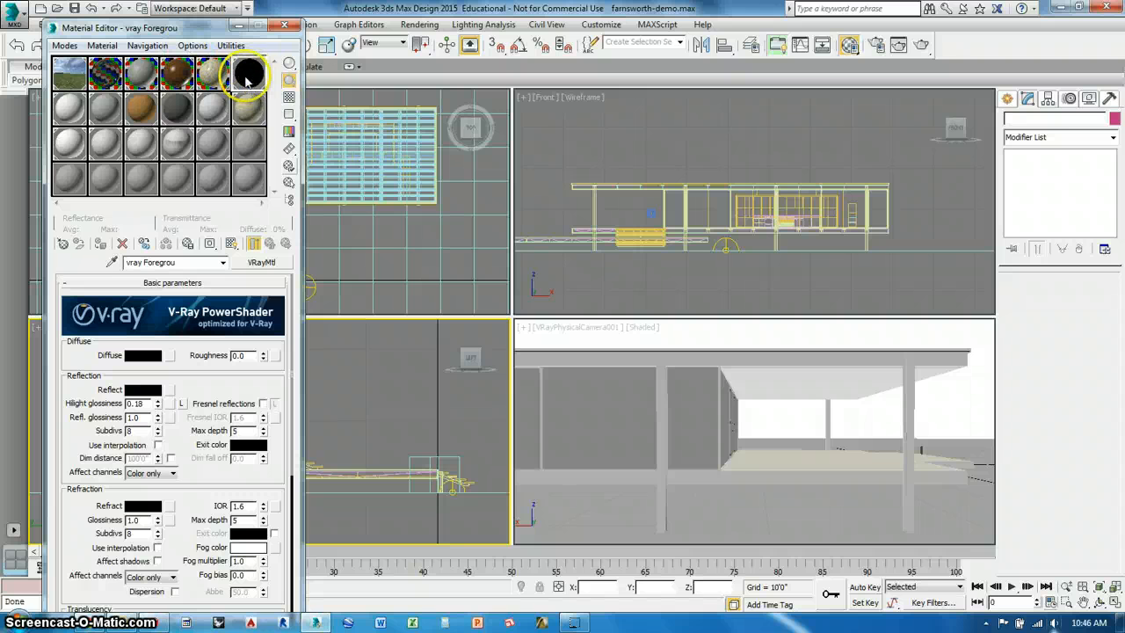
left_click(102, 45)
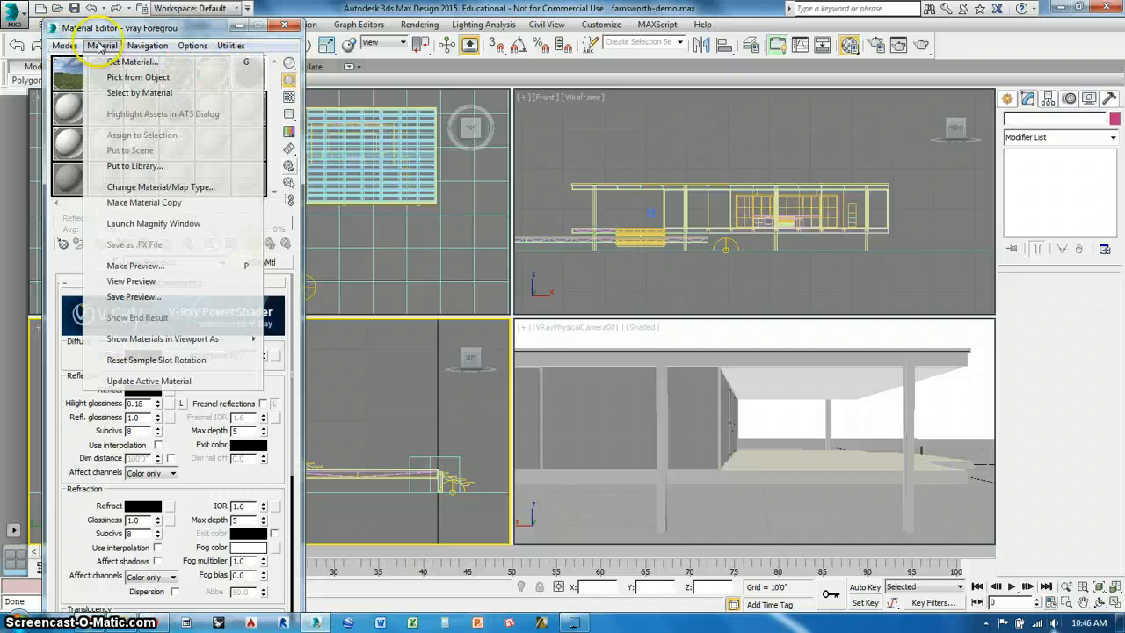
left_click(121, 97)
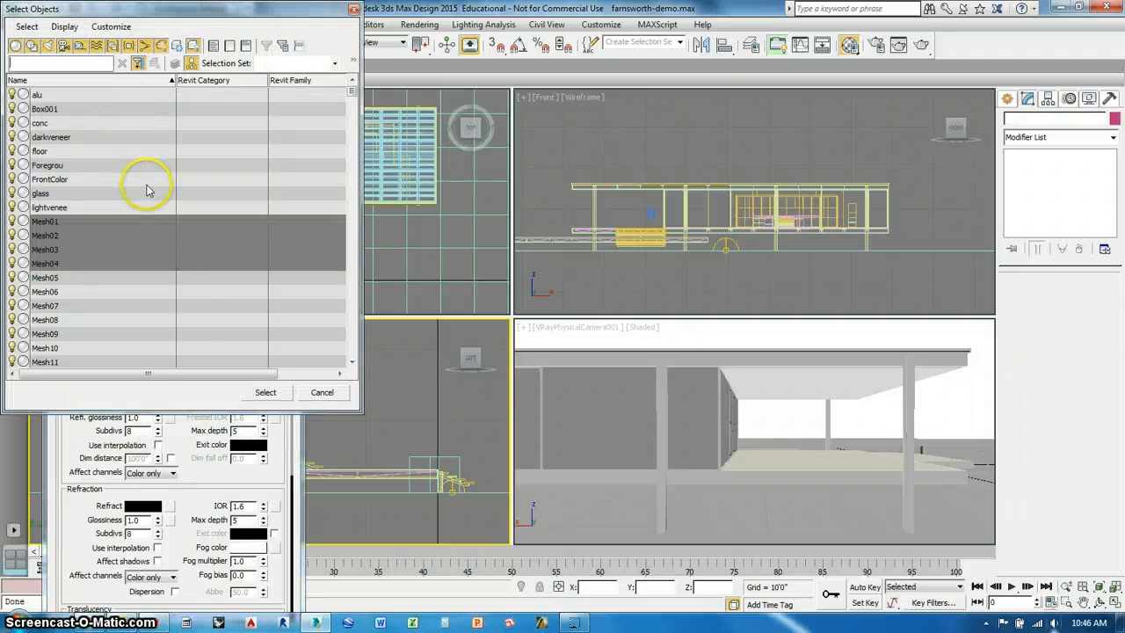
left_click(265, 392)
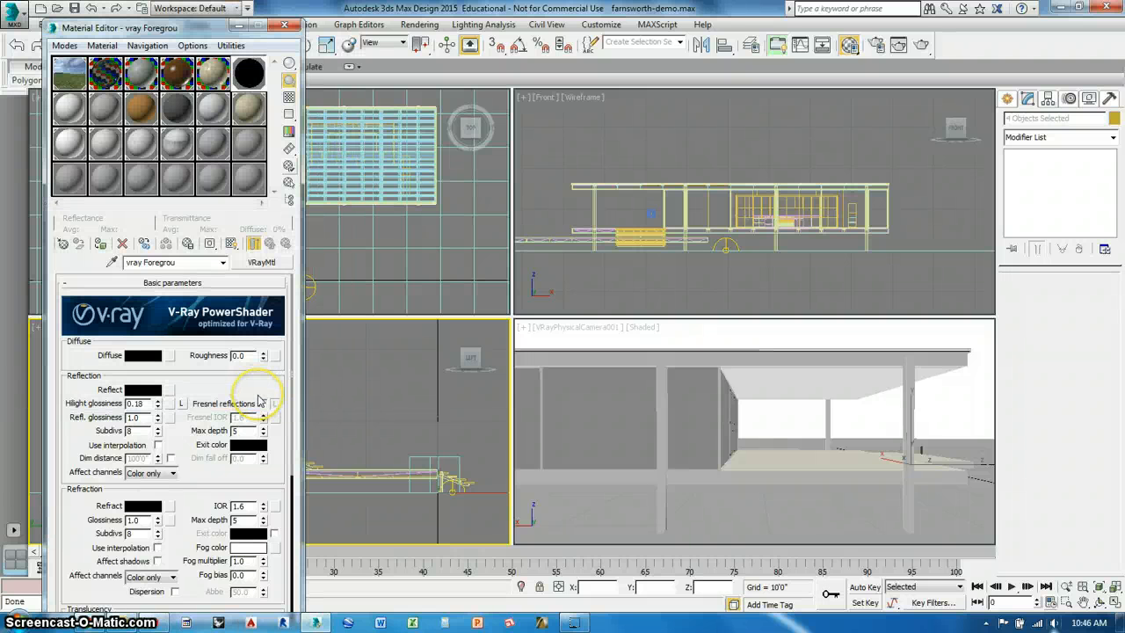
key("Delete")
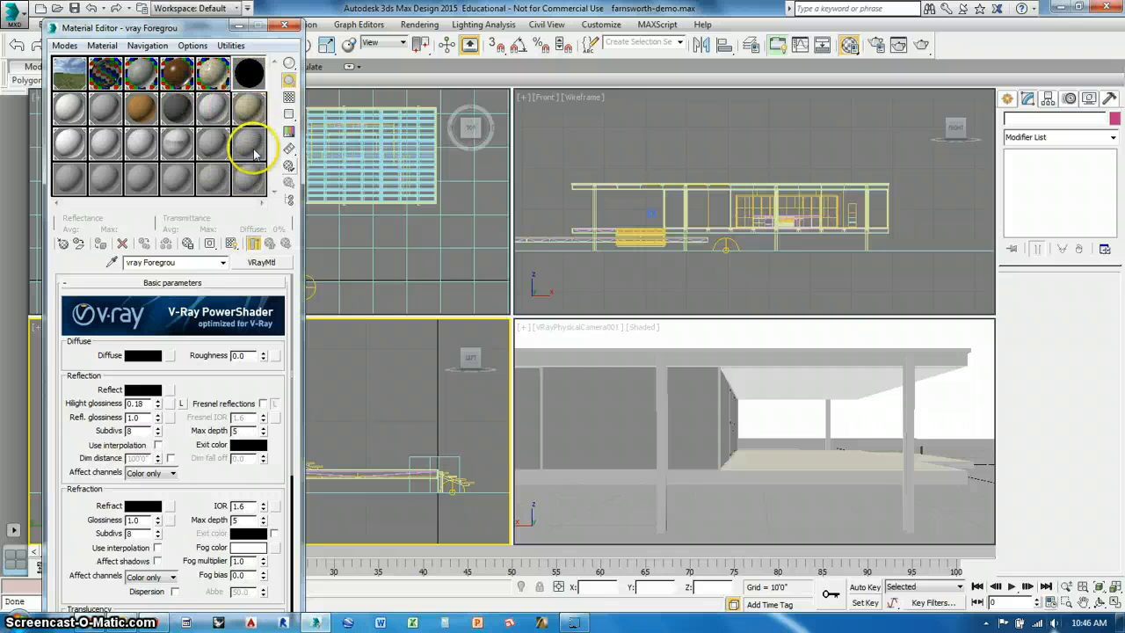
- Replace the vray Foregrou sample with the unused 18 - Default material and switch to the vray FrontCol material
left_click_drag(253, 154, 252, 74)
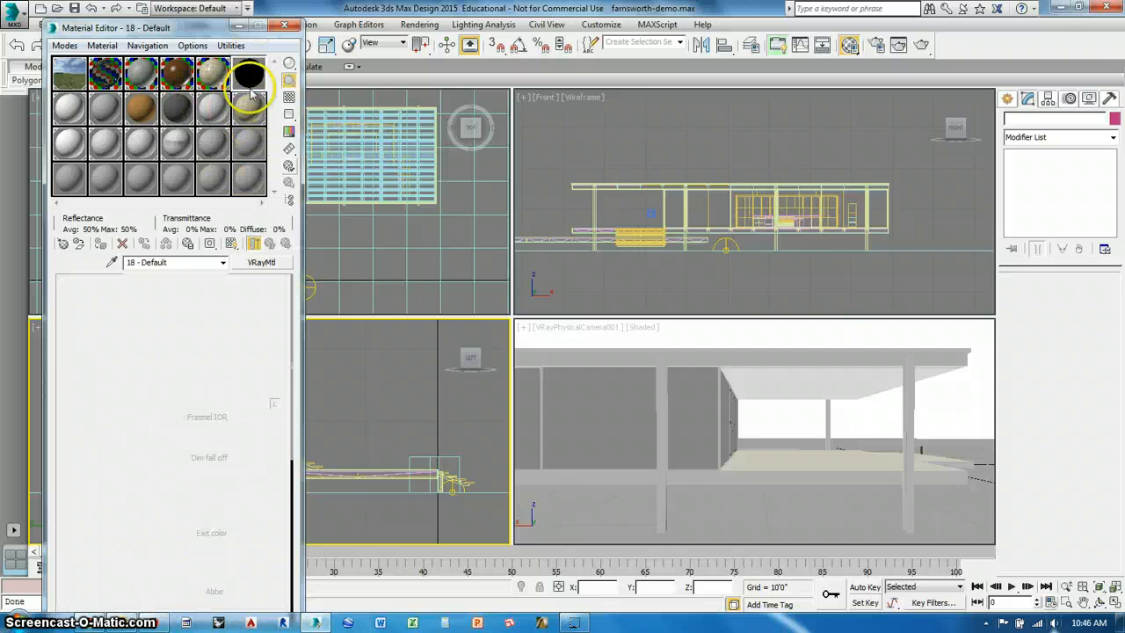
left_click(70, 103)
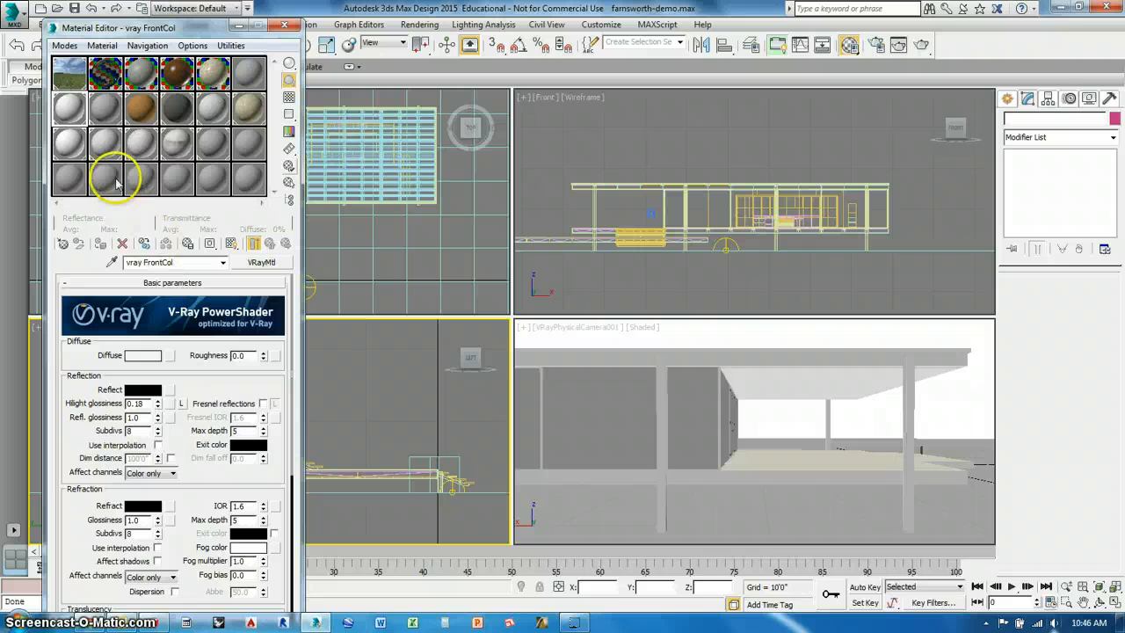
- Open an enlarged preview of the vray FrontCol sample beside the material settings and show its checkered background
double_click(74, 105)
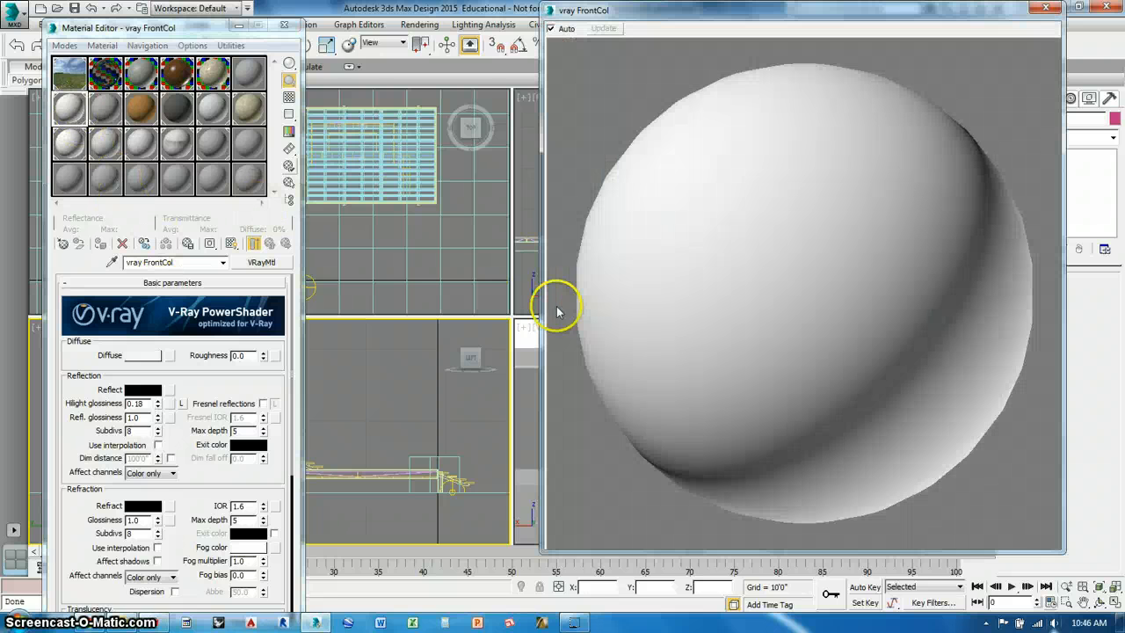
left_click_drag(162, 27, 353, 18)
left_click_drag(684, 11, 654, 24)
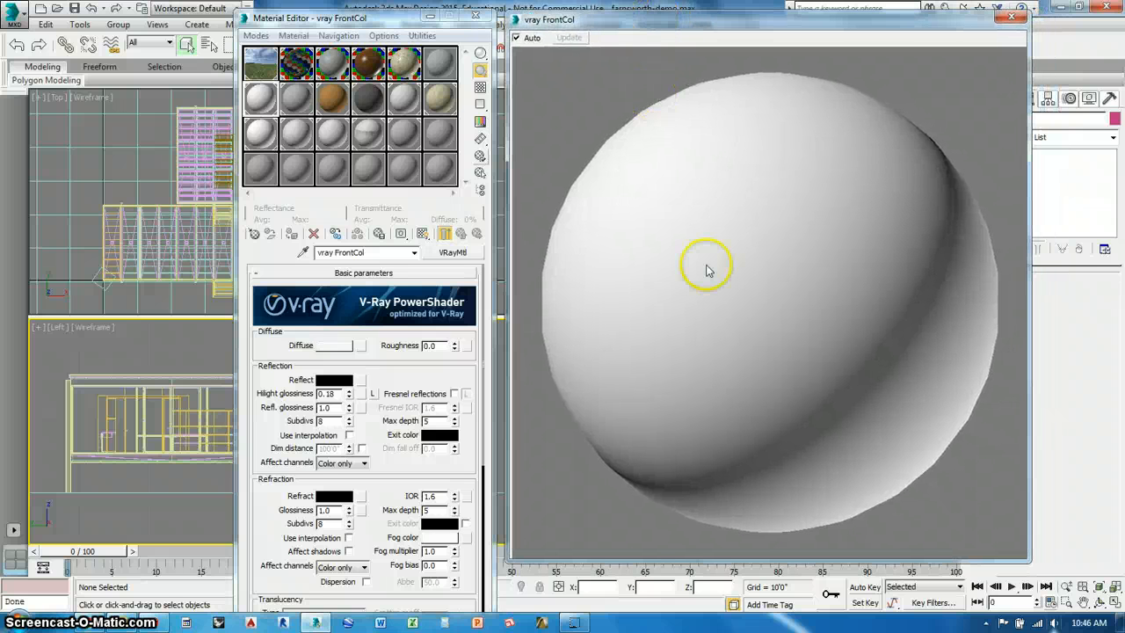
left_click(482, 88)
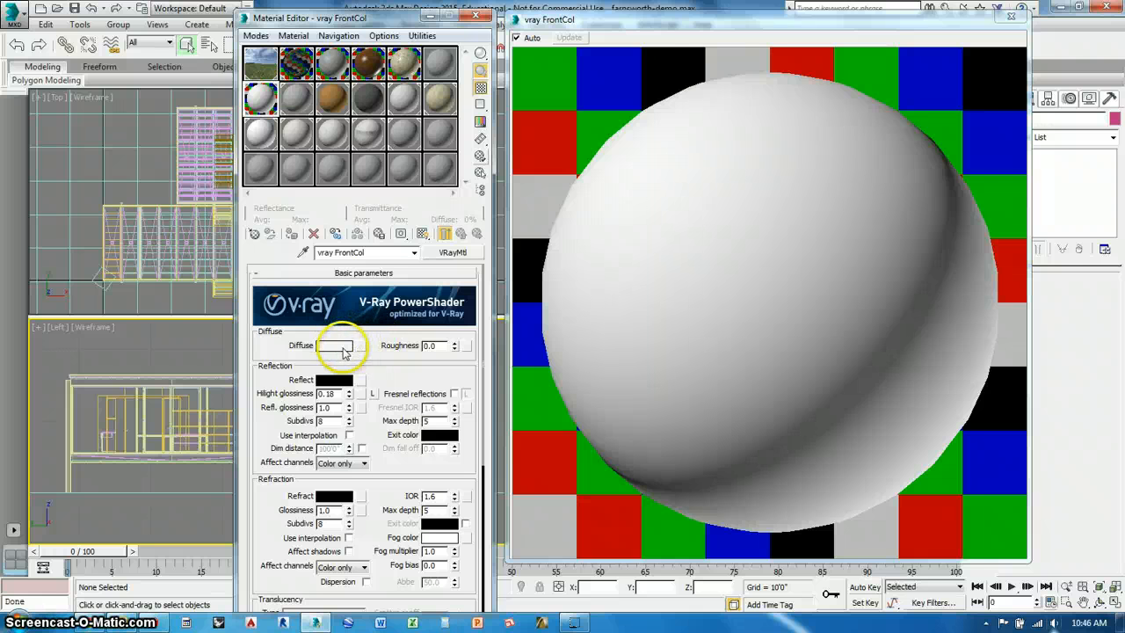
- Lighten the vray FrontCol diffuse color to a value of 245
left_click(341, 347)
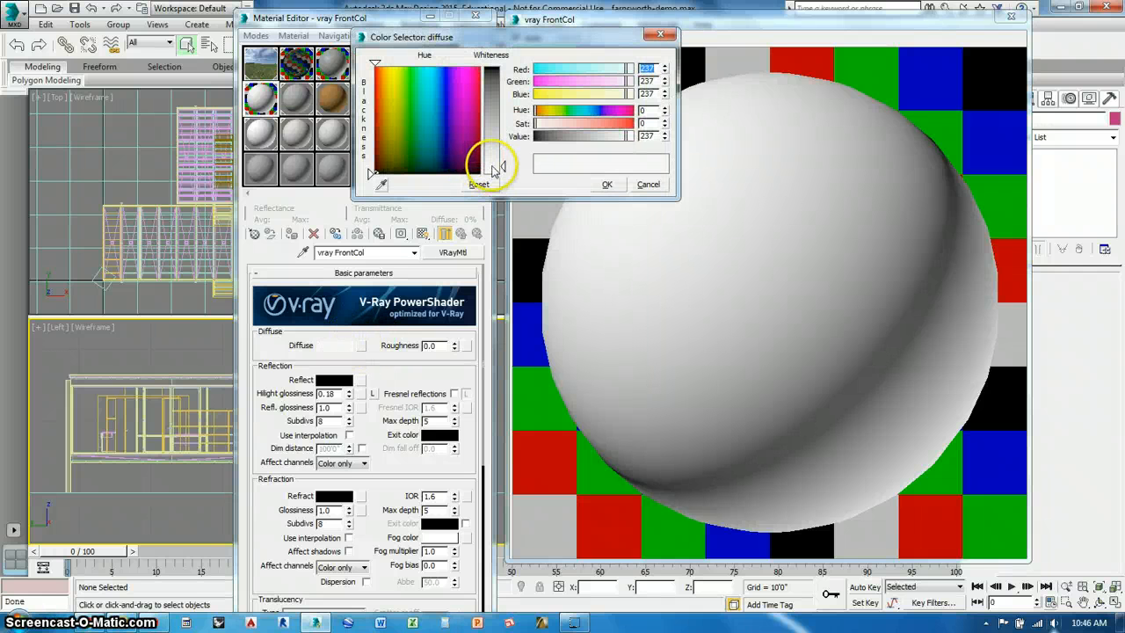
left_click_drag(492, 169, 493, 176)
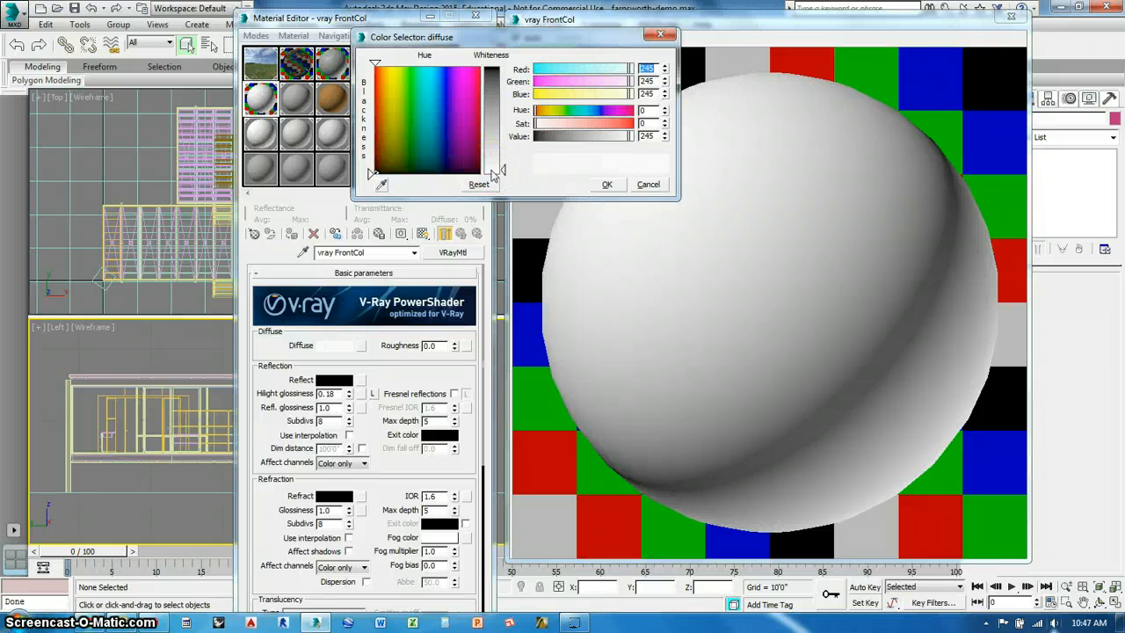
left_click(606, 184)
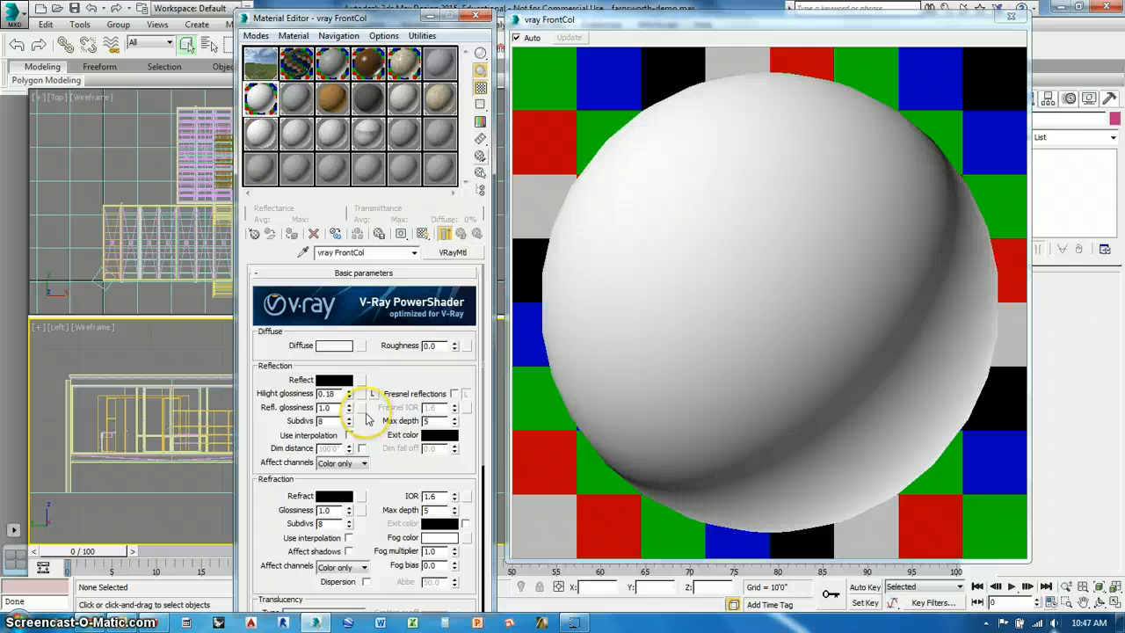
- Load the GoethePlaster2Ds bitmap from the PLASTER folder as vray FrontCol's reflect map and enable Fresnel reflections
left_click(359, 380)
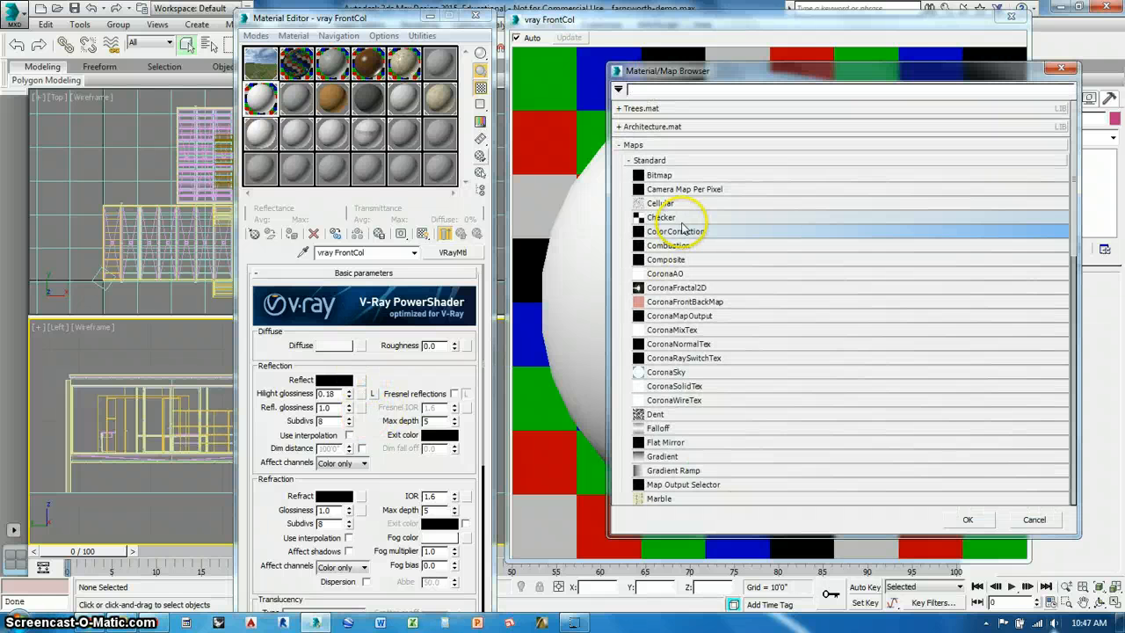
double_click(672, 179)
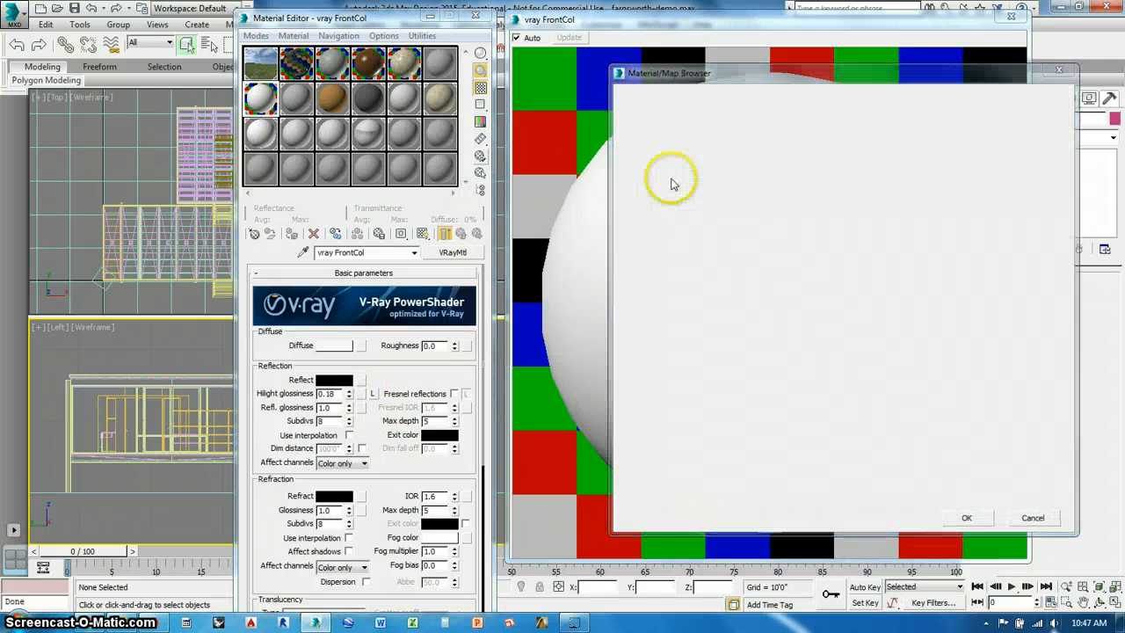
left_click(299, 57)
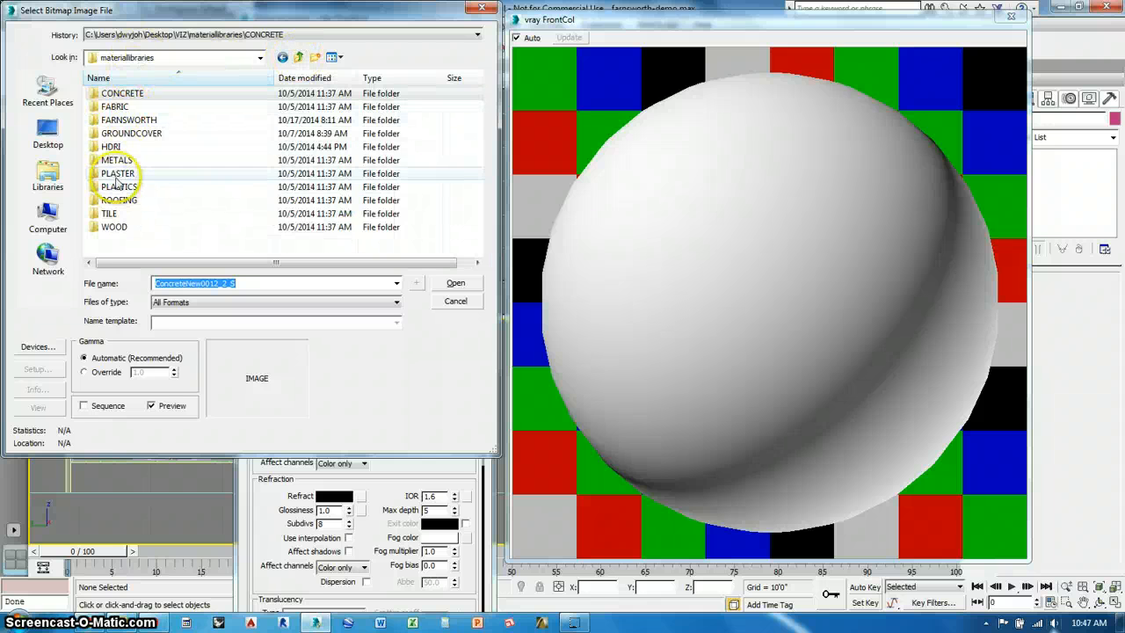
double_click(117, 176)
left_click(227, 141)
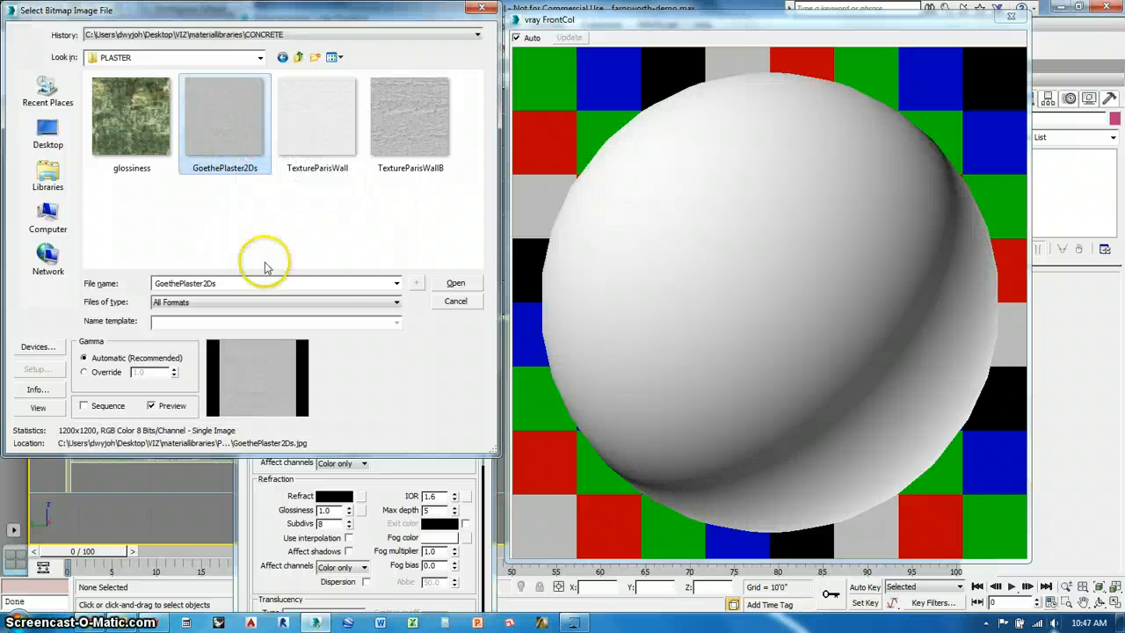
left_click(455, 283)
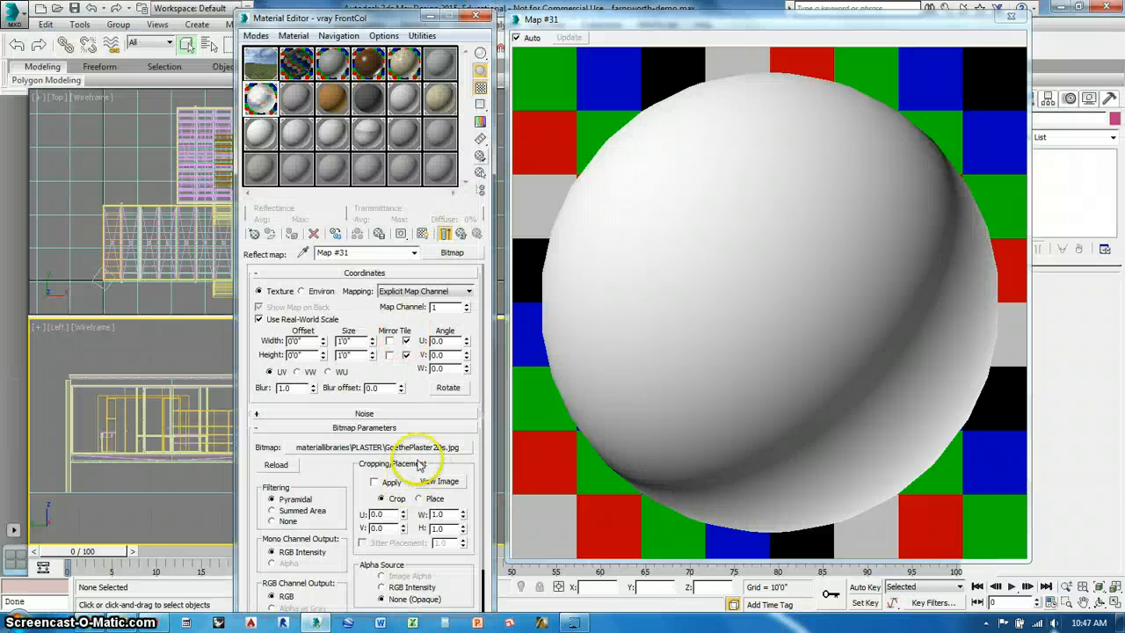
left_click(447, 235)
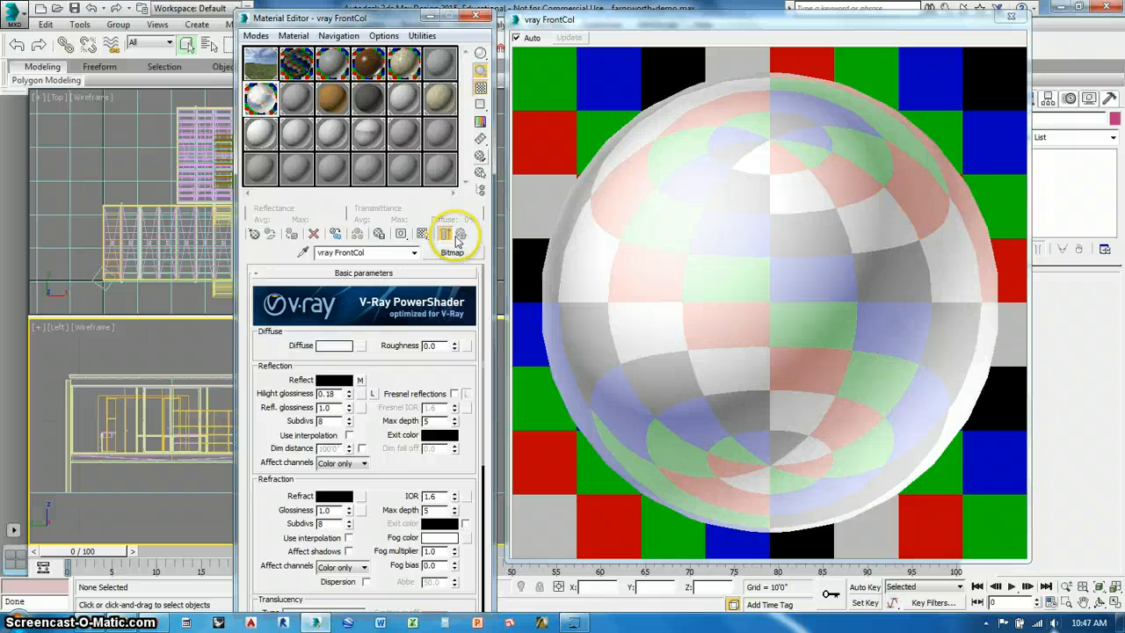
left_click(454, 394)
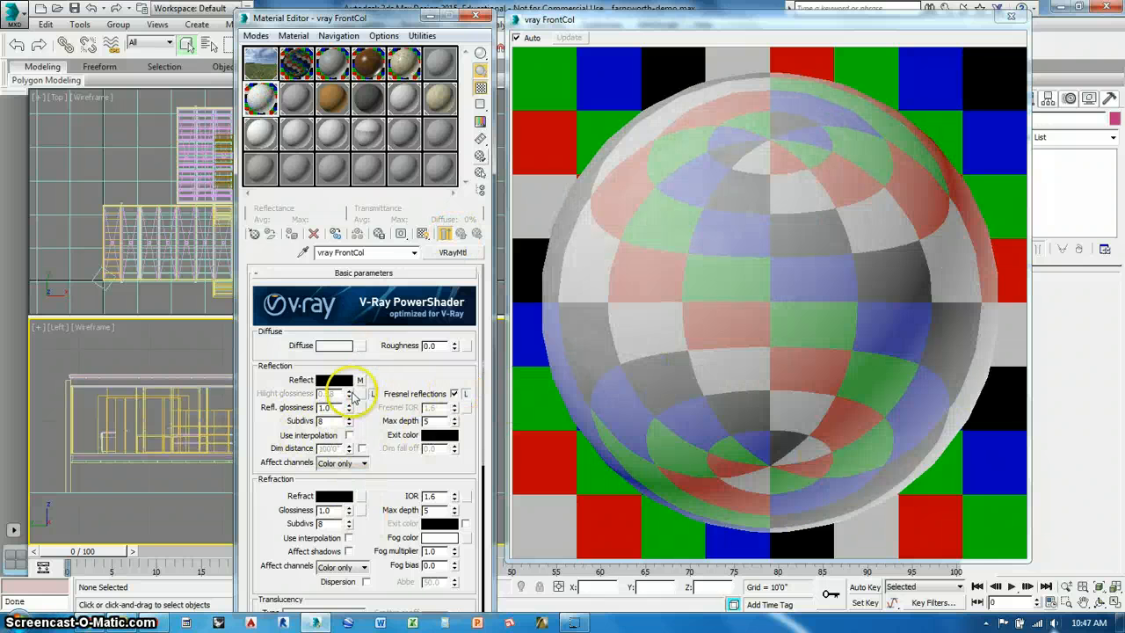
- Copy the reflect map to vray FrontCol's reflection glossiness and set the reflection subdivs to 32, then close the enlarged preview
left_click_drag(361, 384, 361, 411)
left_click(334, 358)
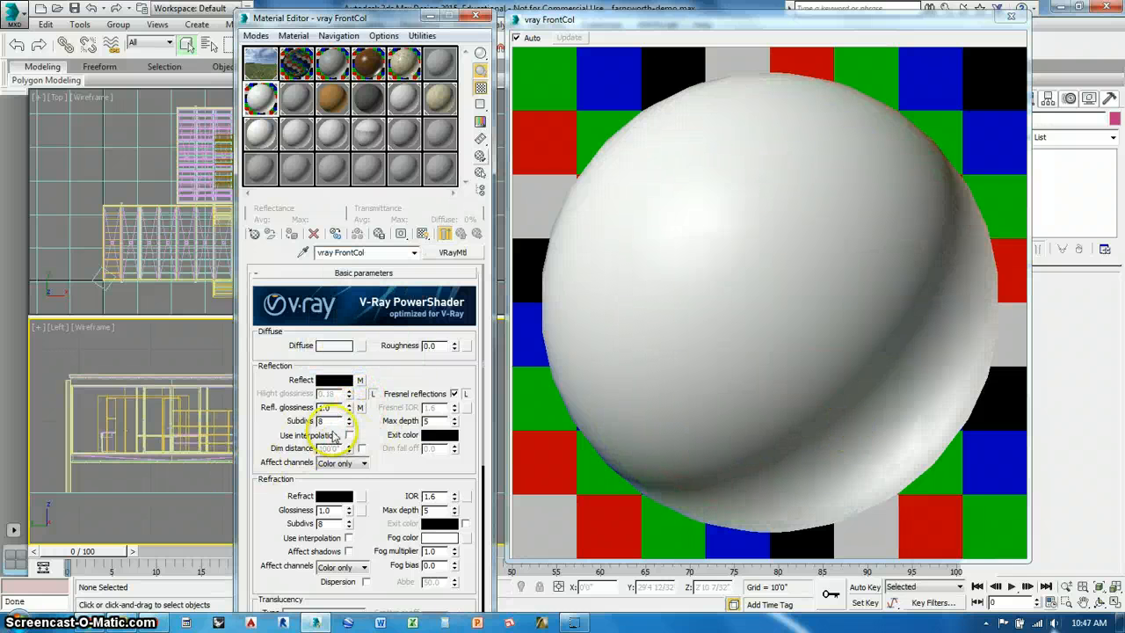
double_click(319, 421)
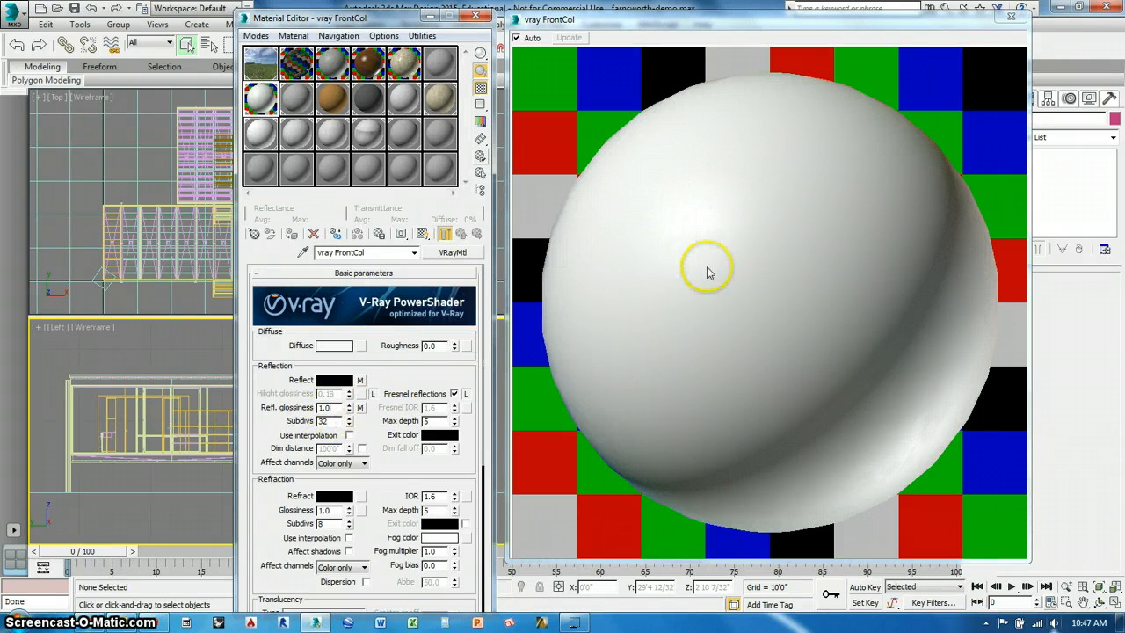
left_click(1009, 15)
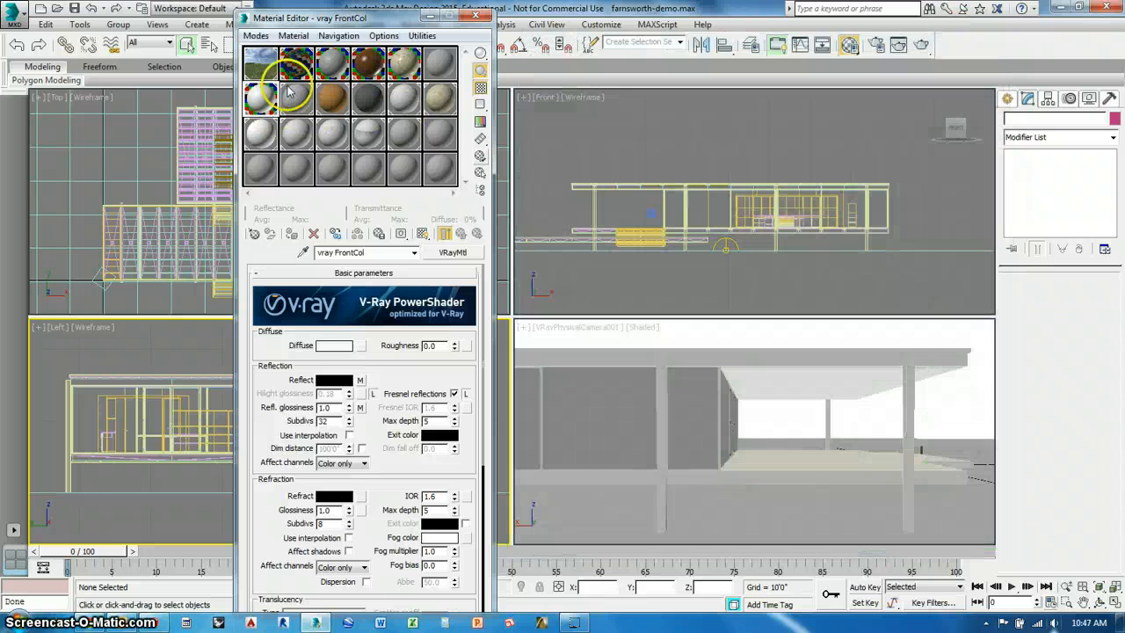
- Switch to the vray glass material and open its enlarged preview with the checkered background shown
left_click(297, 97)
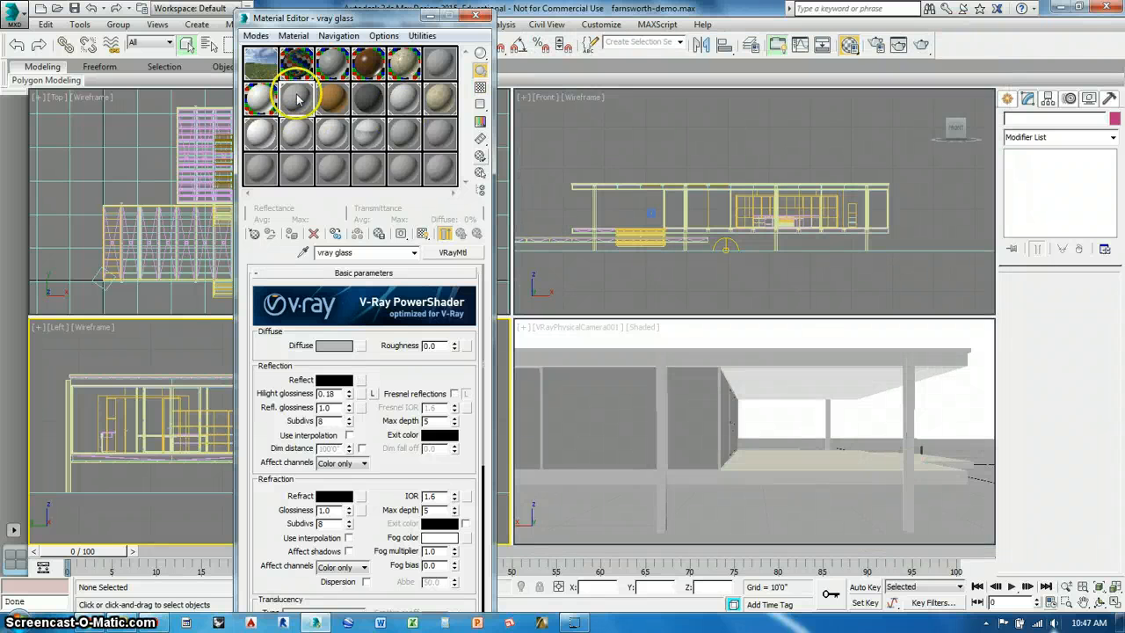
double_click(297, 96)
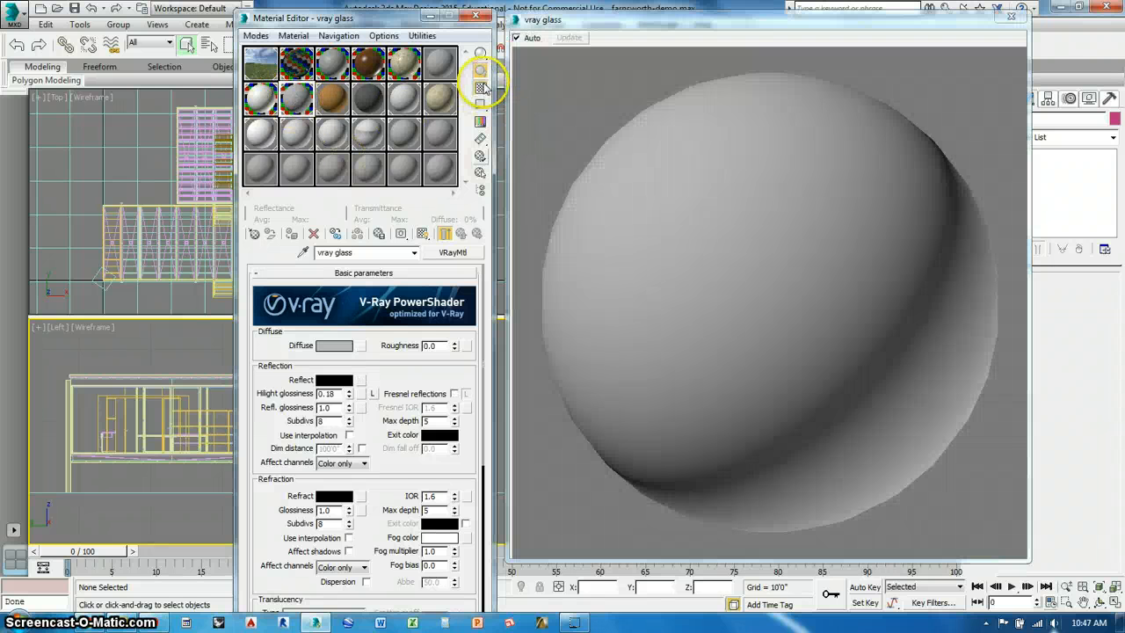
left_click(479, 87)
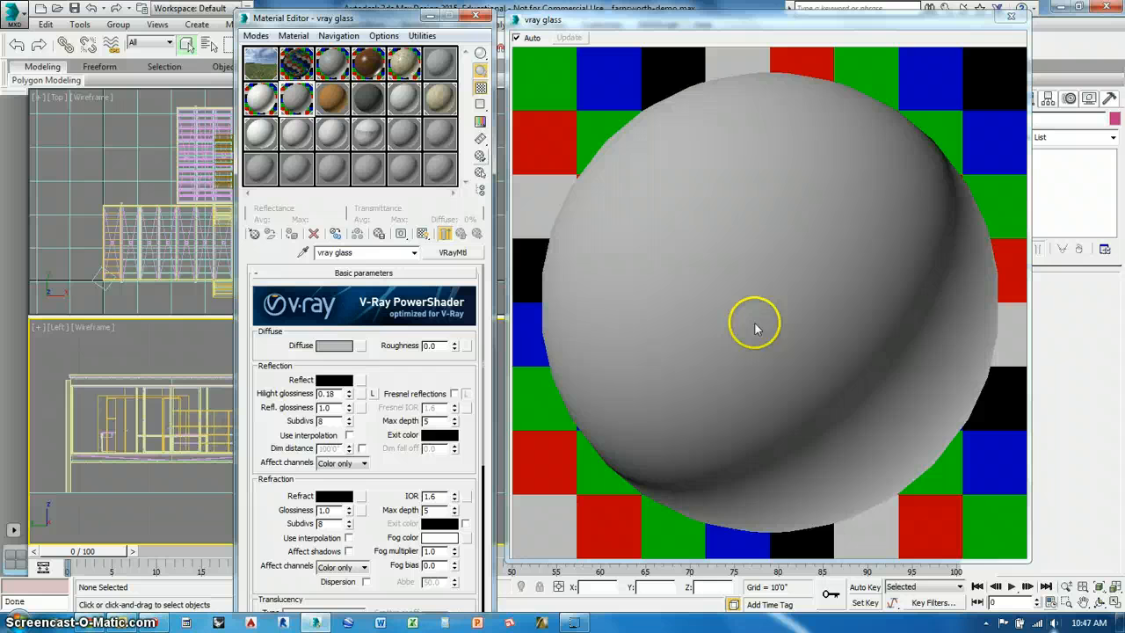
- Assign a Falloff map with default settings to vray glass's reflect slot and return to the parent material
left_click(359, 382)
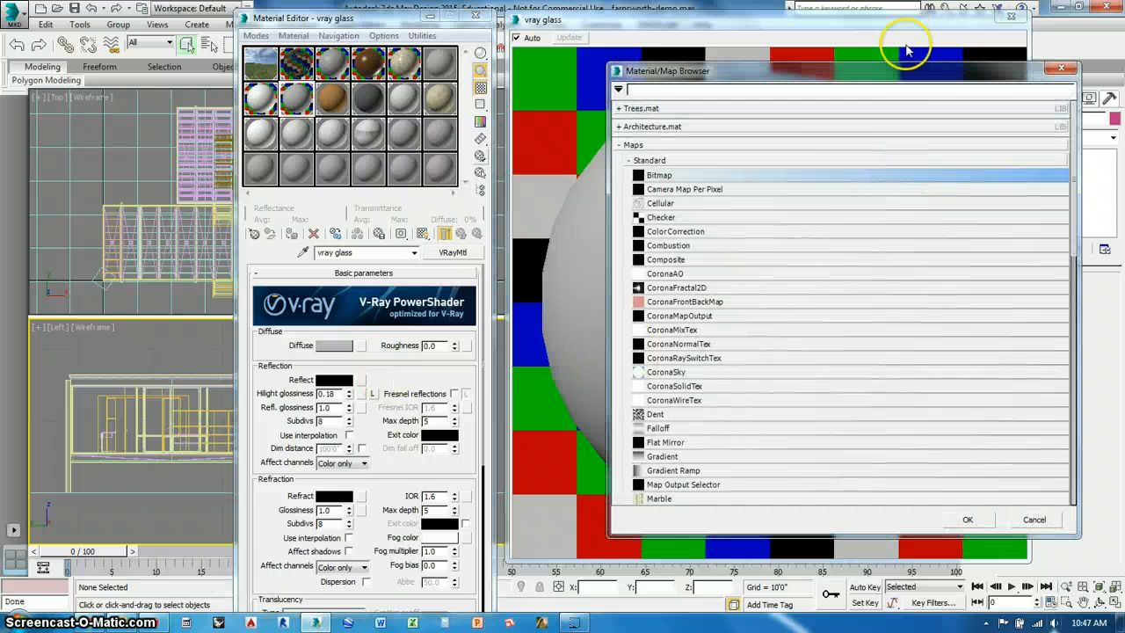
left_click(1061, 70)
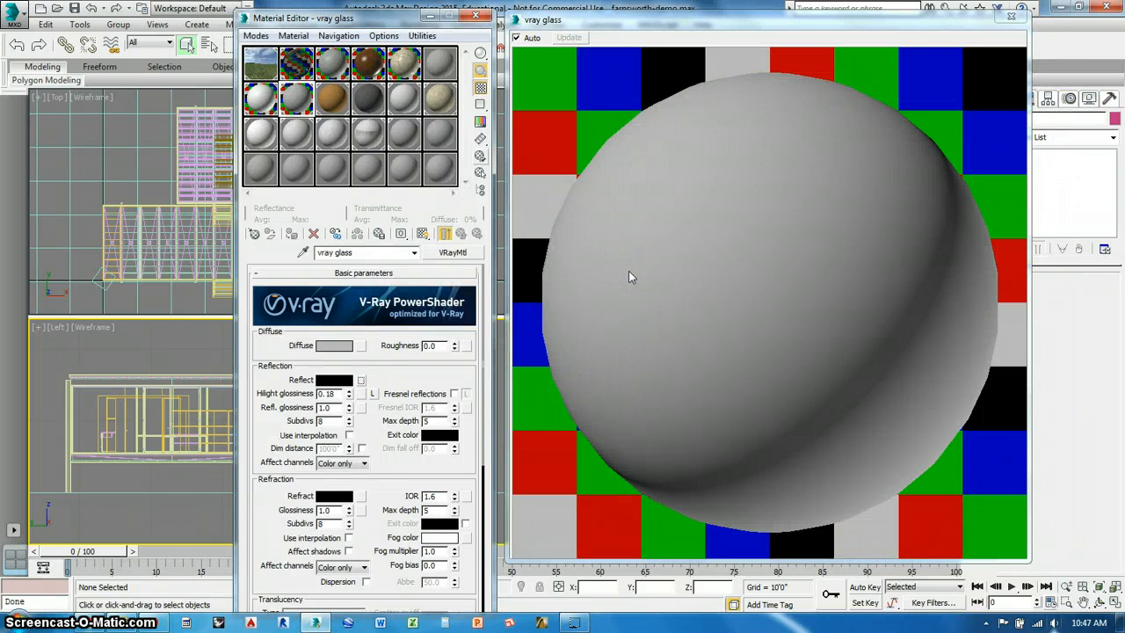
left_click(360, 379)
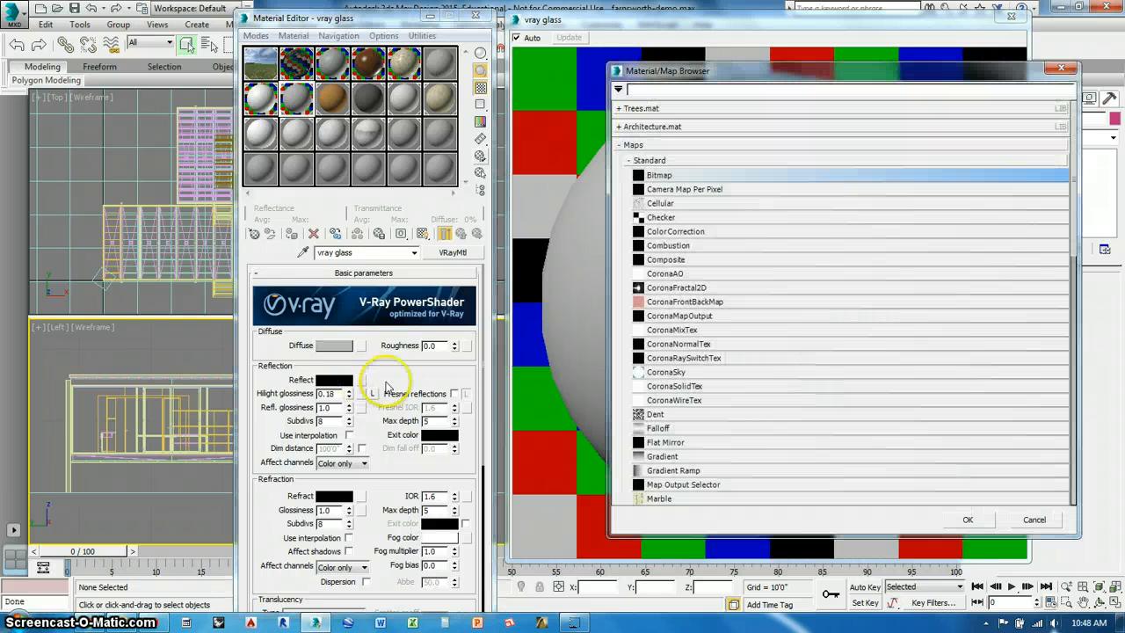
left_click(659, 428)
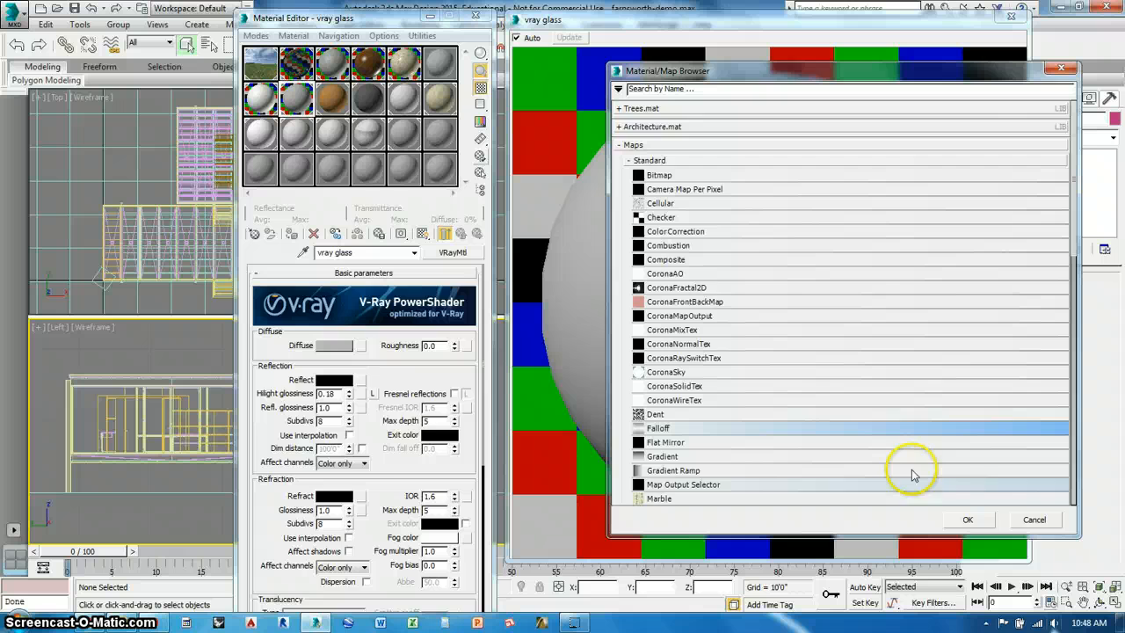
left_click(967, 519)
left_click(463, 233)
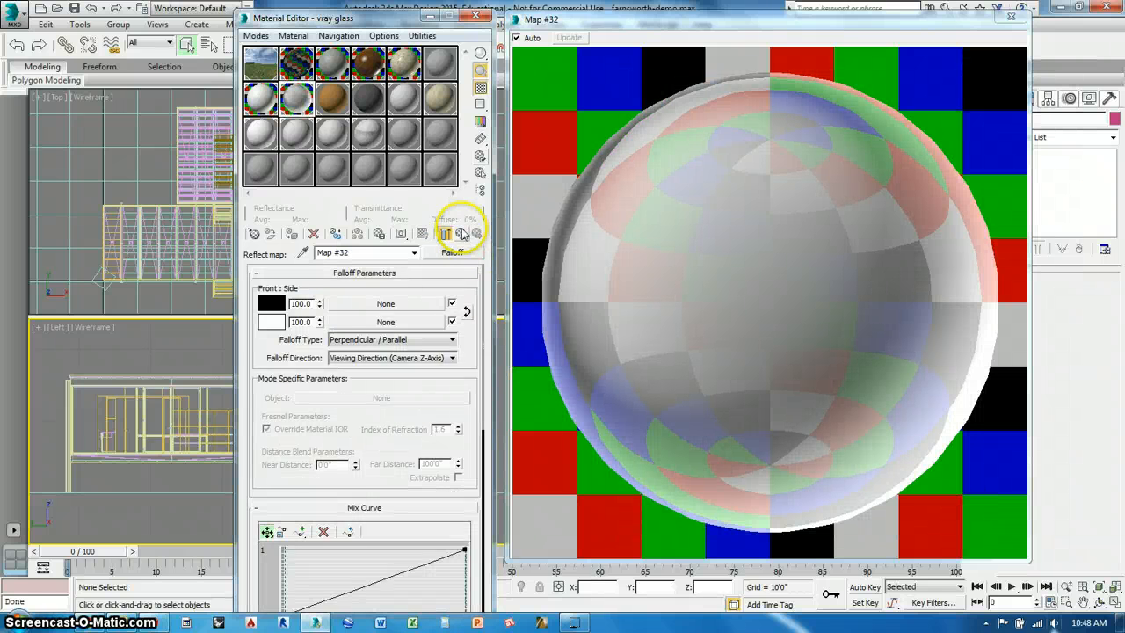
left_click(463, 233)
- Lock the glass's highlight glossiness to its reflection glossiness and enable Fresnel reflections
left_click(373, 394)
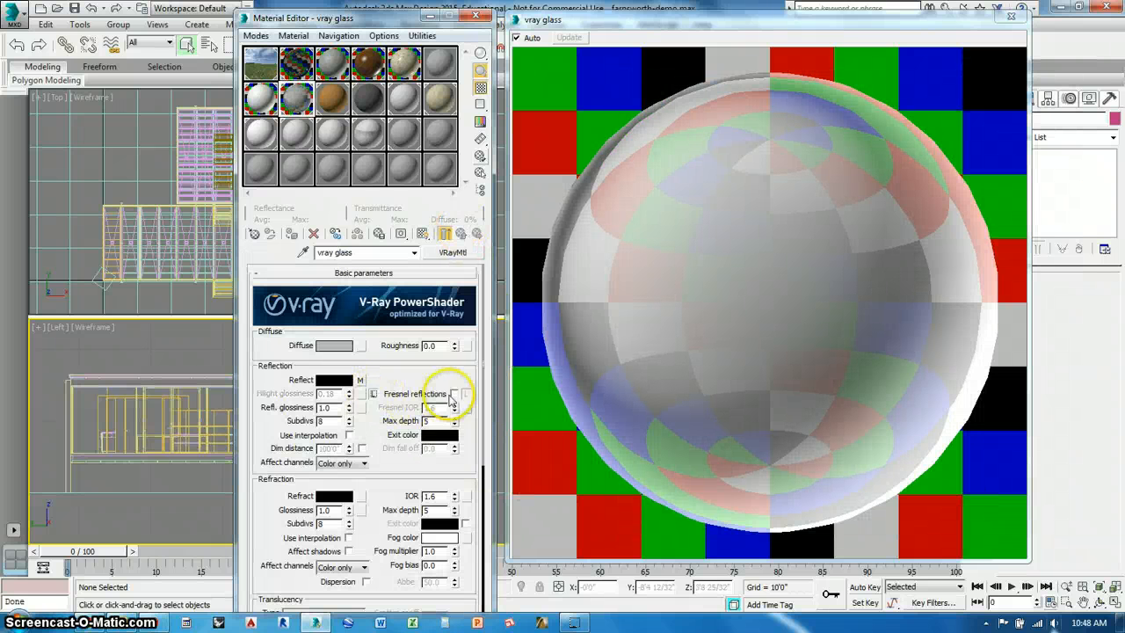
left_click(453, 393)
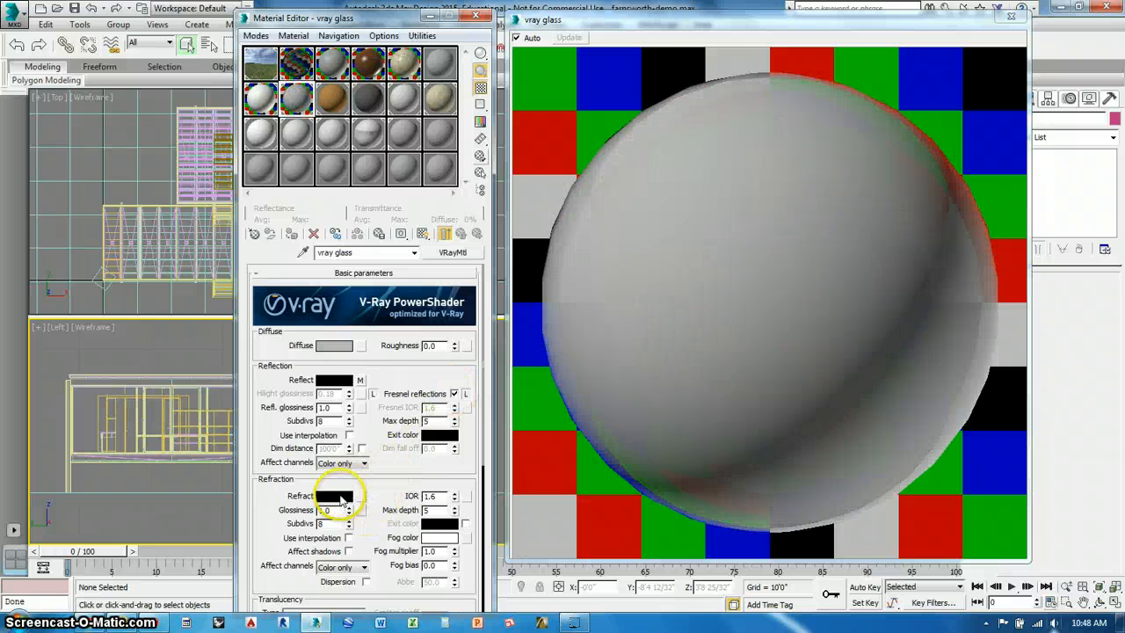
- Make the glass transparent by setting its refraction color to near-white with a value of 248
left_click(340, 497)
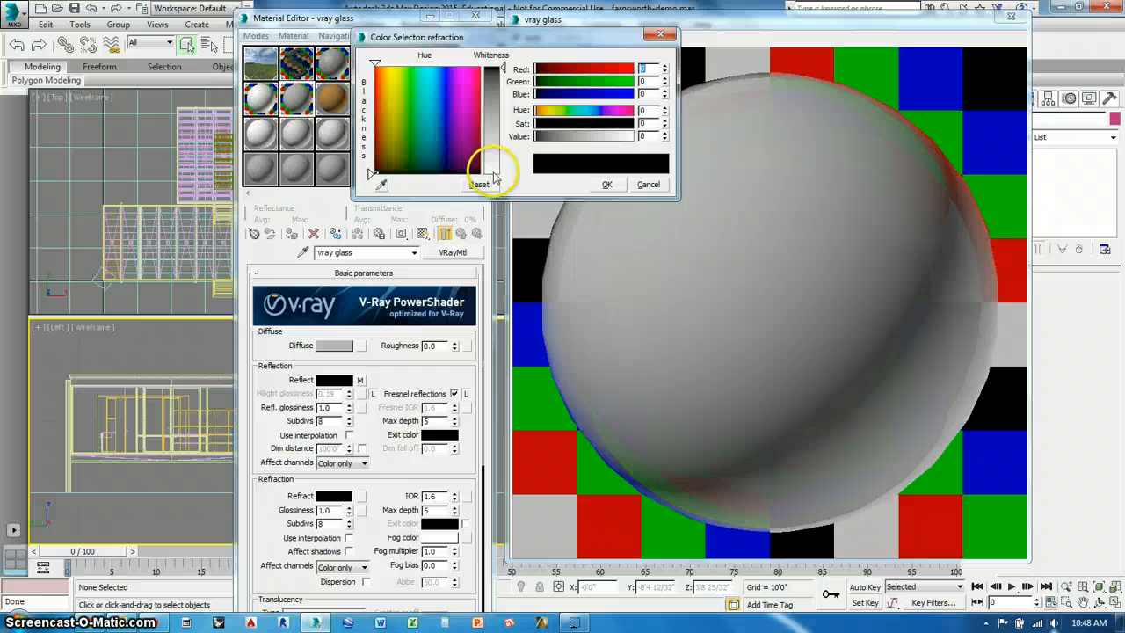
left_click(493, 173)
left_click(493, 176)
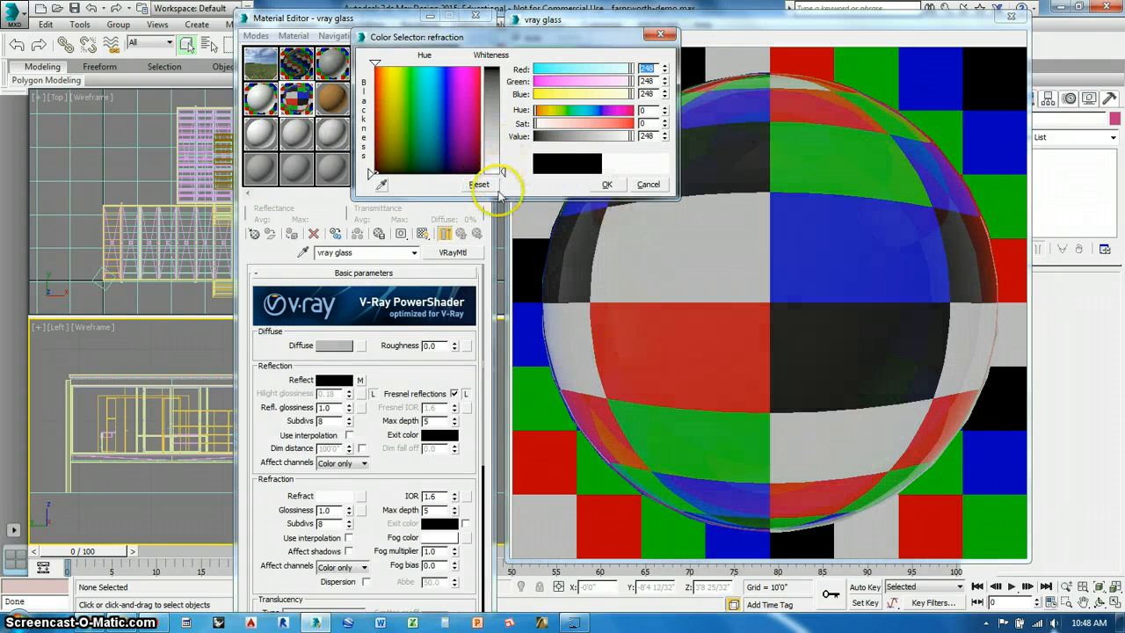
left_click(606, 184)
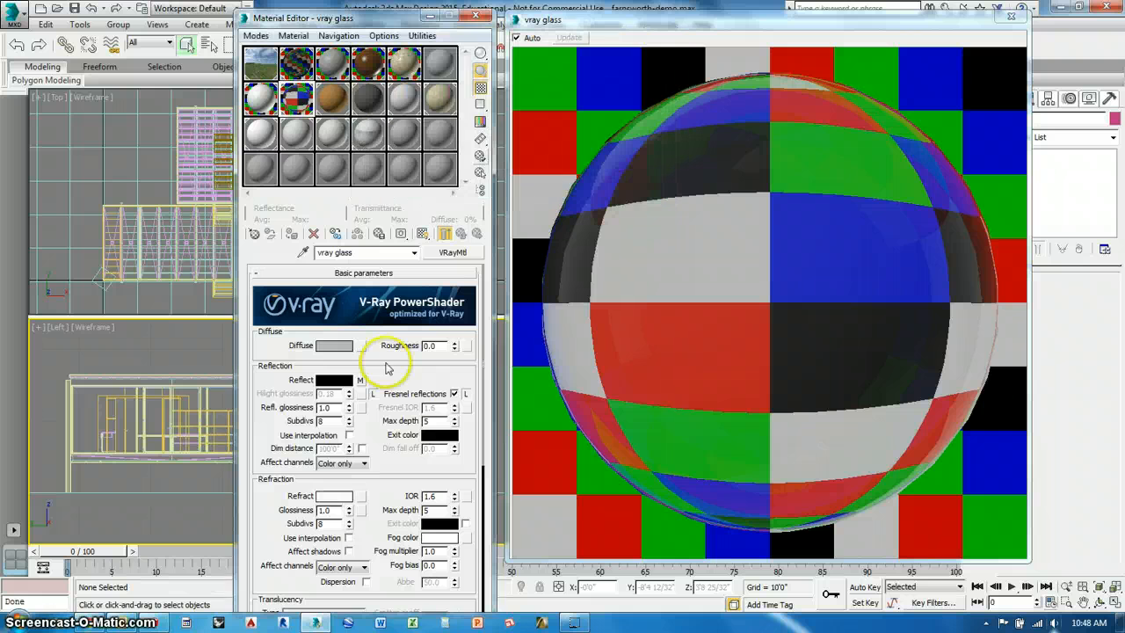
- Tint the glass's diffuse color a very pale green of about RGB 221, 251, 235
left_click(339, 345)
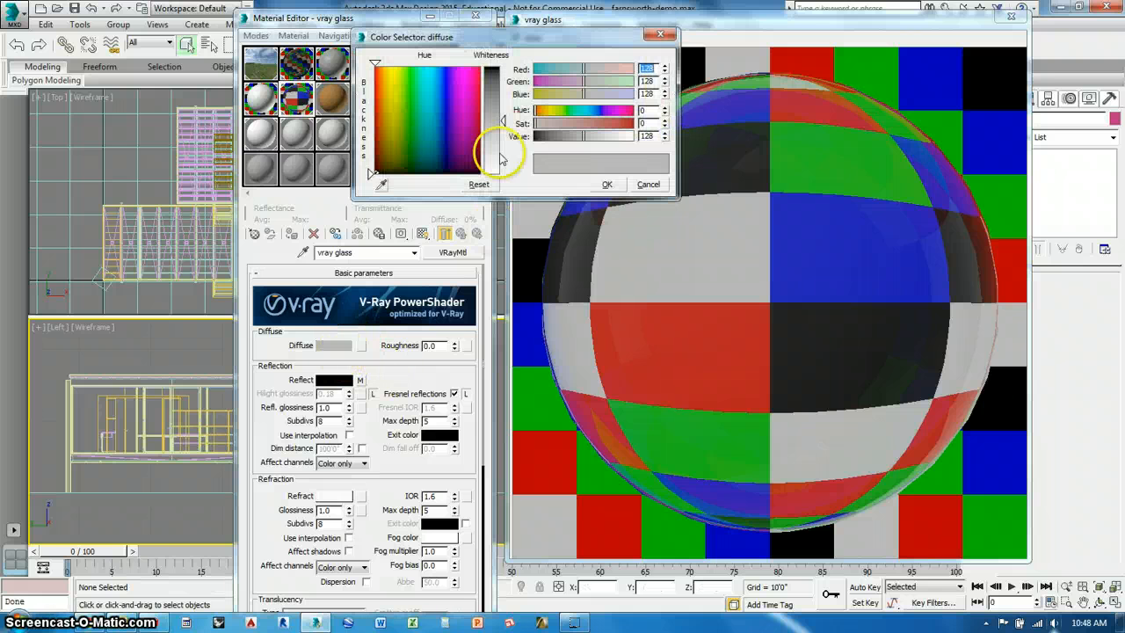
left_click(418, 81)
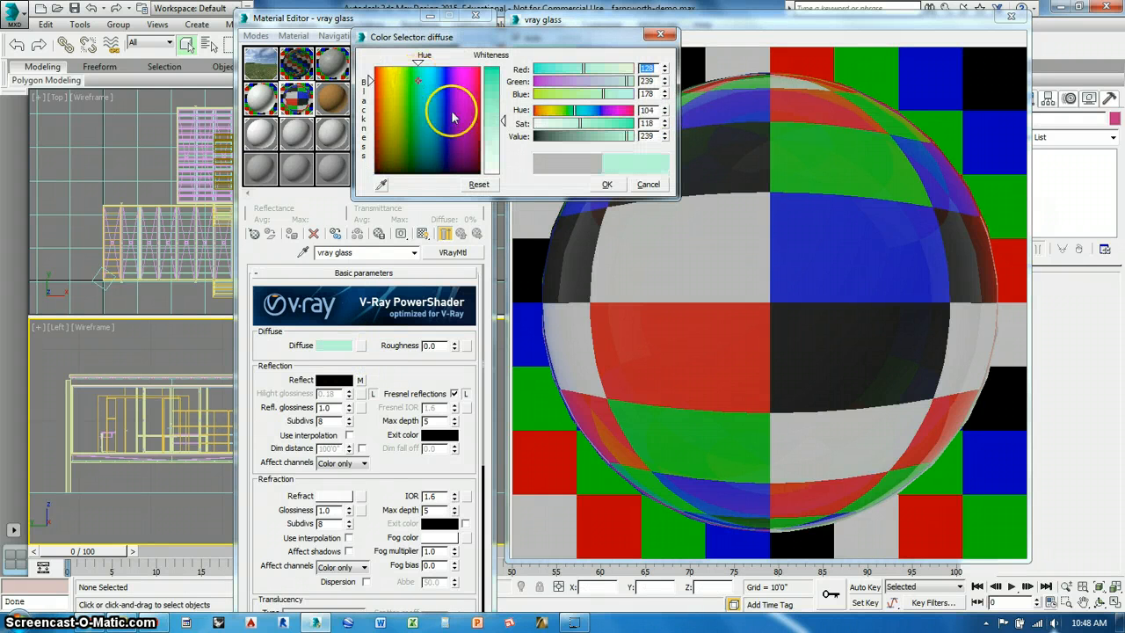
left_click(496, 155)
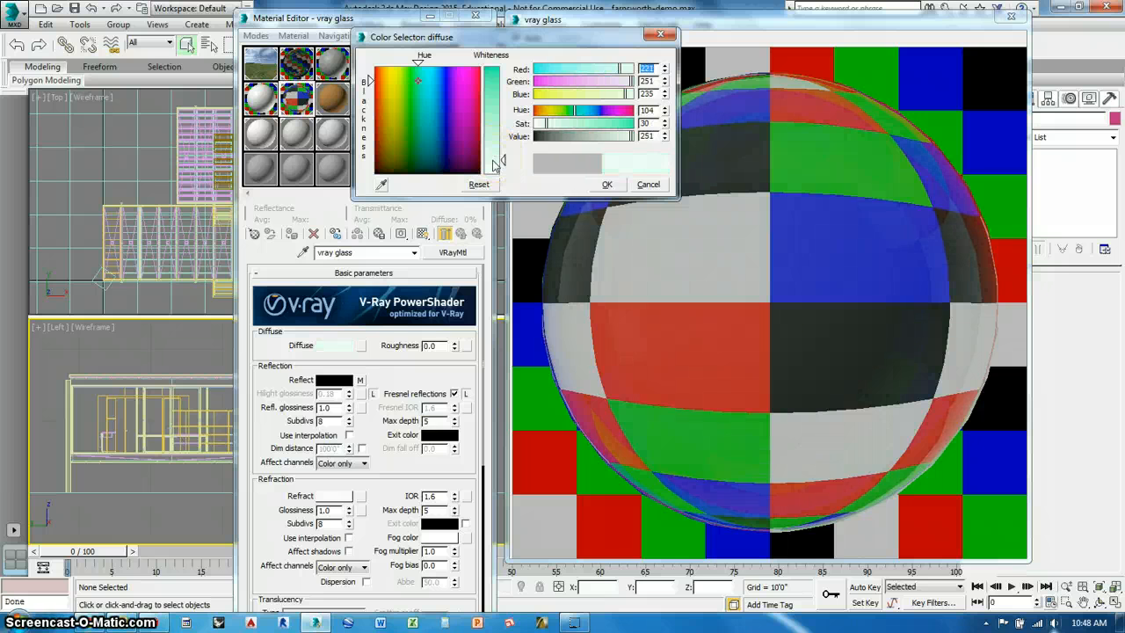
left_click(606, 185)
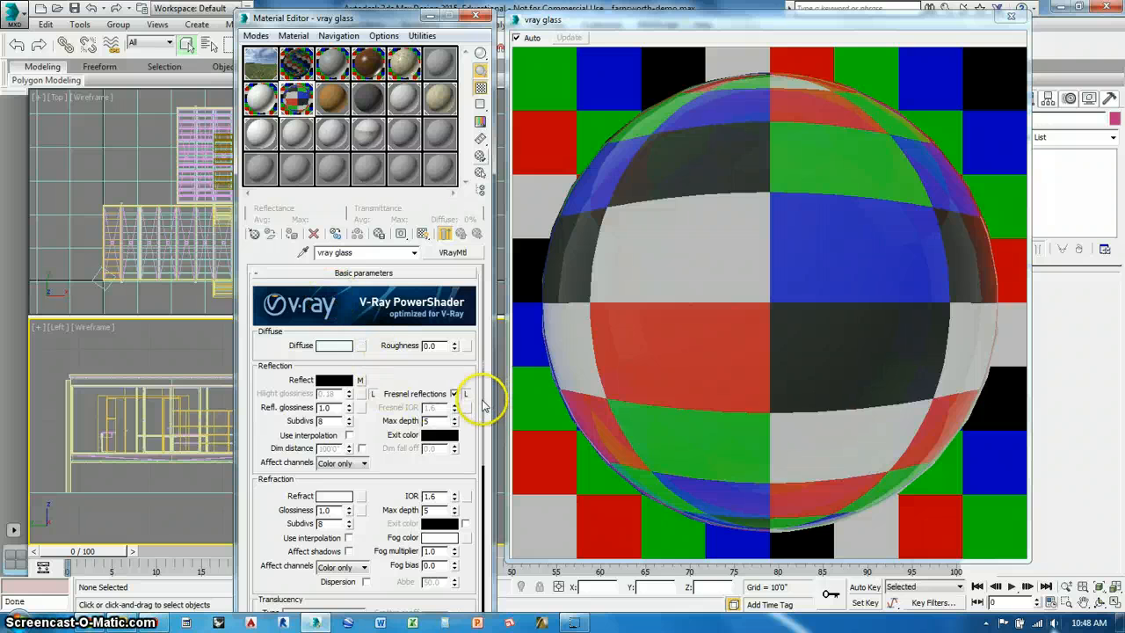
scroll(483, 413, "down", 3)
scroll(477, 448, "up", 3)
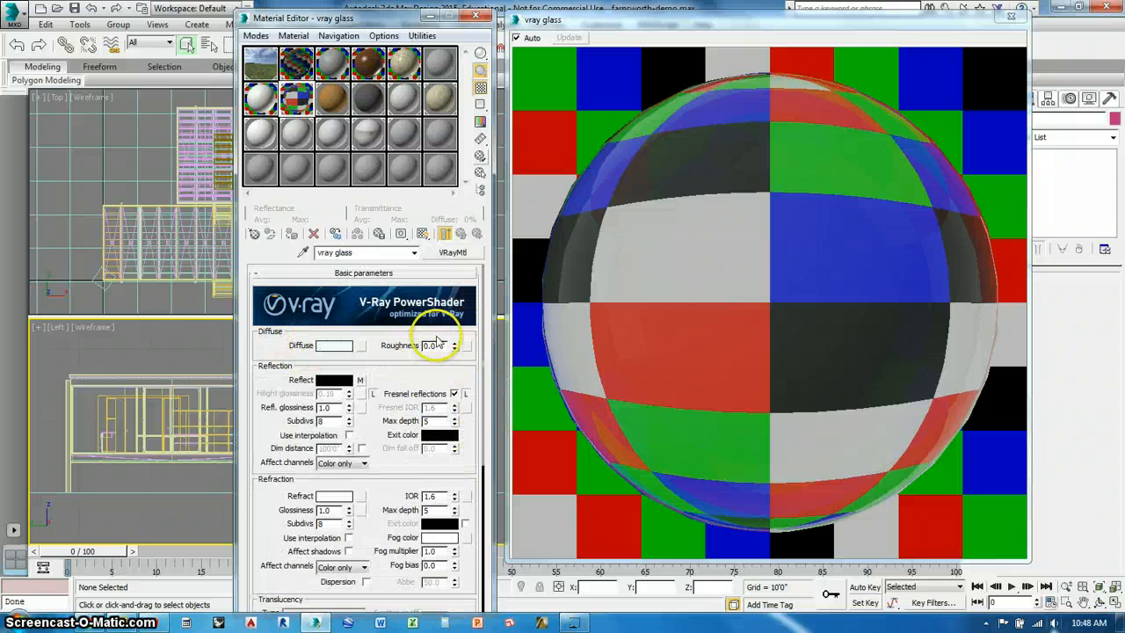
scroll(488, 387, "down", 3)
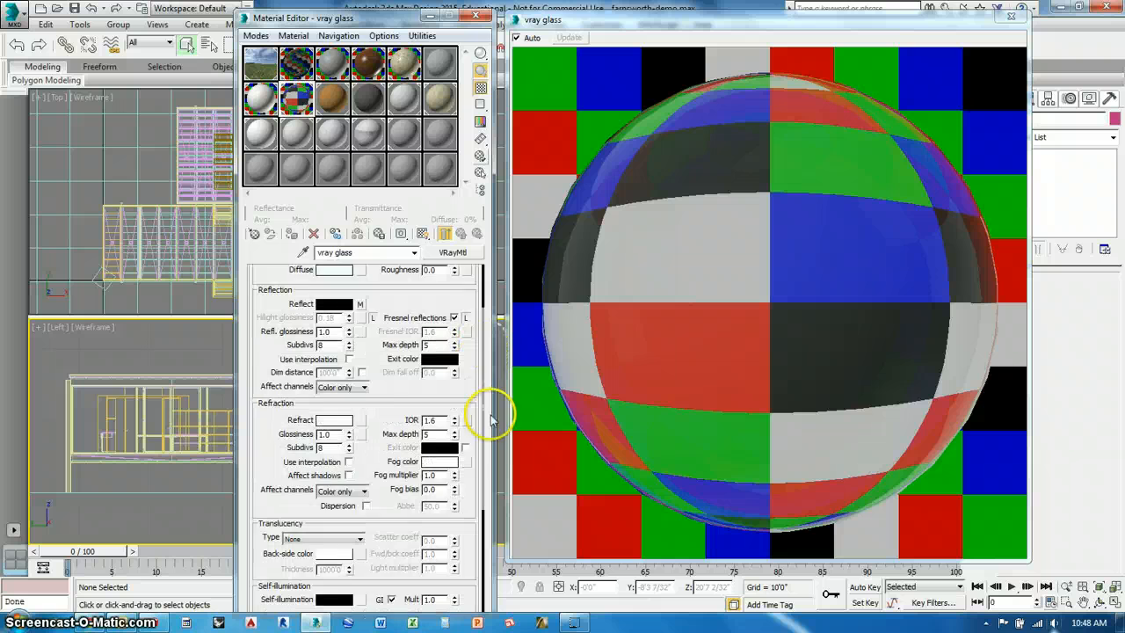
- Close the glass preview and show vray lightven in a magnified preview with the checkered background enabled
scroll(484, 290, "up", 3)
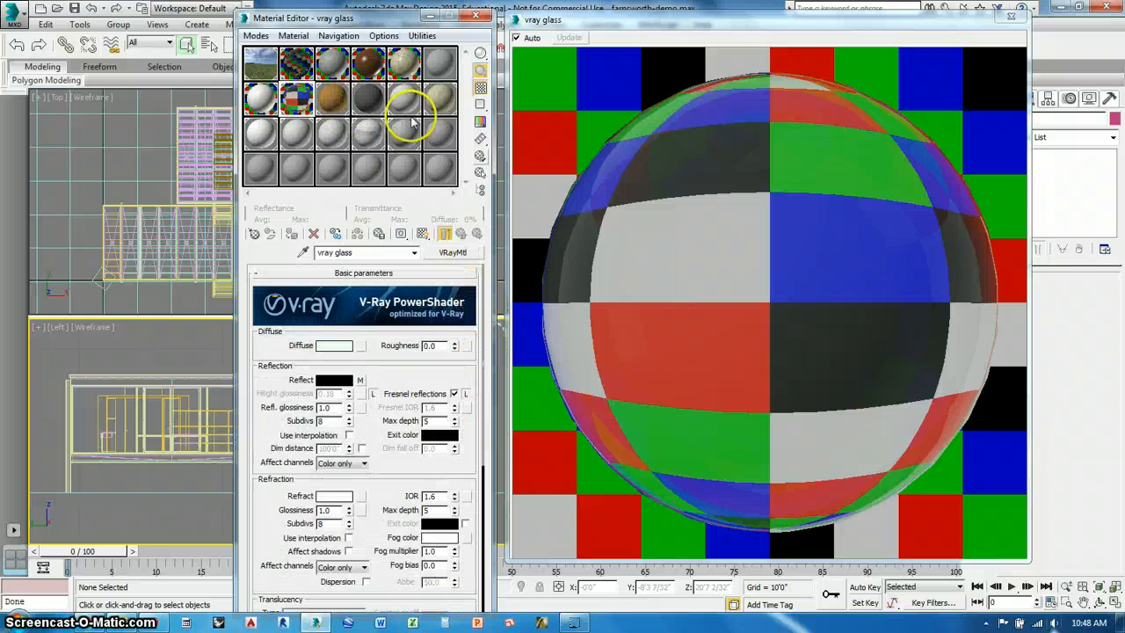
left_click(1012, 16)
double_click(332, 97)
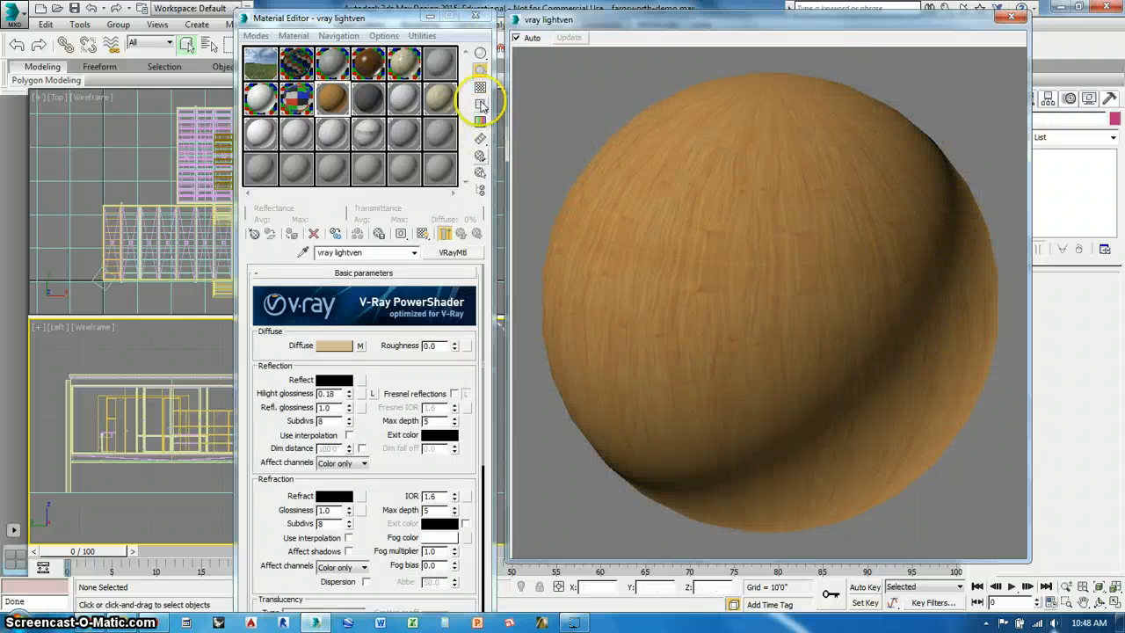
left_click(479, 87)
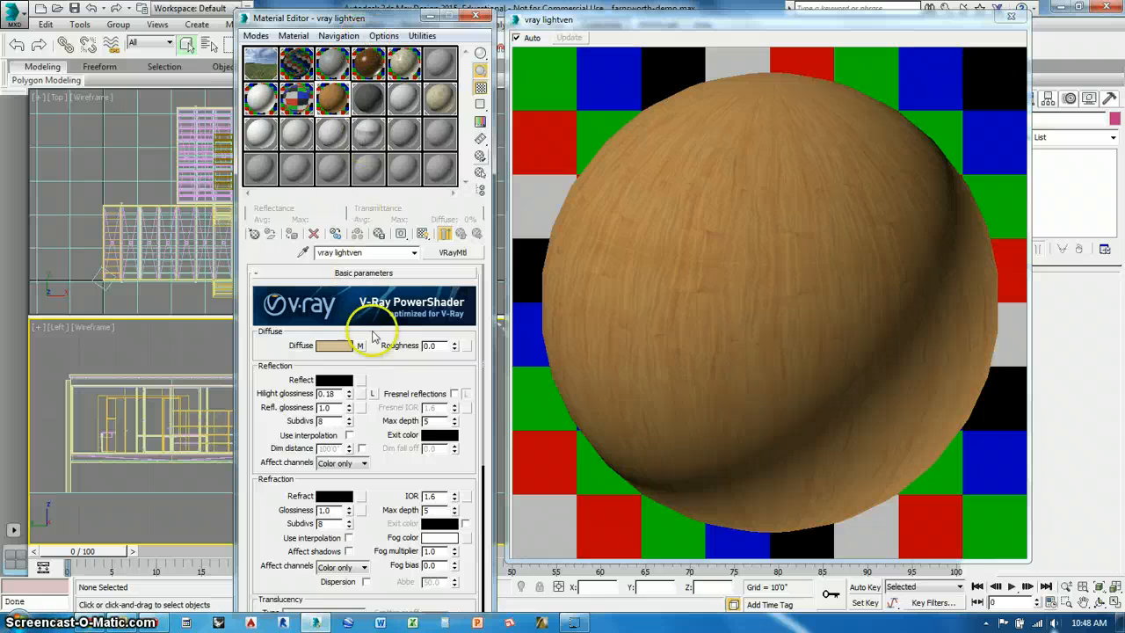
- Instance vray lightven's diffuse map into its reflect slot and open that reflect map's settings
left_click_drag(370, 70, 364, 387)
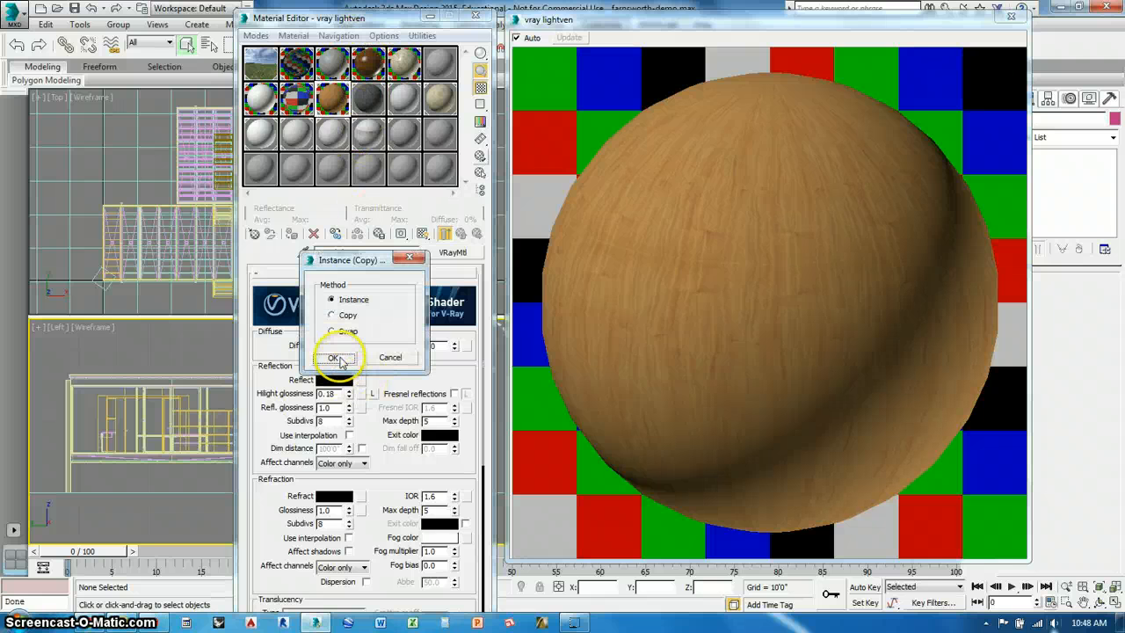
left_click(337, 355)
left_click(361, 380)
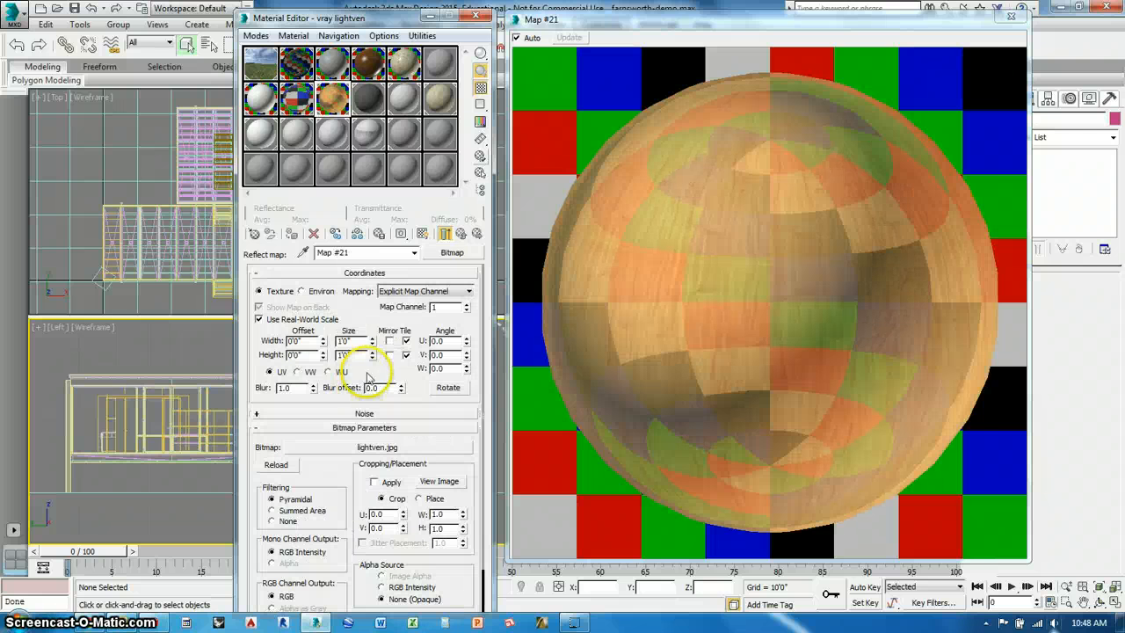
- Wrap the reflect map in a Color Correction map, keeping the bitmap as sub-map, and set its channels to Monochrome
left_click(452, 253)
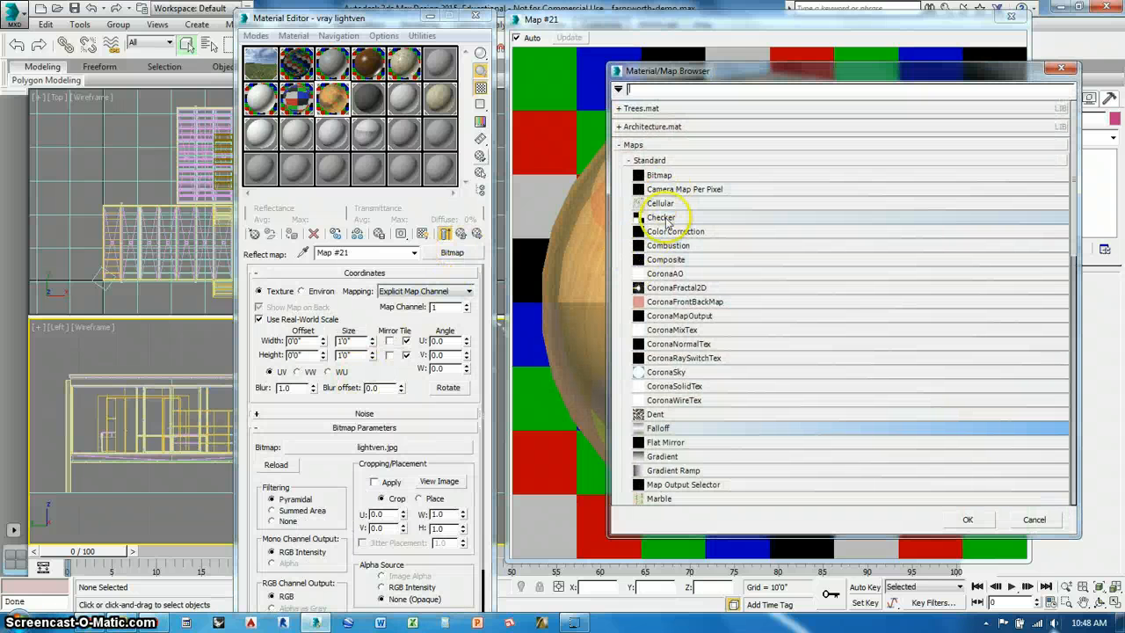
left_click(703, 231)
left_click(968, 519)
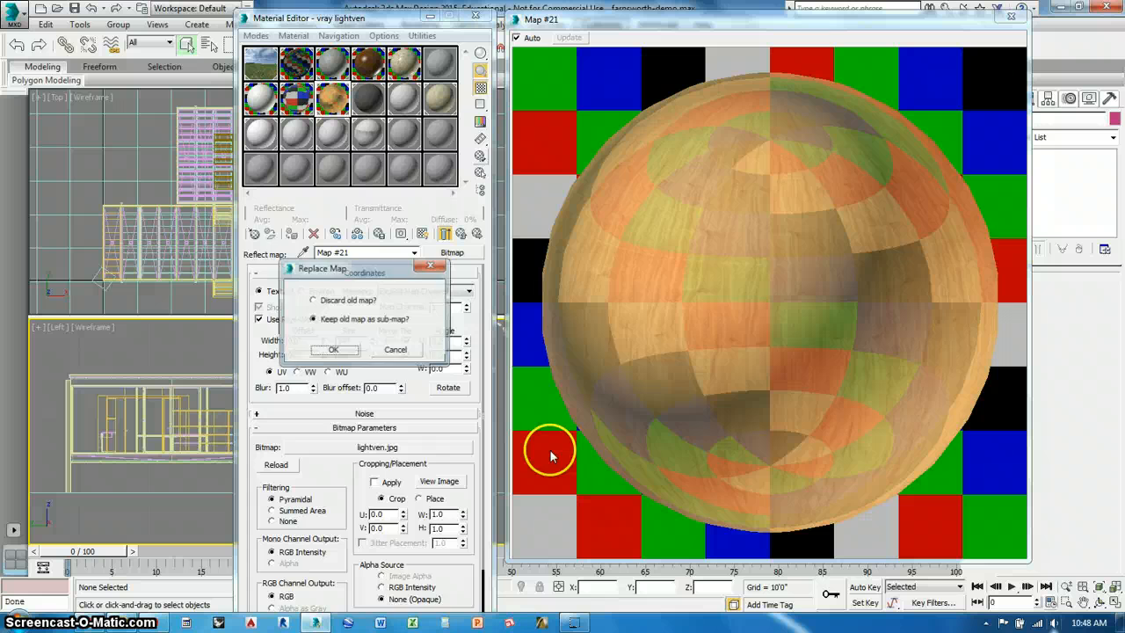
left_click(333, 349)
left_click(260, 338)
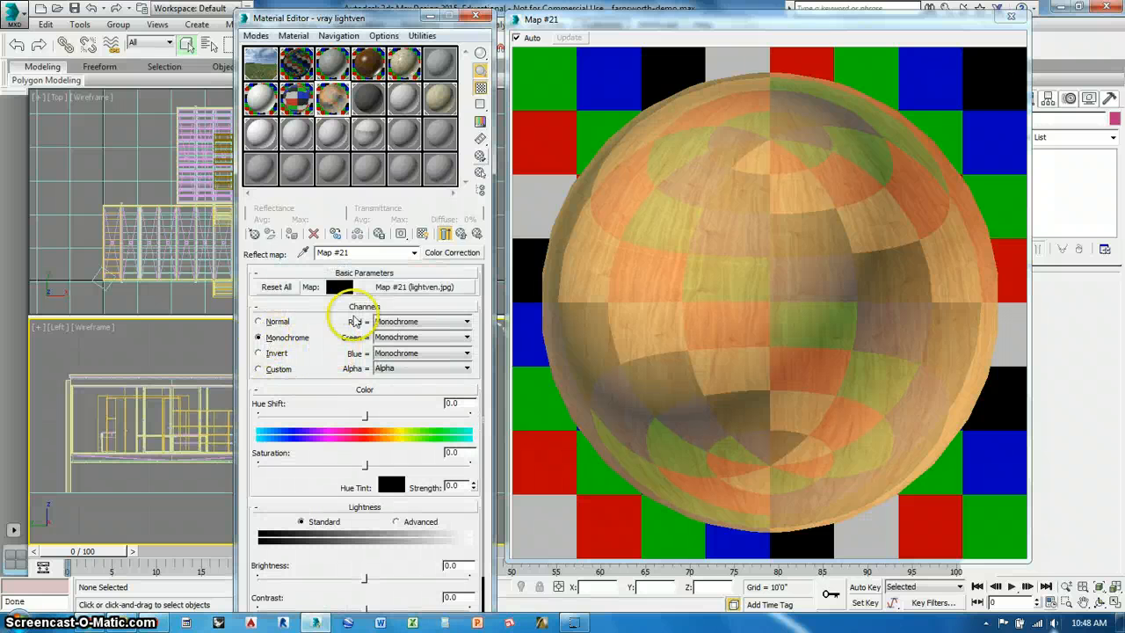
- Return to the vray lightven material, lock its highlight glossiness to reflection glossiness and enable Fresnel reflections
left_click(461, 234)
left_click(373, 394)
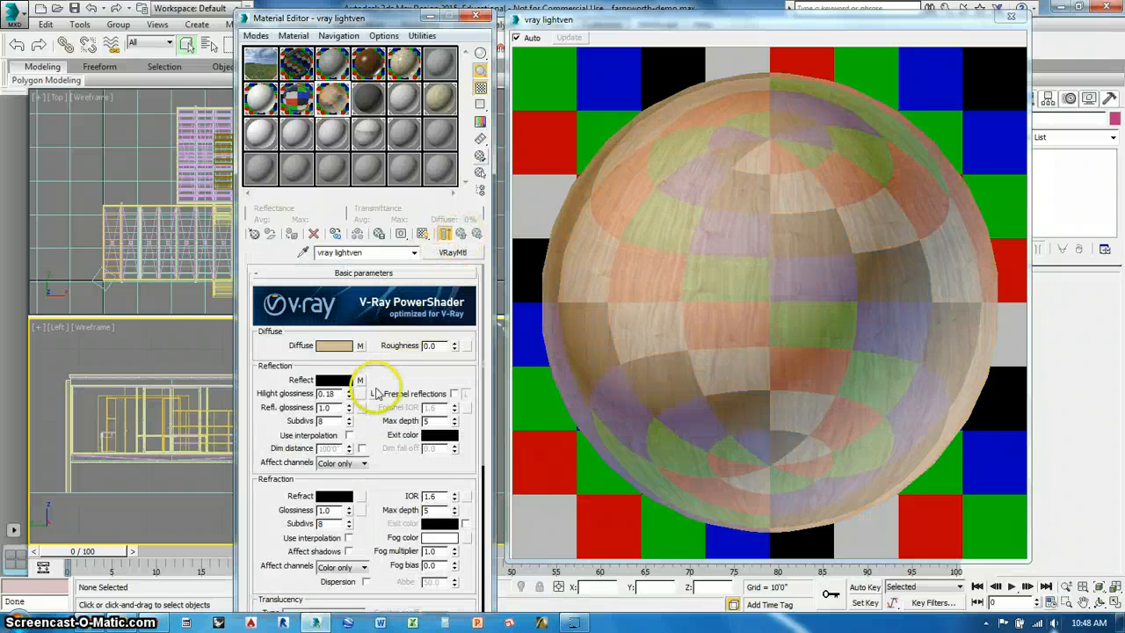
left_click(454, 394)
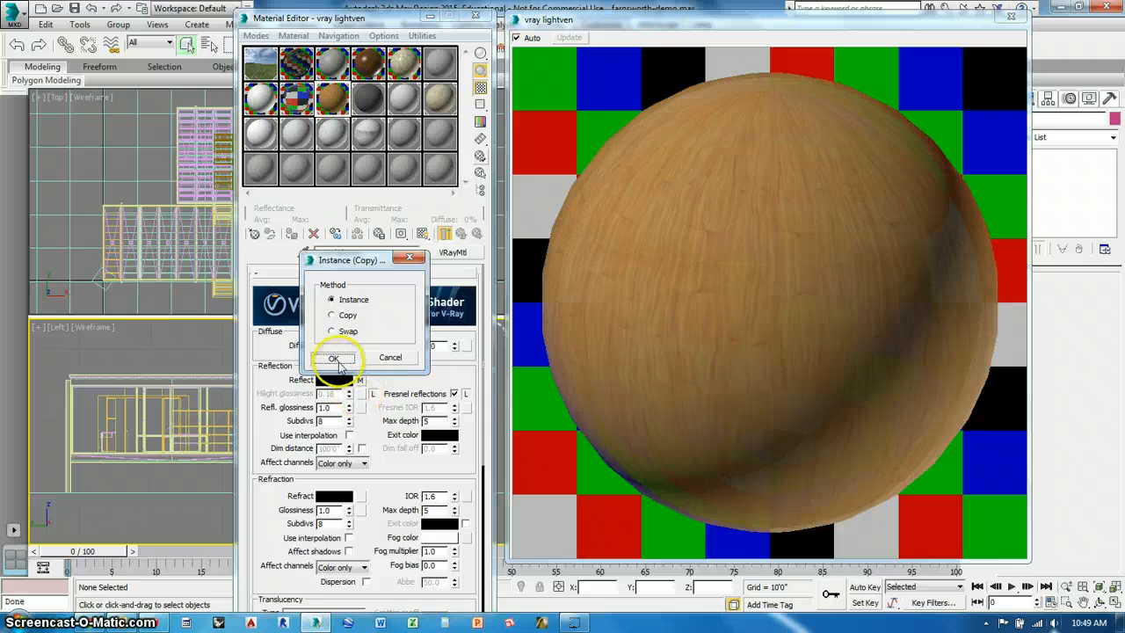
- Instance the Color Correction map into vray lightven's reflection glossiness and bump slots, with a bump amount of 5
left_click(333, 356)
scroll(482, 341, "down", 15)
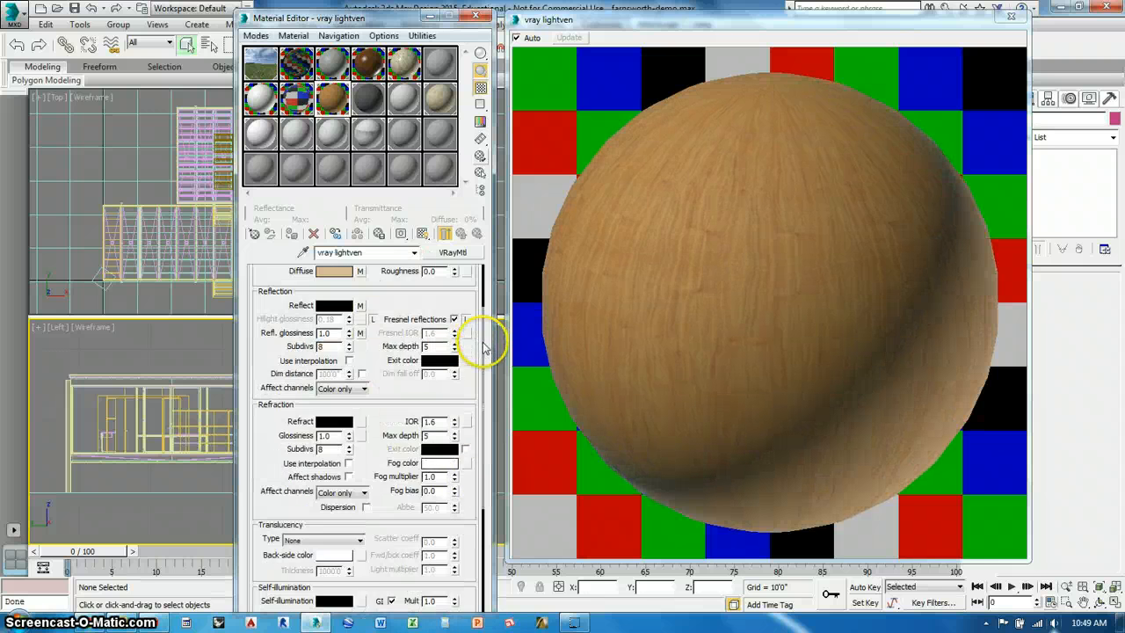
left_click(415, 564)
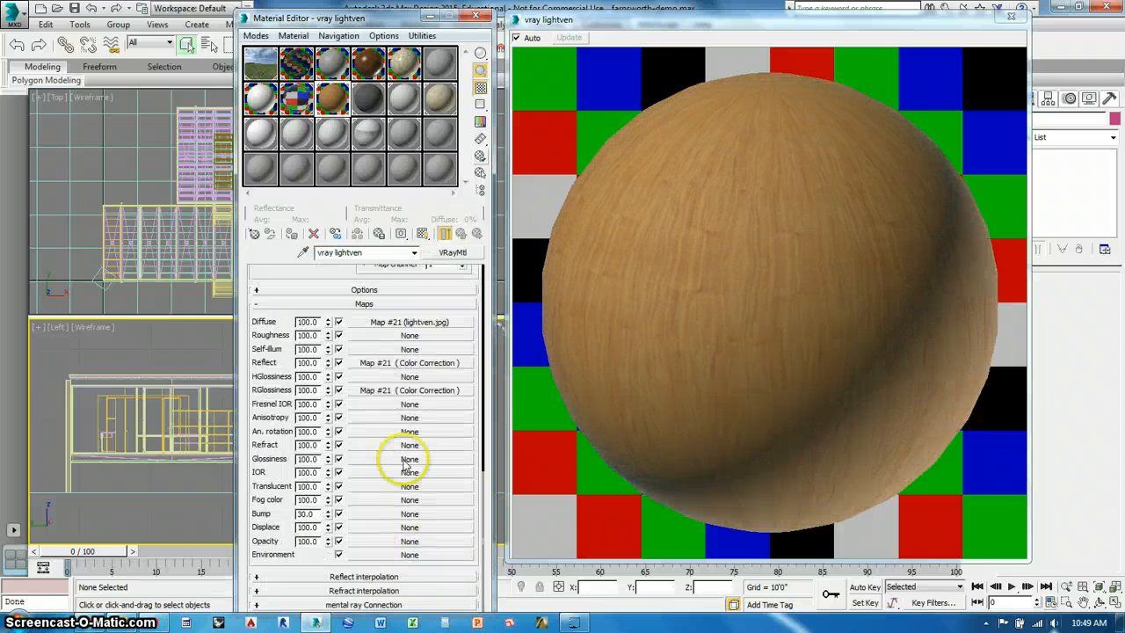
left_click_drag(387, 393, 372, 514)
key("Return")
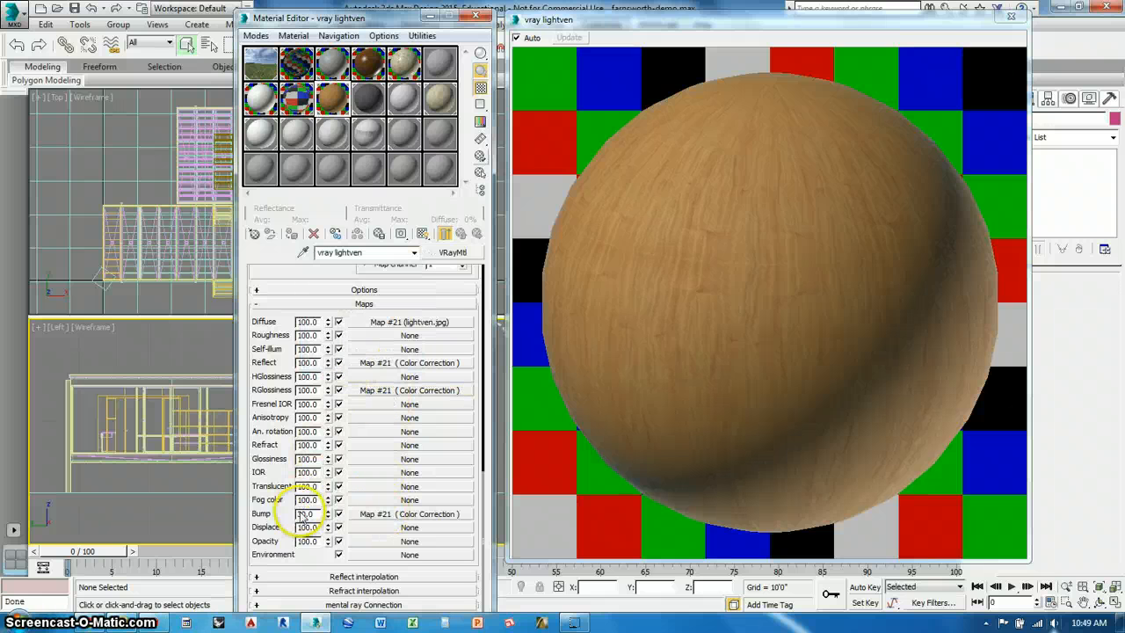
left_click(299, 515)
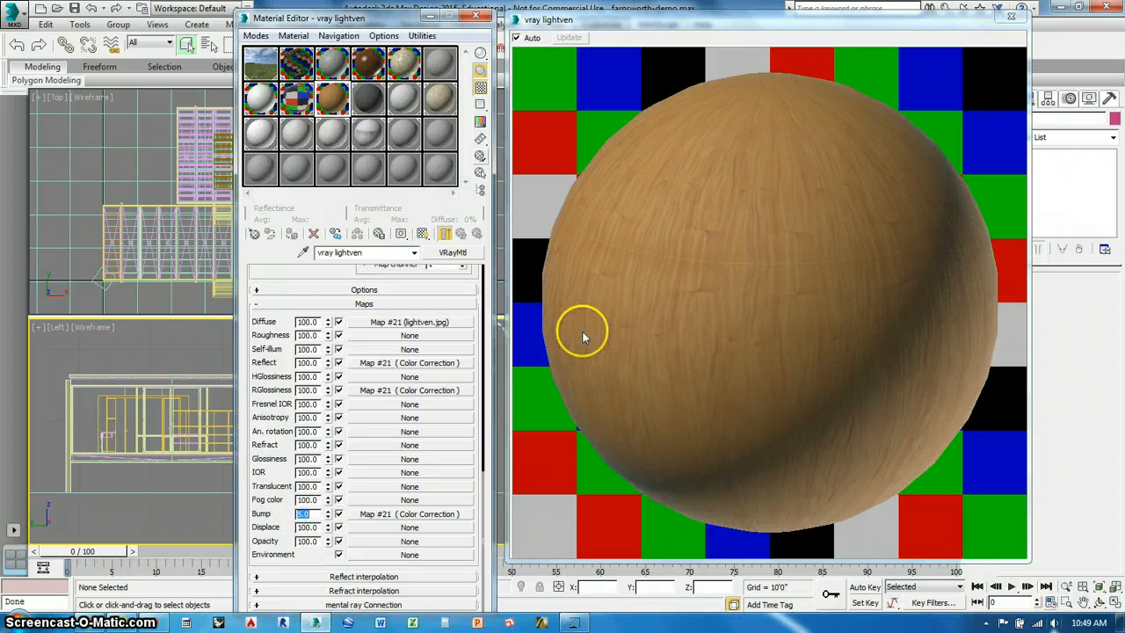
- Adjust the lightness of the reflect slot's Color Correction map to a brightness of about 48.8 and contrast of about 32.2
left_click(435, 362)
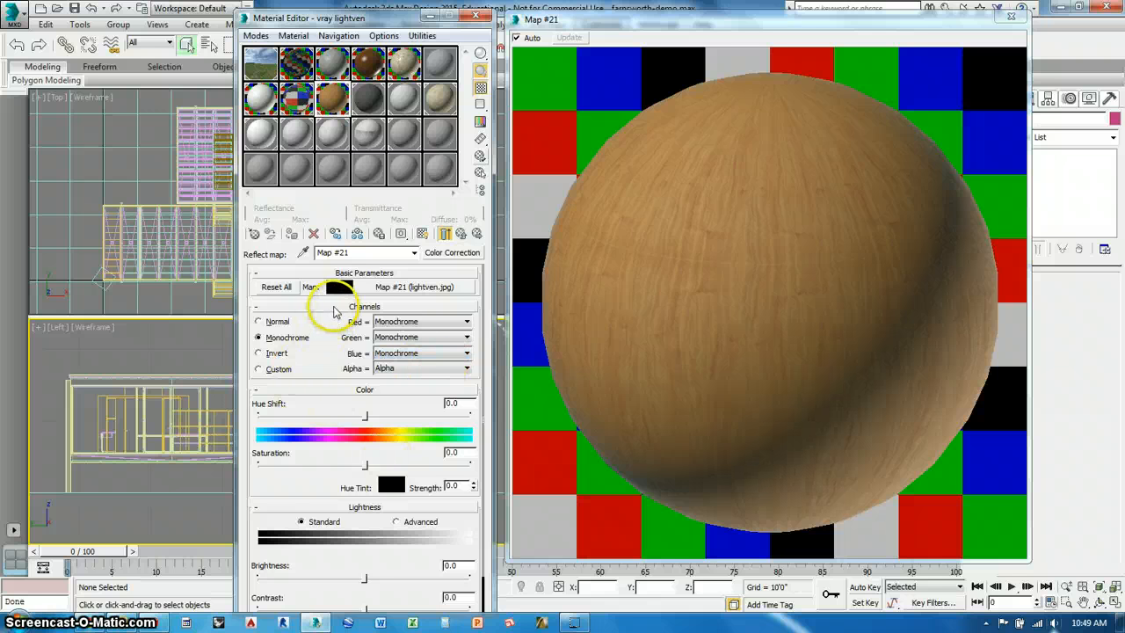
left_click(328, 307)
left_click(330, 321)
left_click_drag(364, 405, 391, 405)
left_click(402, 437)
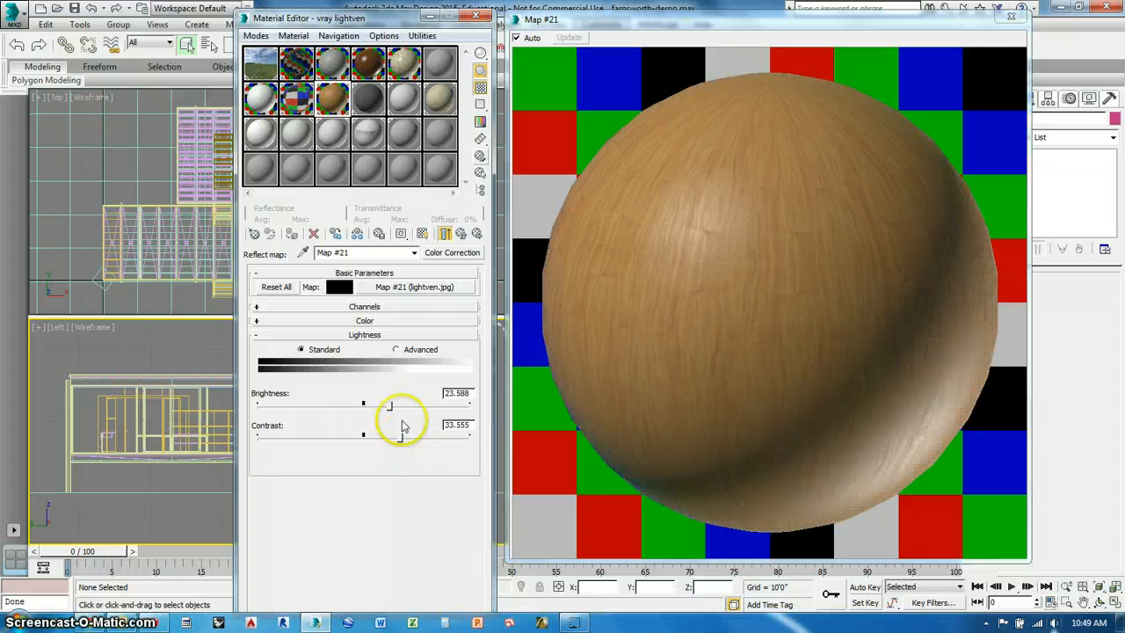
left_click(398, 406)
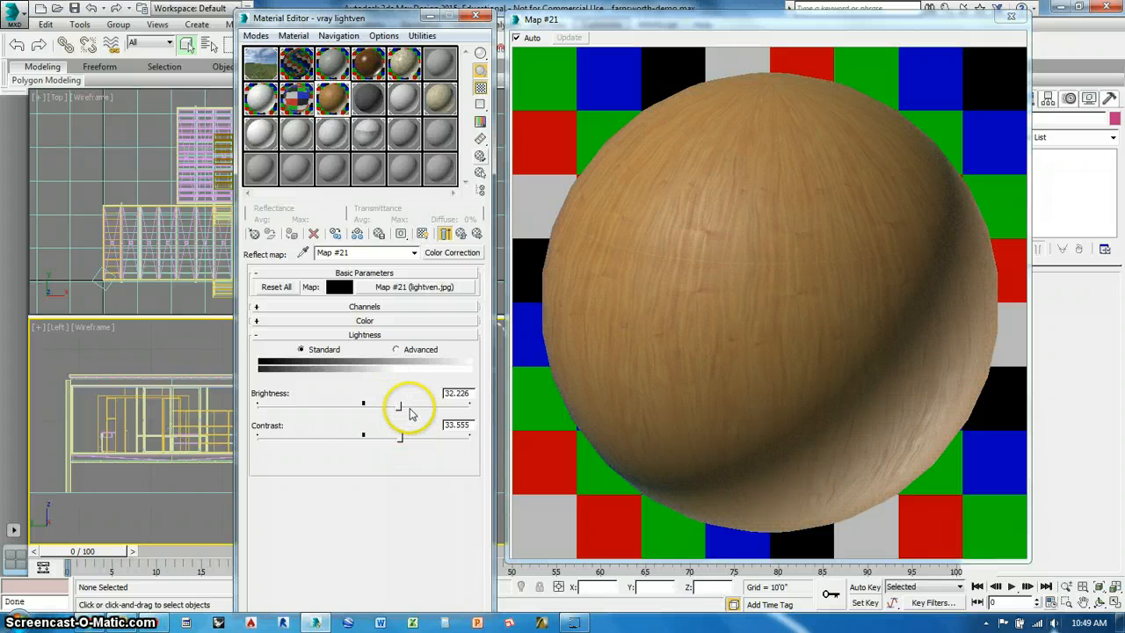
left_click(410, 407)
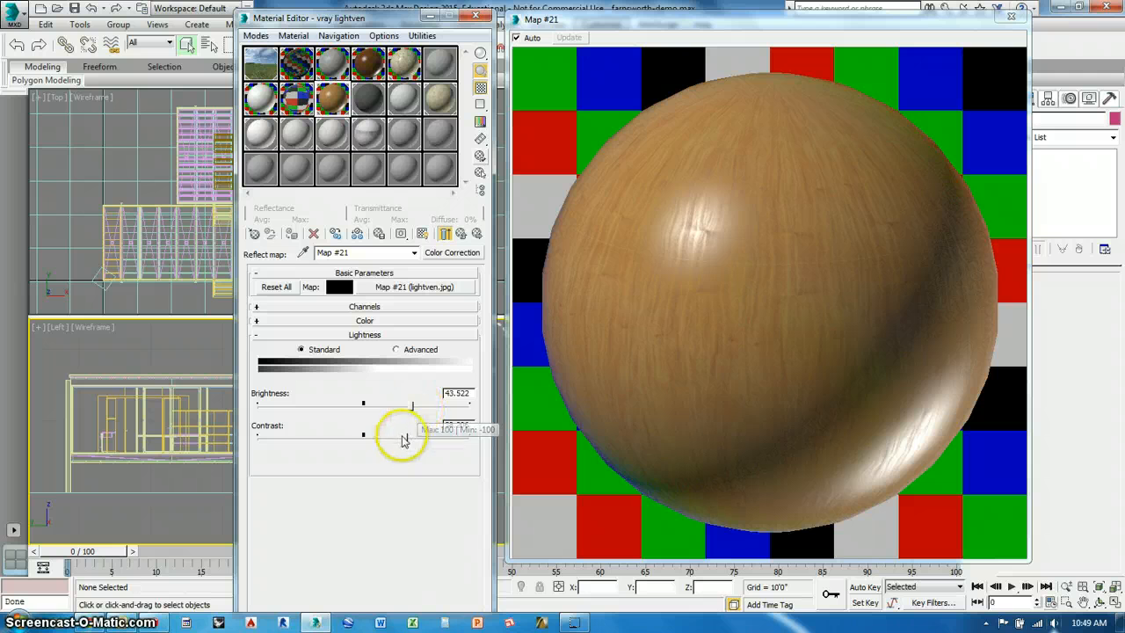
left_click_drag(405, 439, 398, 439)
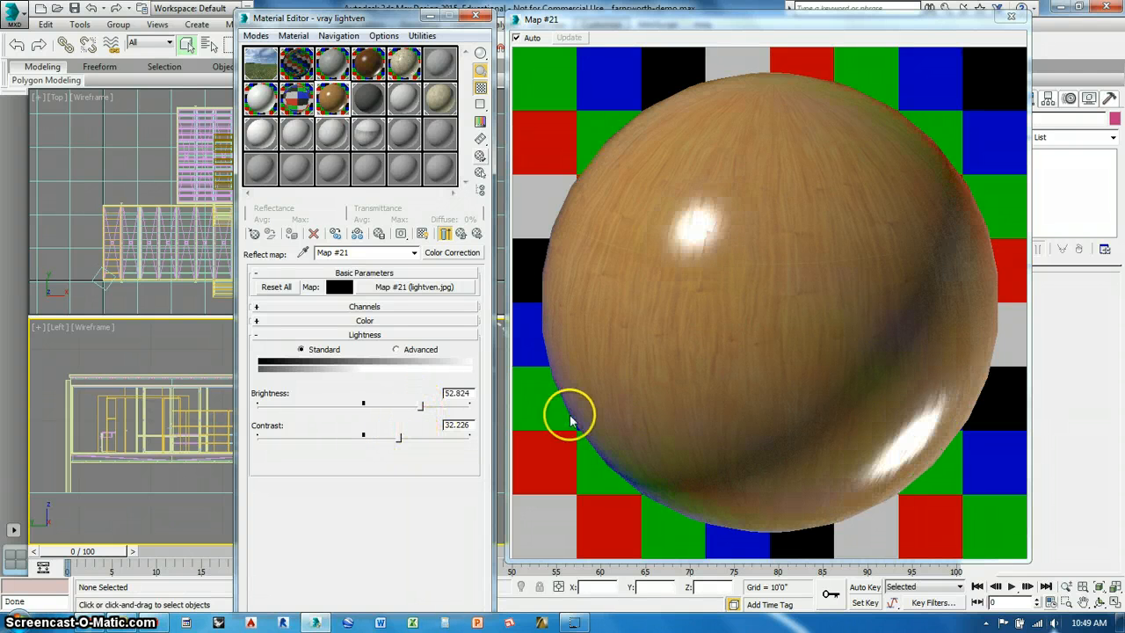
left_click_drag(424, 410, 416, 406)
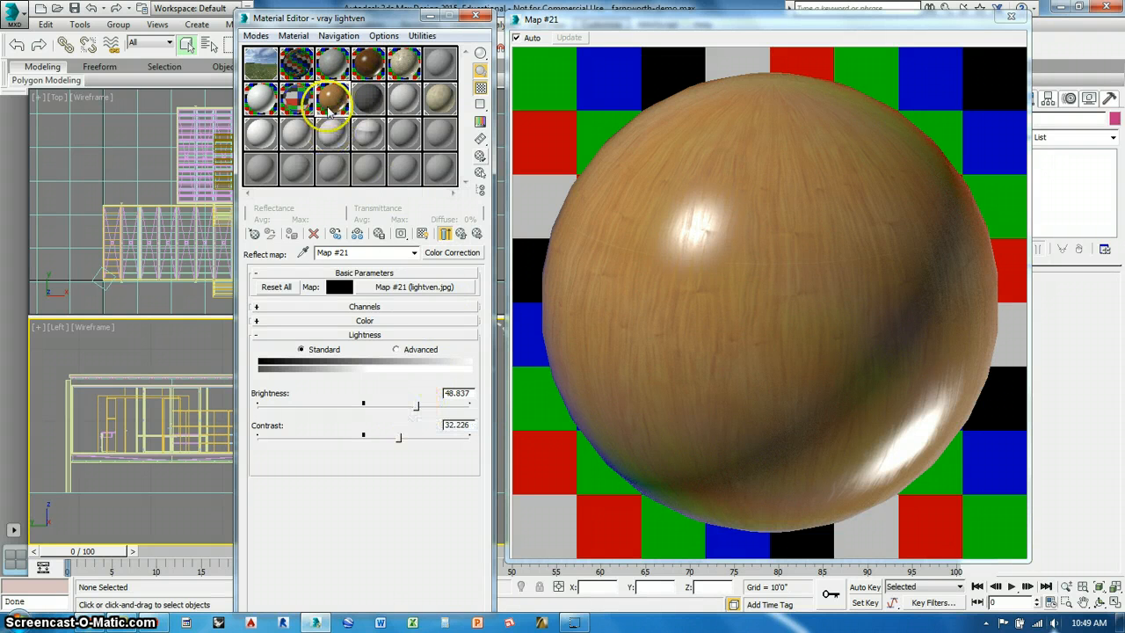
- Compare vray lightven with a vray darkvene preview and fine-tune its Color Correction to brightness about 46.2 and contrast about 28.2
double_click(369, 75)
left_click_drag(932, 12, 163, 42)
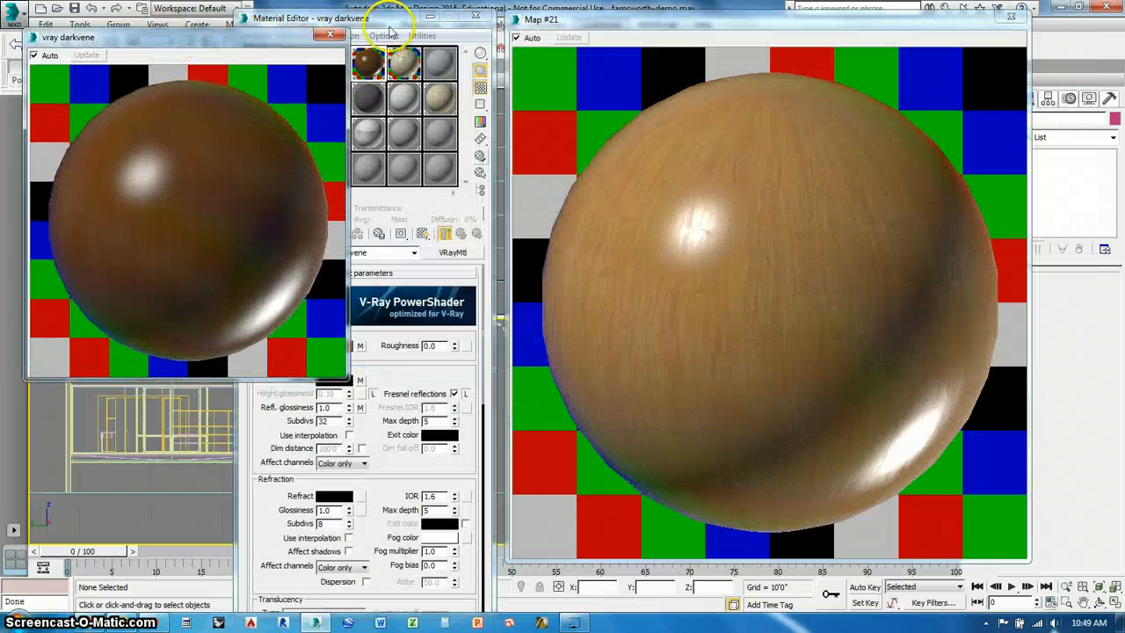
left_click_drag(391, 26, 431, 22)
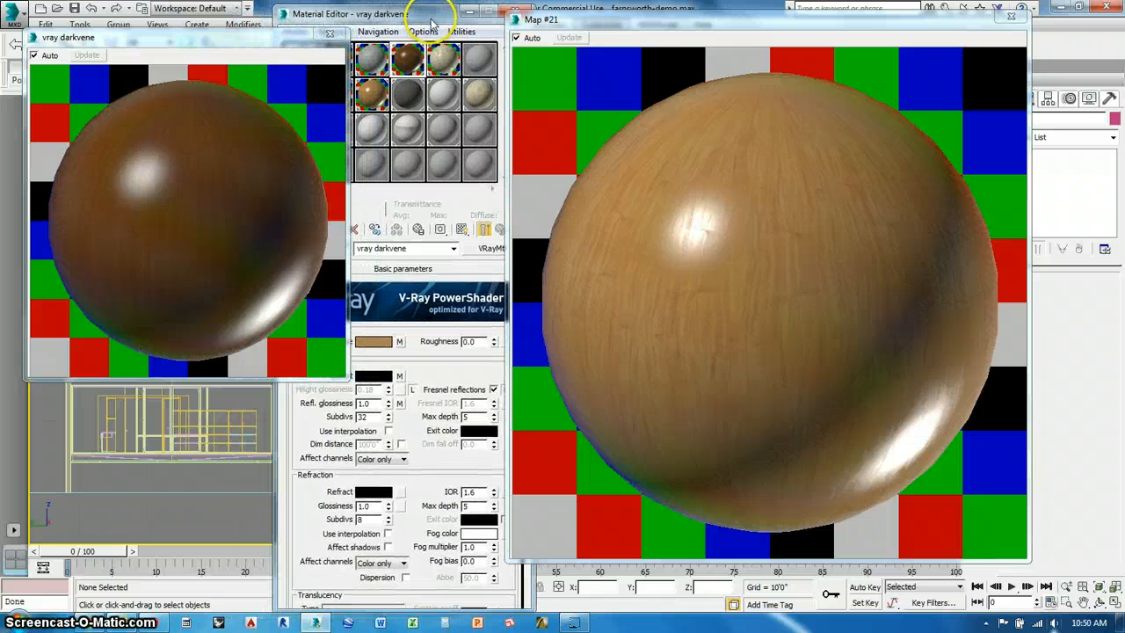
left_click(378, 95)
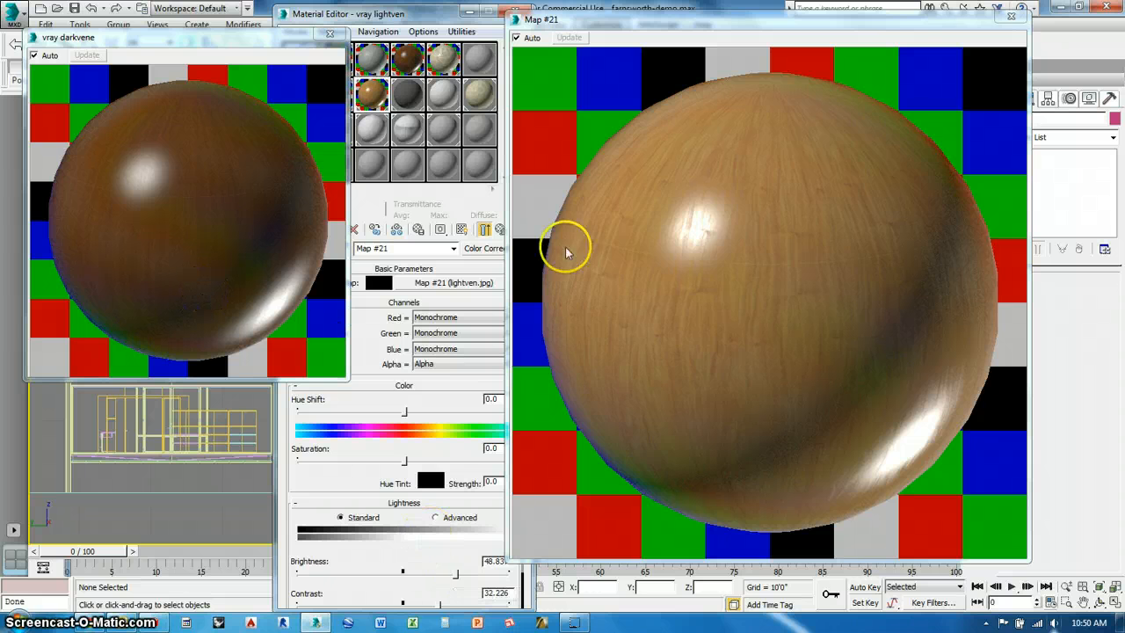
left_click(442, 605)
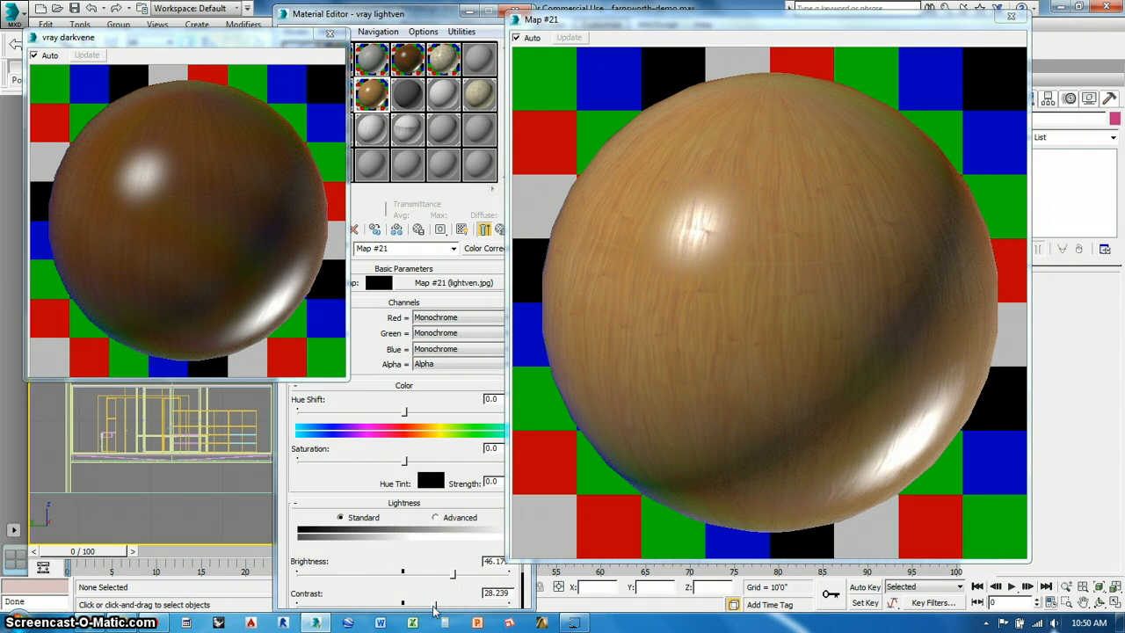
left_click(1010, 16)
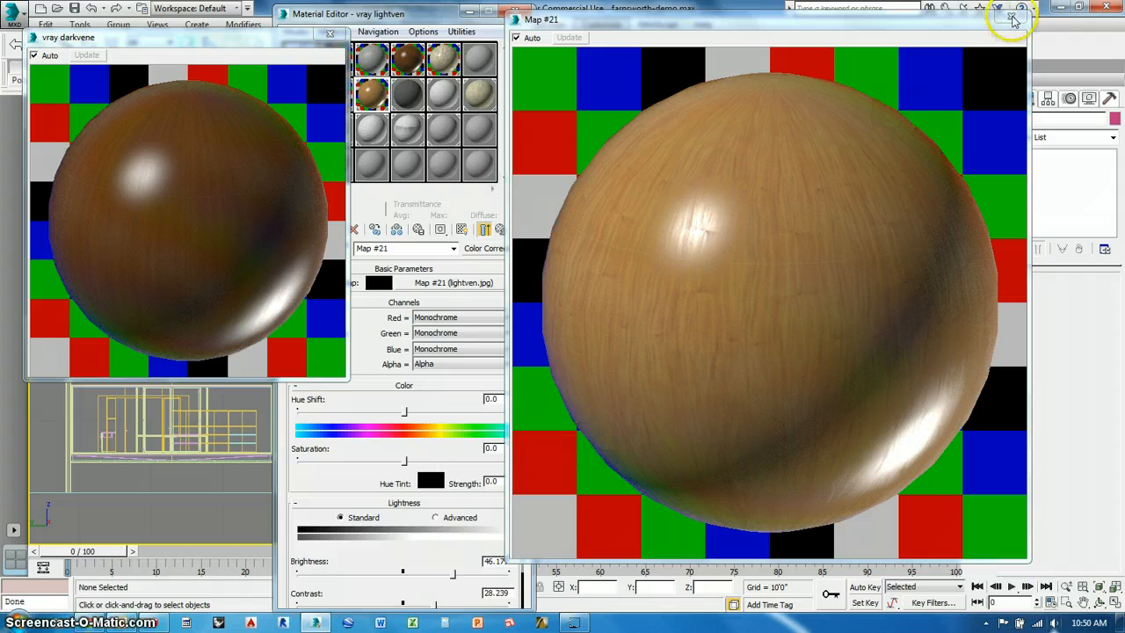
- Activate the vray skirting material with its preview background on, and select all scene objects that use it
left_click(405, 96)
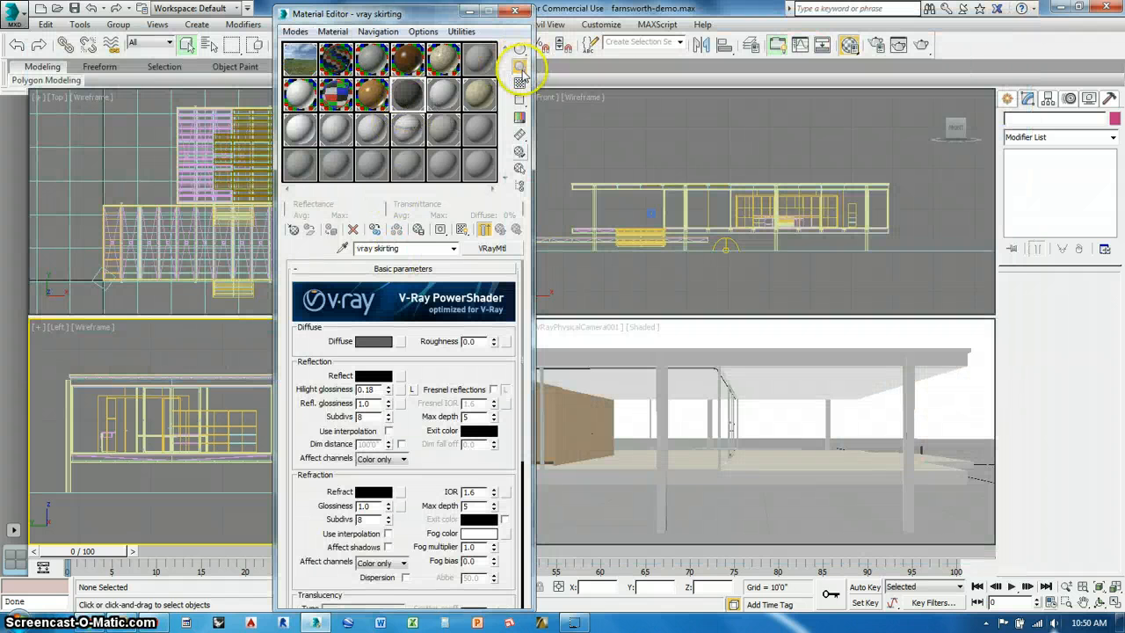
left_click_drag(437, 17, 322, 33)
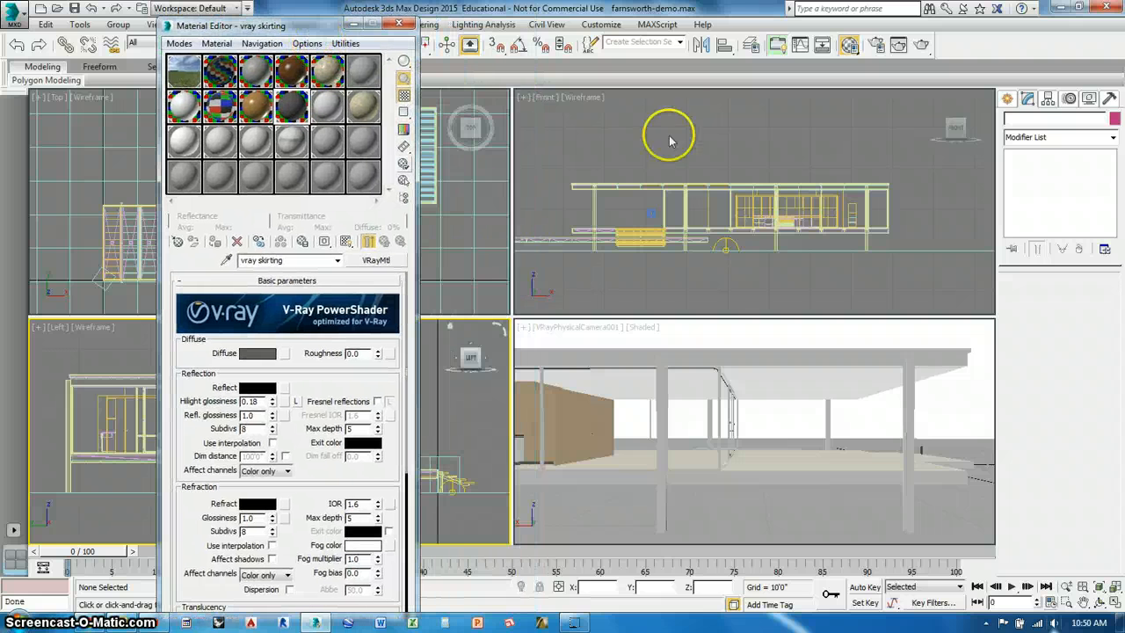
scroll(749, 206, "up", 5)
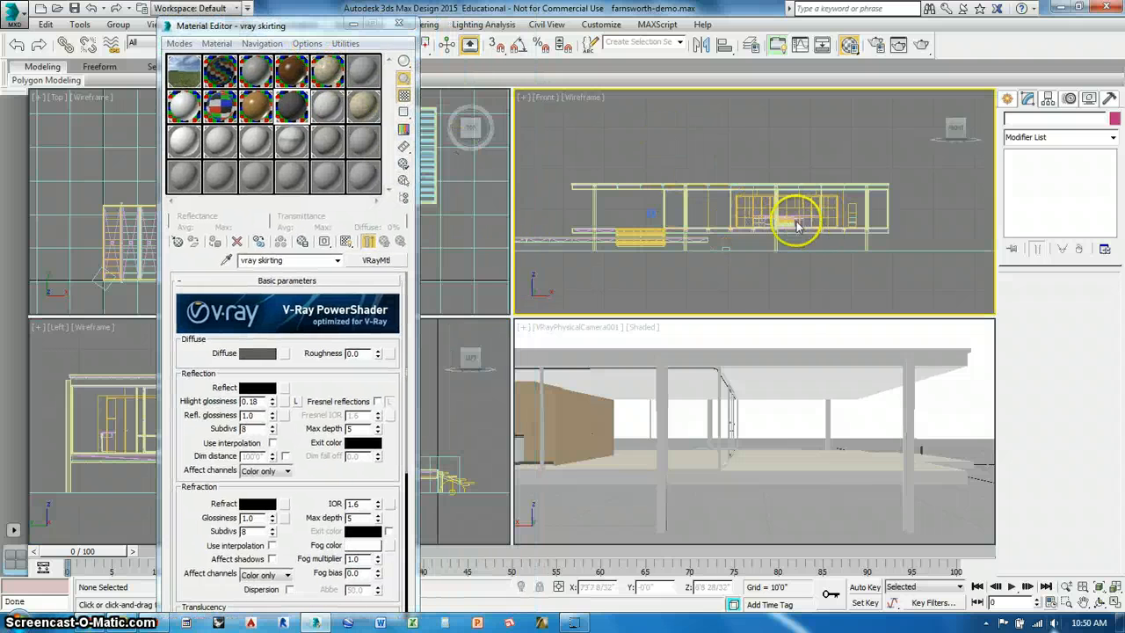
scroll(779, 215, "up", 6)
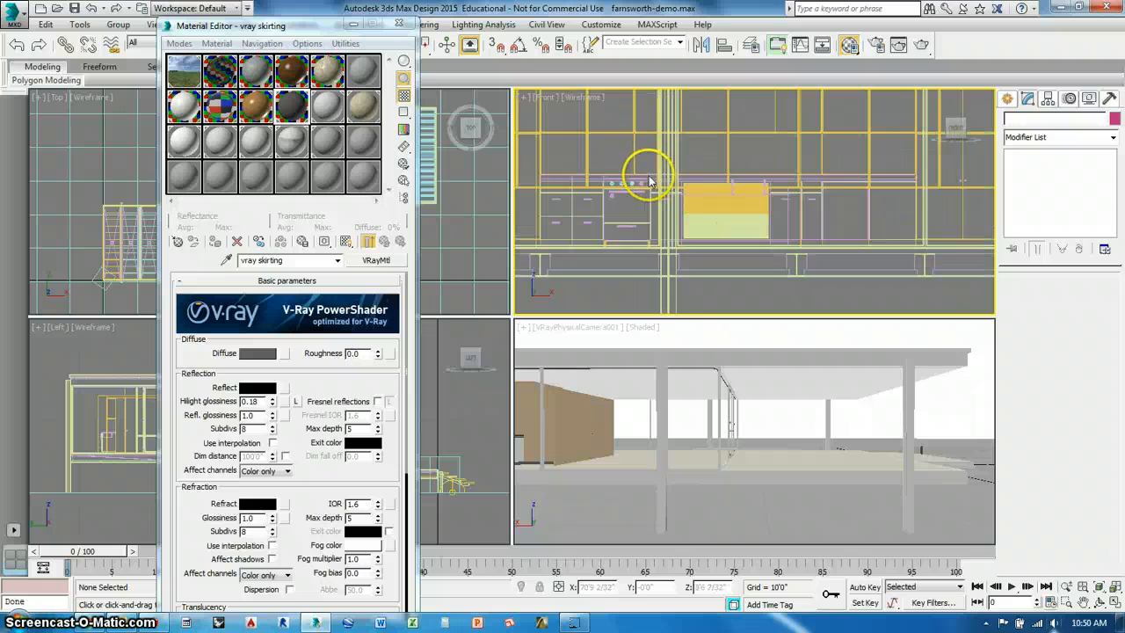
scroll(701, 184, "down", 6)
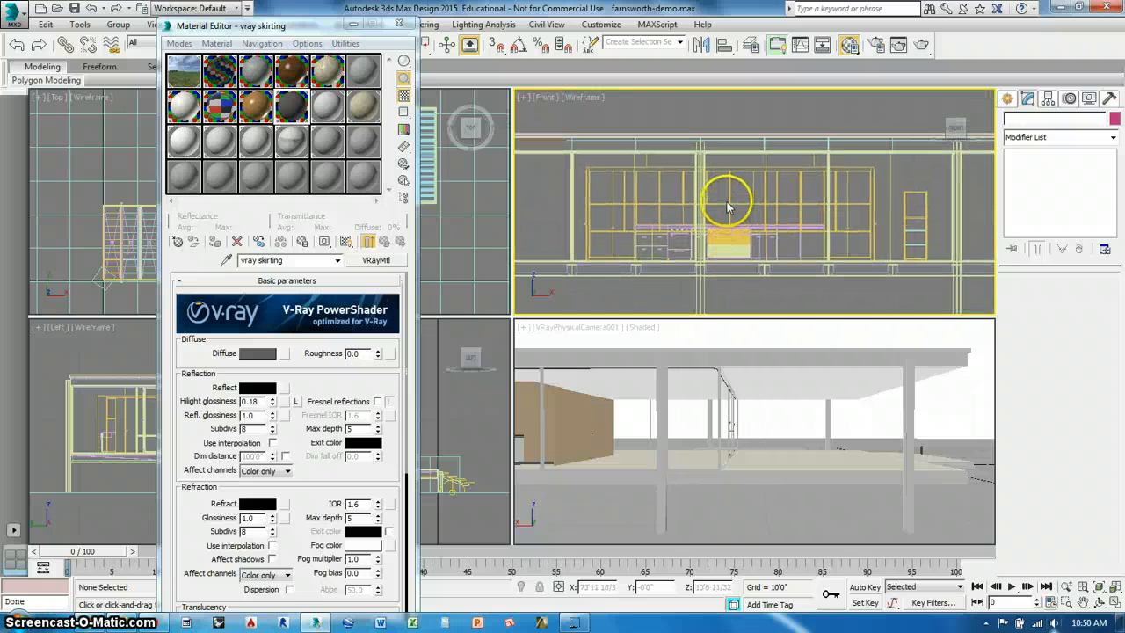
left_click(216, 43)
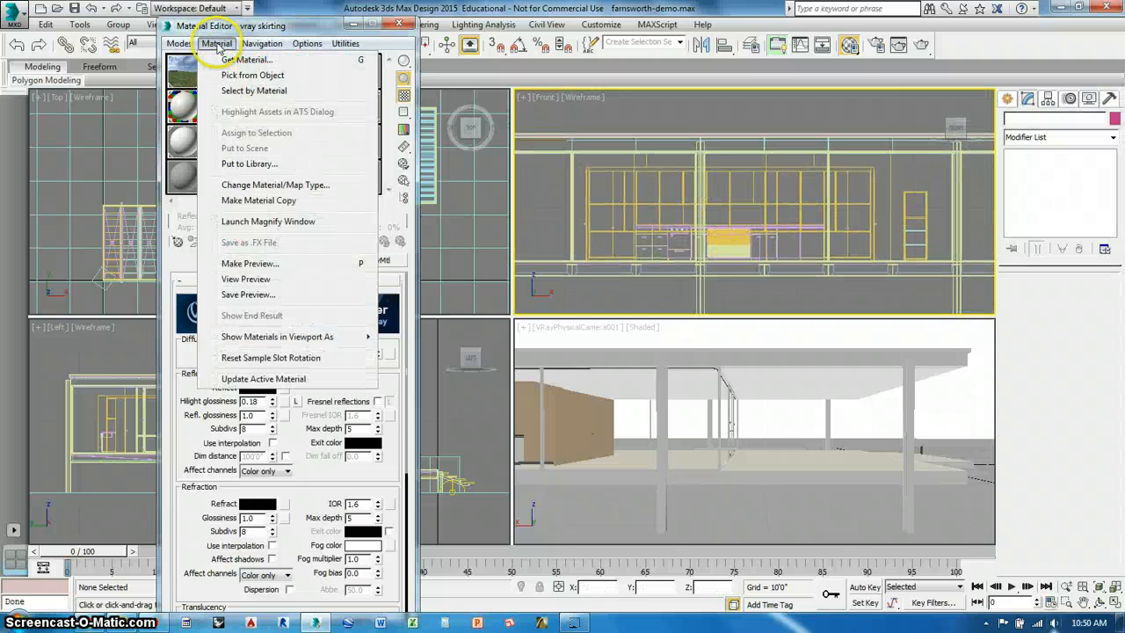
left_click(253, 90)
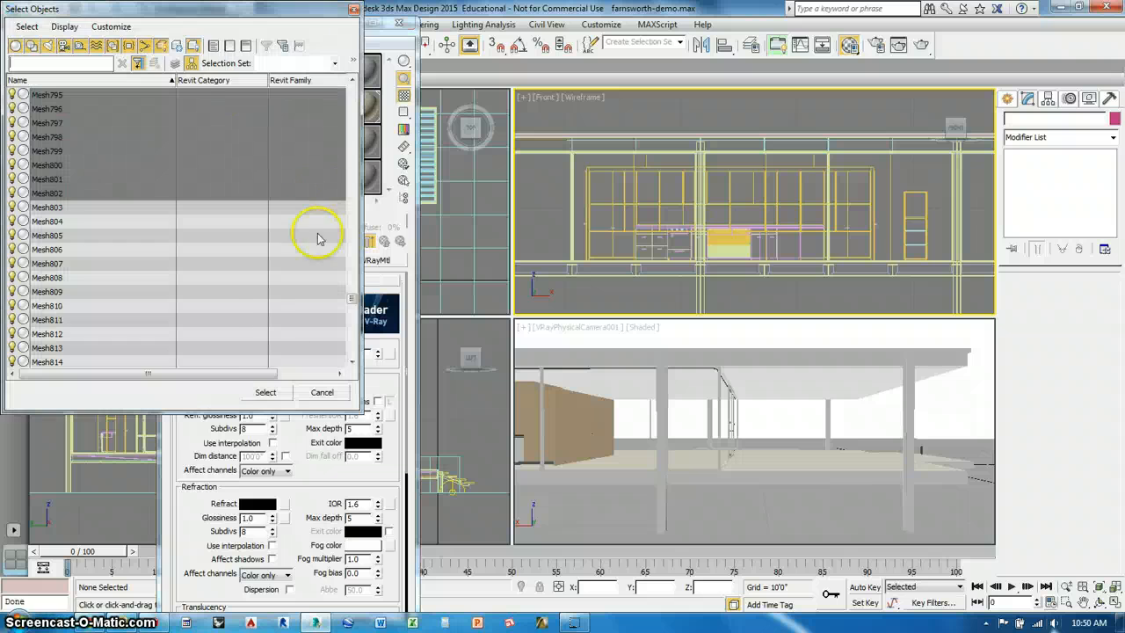
left_click(265, 392)
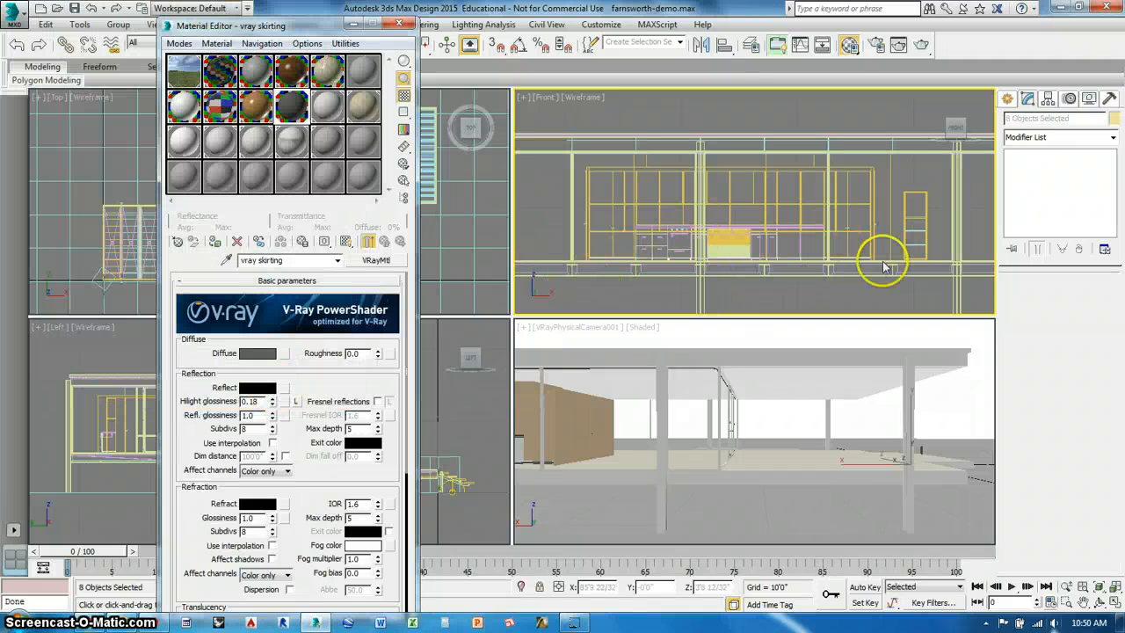
- Open an enlarged preview of vray skirting and darken its diffuse colour to a grey value of 15
double_click(294, 107)
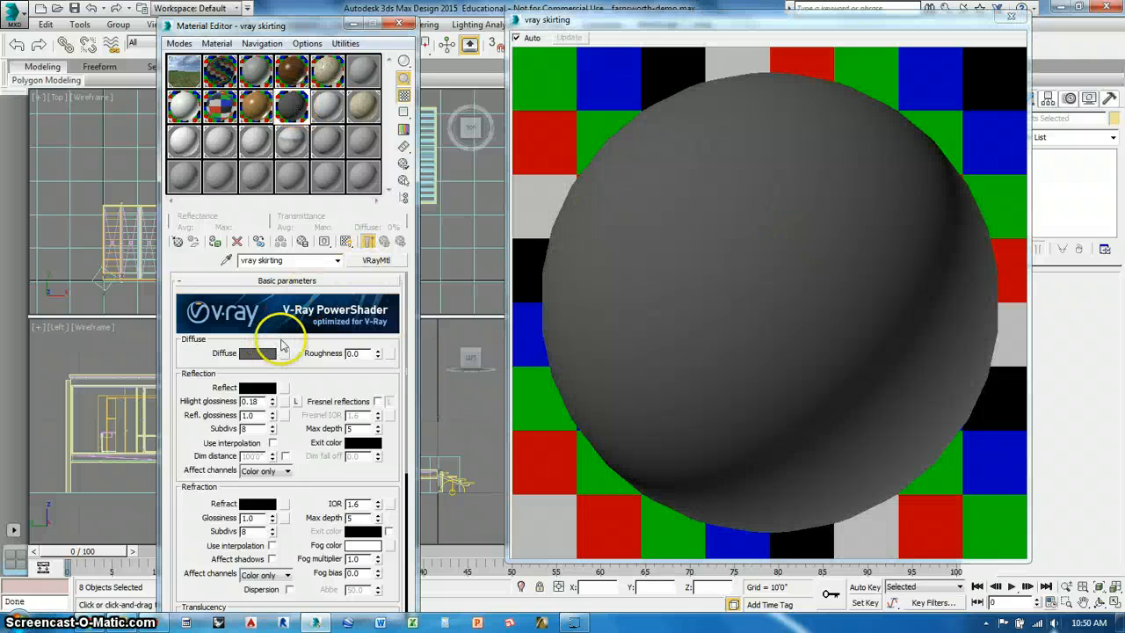
left_click(259, 353)
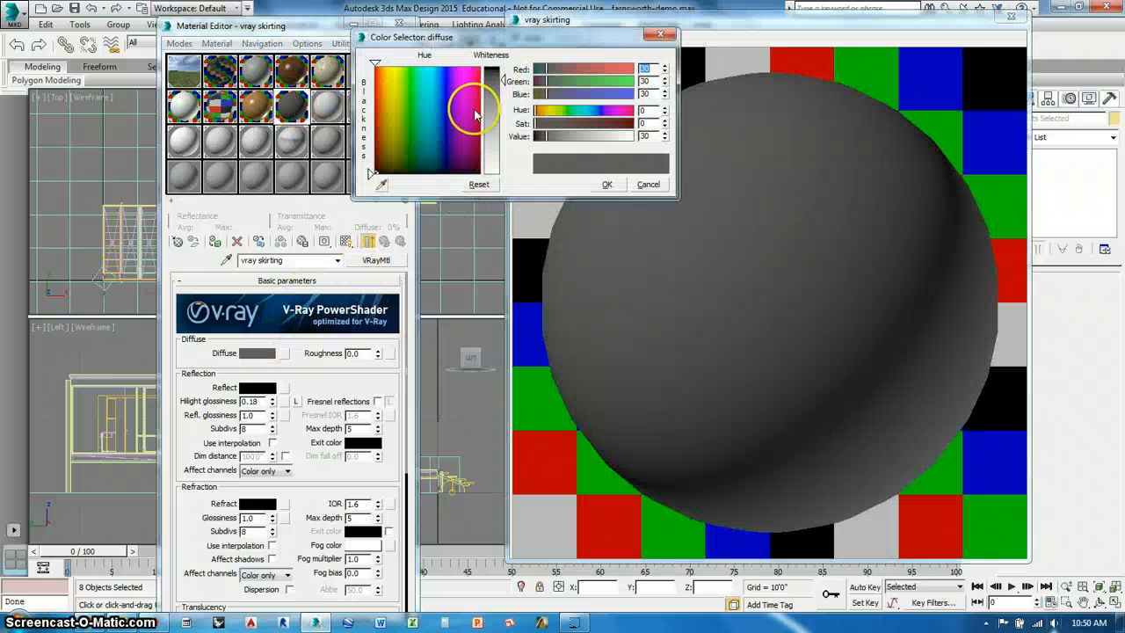
left_click_drag(498, 77, 494, 35)
left_click(606, 184)
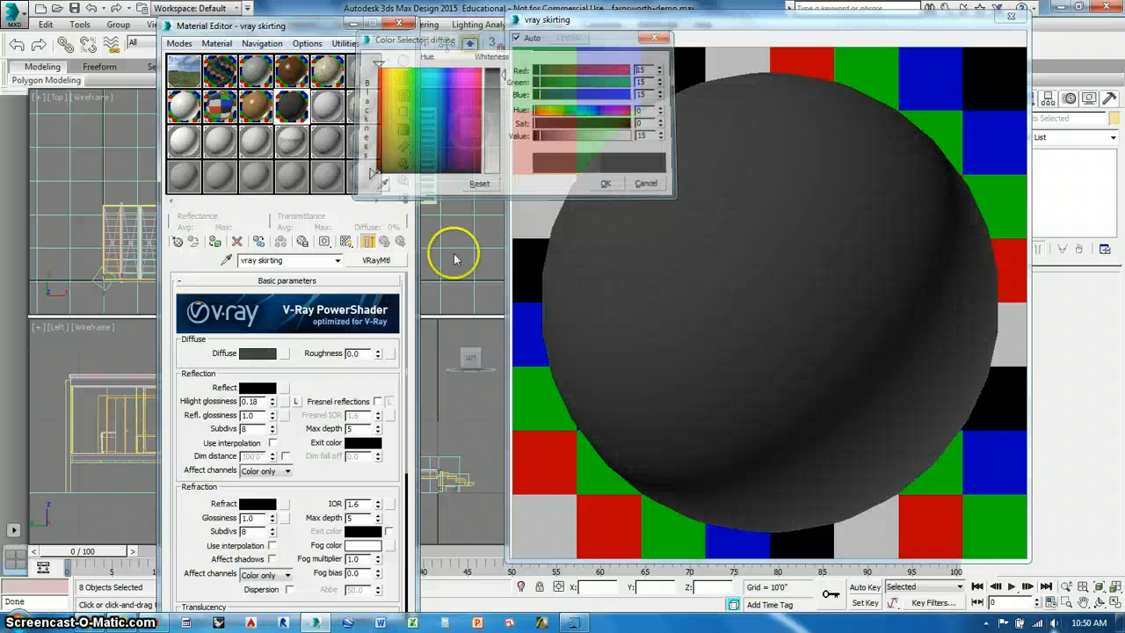
- Set vray skirting's reflect colour to a grey value of 86, lock highlight glossiness to reflection glossiness, and enable Fresnel reflections
left_click(268, 390)
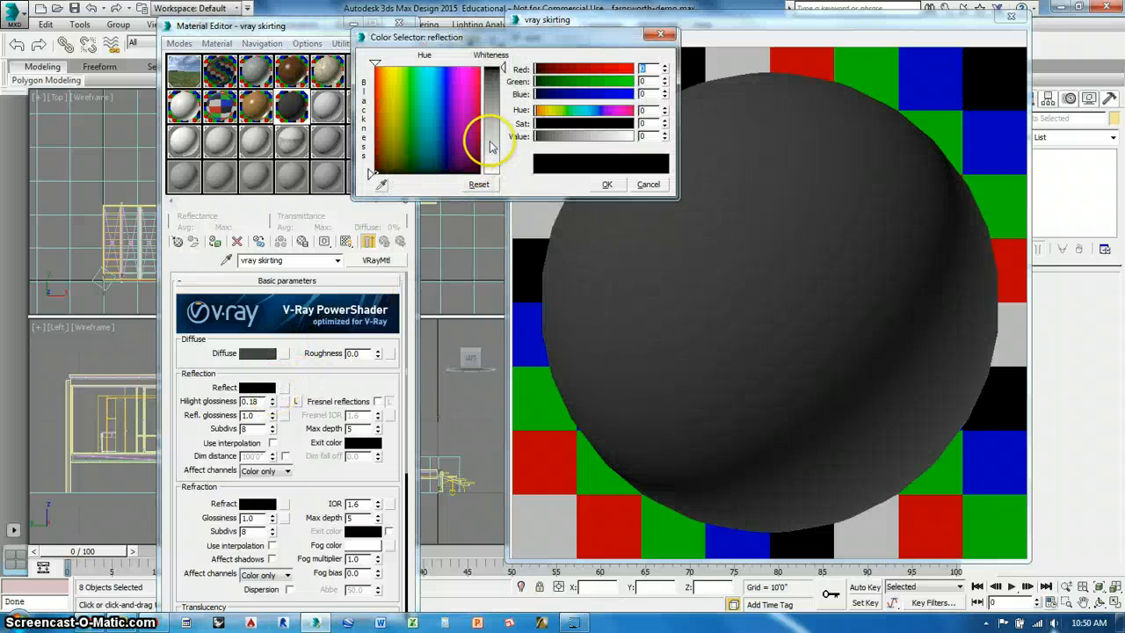
left_click_drag(492, 118, 492, 110)
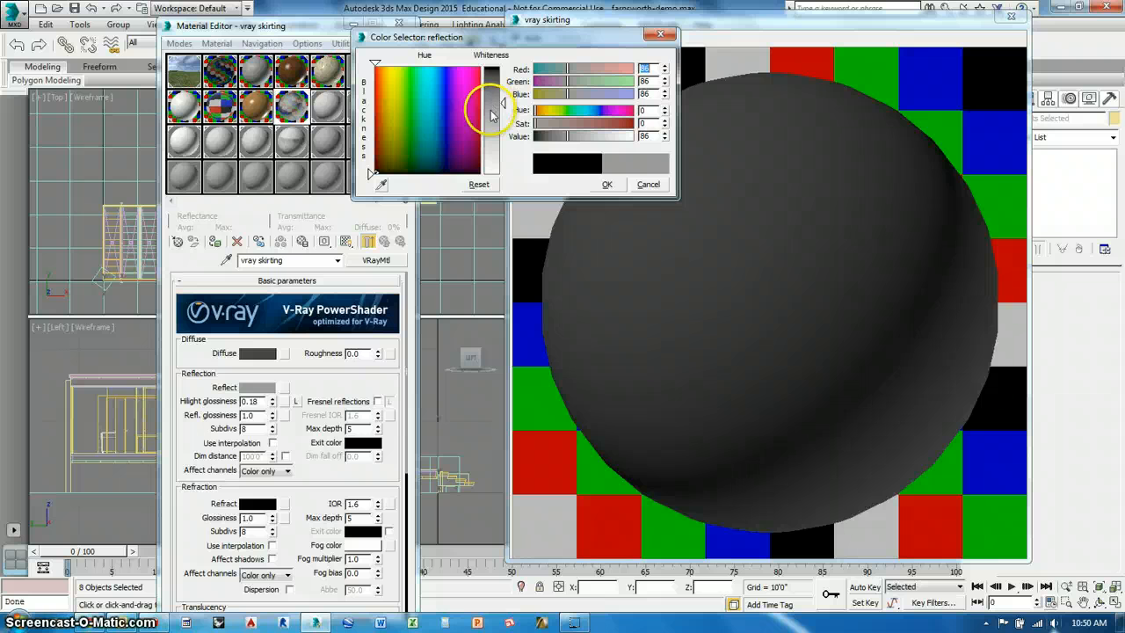
left_click(604, 185)
left_click(296, 402)
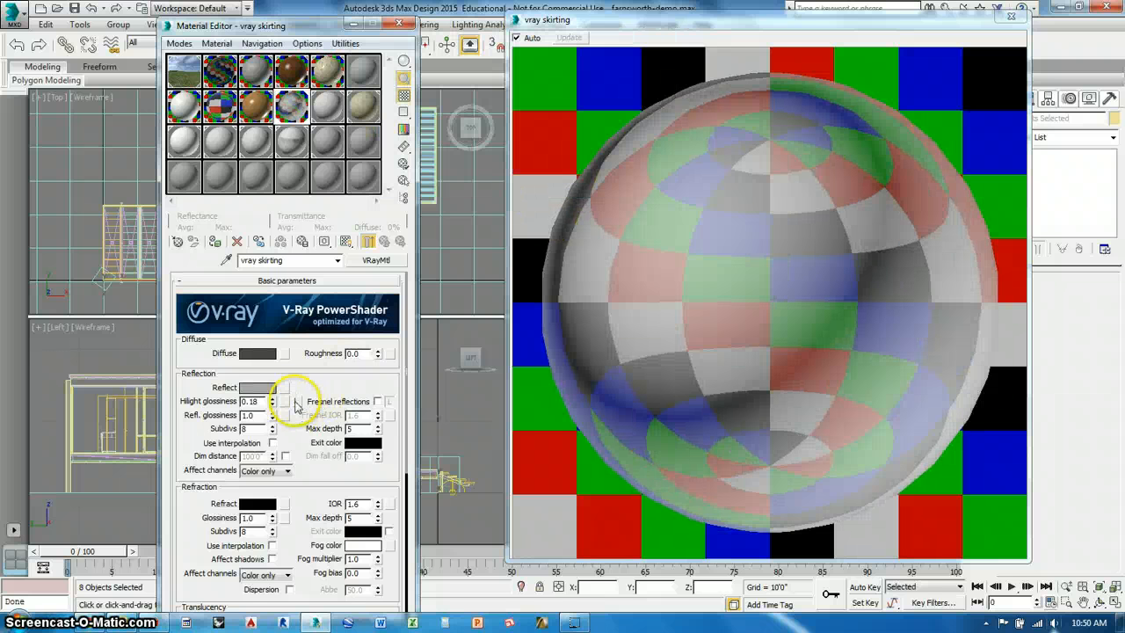
left_click(377, 401)
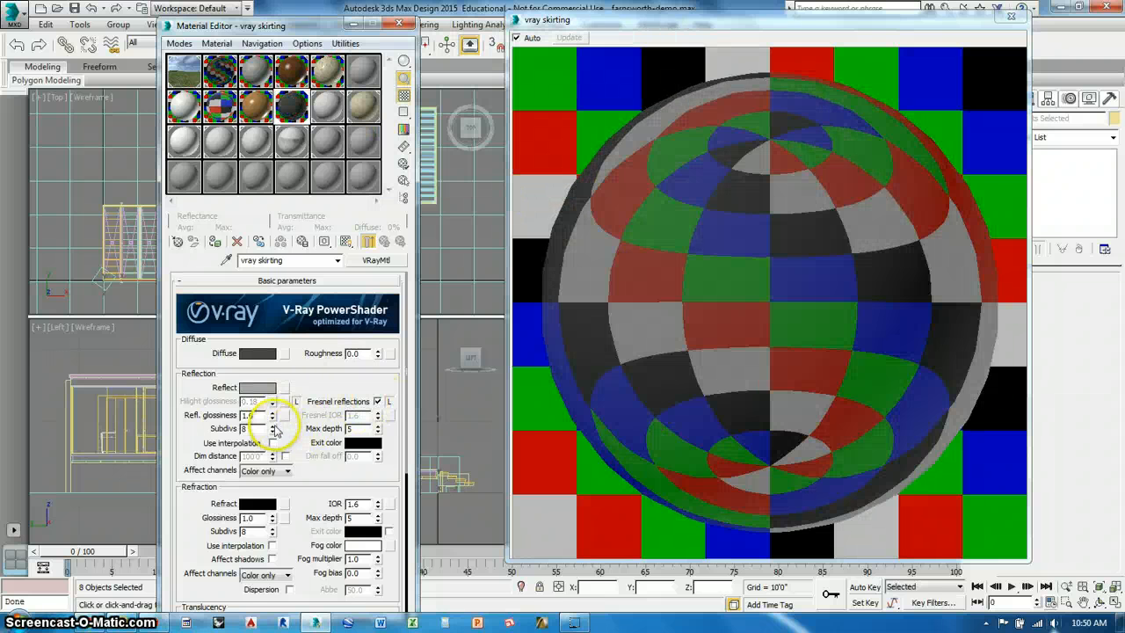
- Set vray skirting's reflection glossiness to 0.85 and its reflection subdivs to 32, then close the enlarged preview
left_click_drag(234, 418, 228, 416)
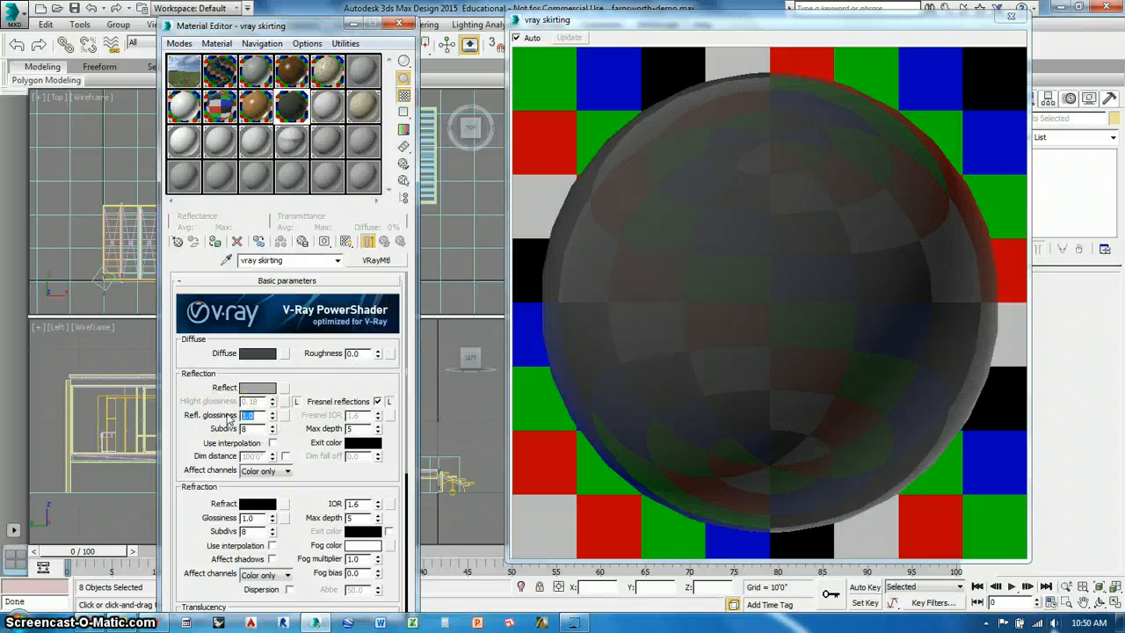
type(".8")
left_click(251, 430)
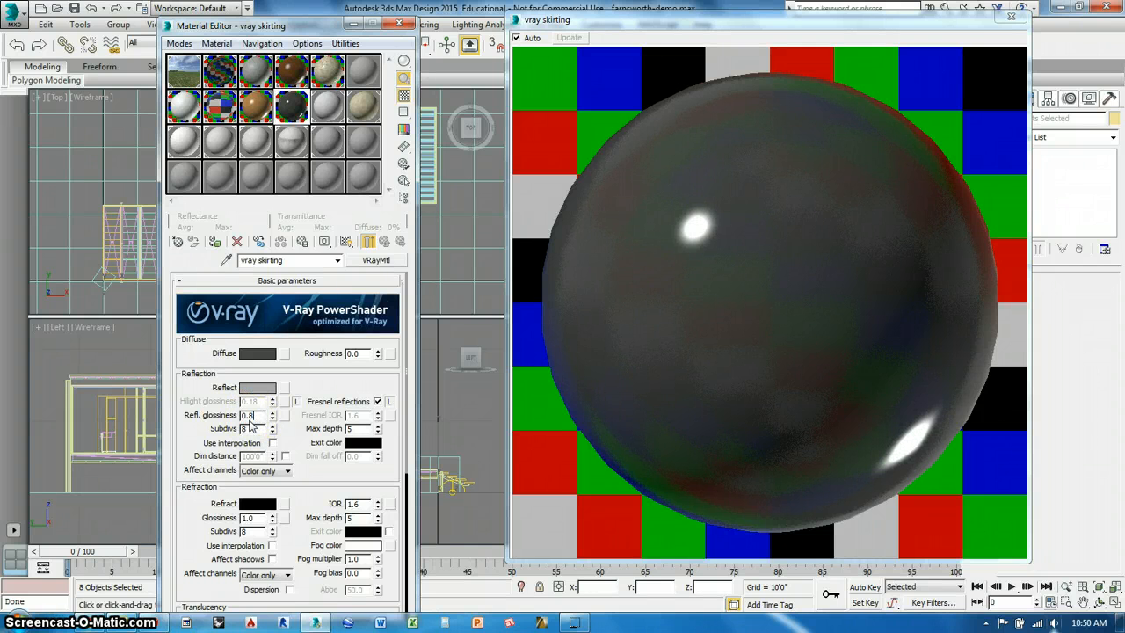
double_click(251, 429)
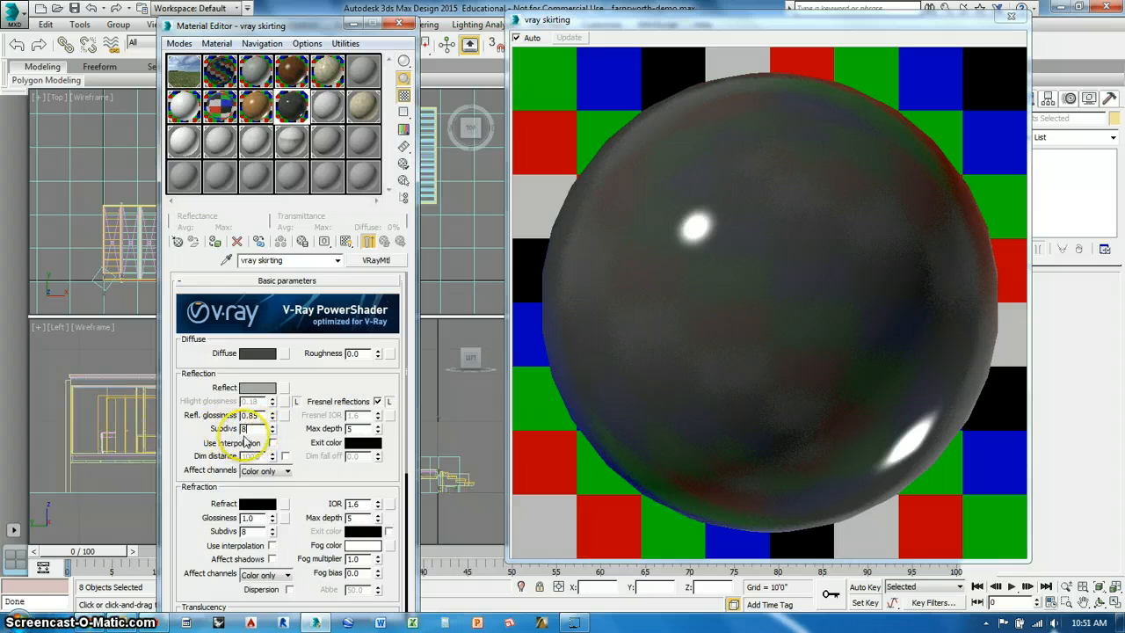
left_click(260, 416)
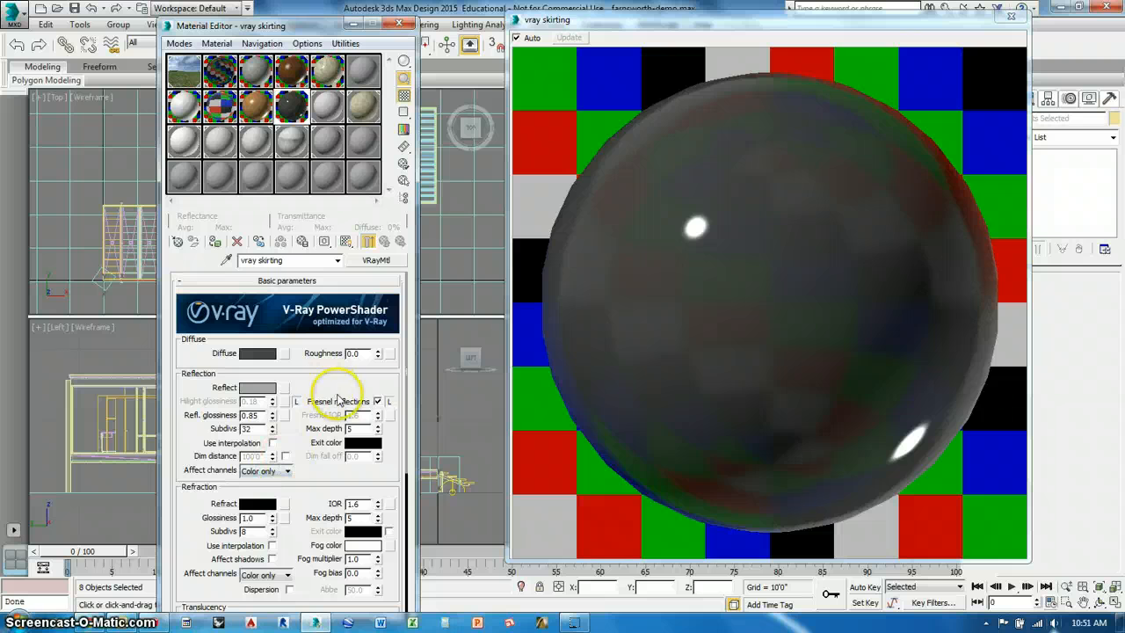
left_click(1011, 18)
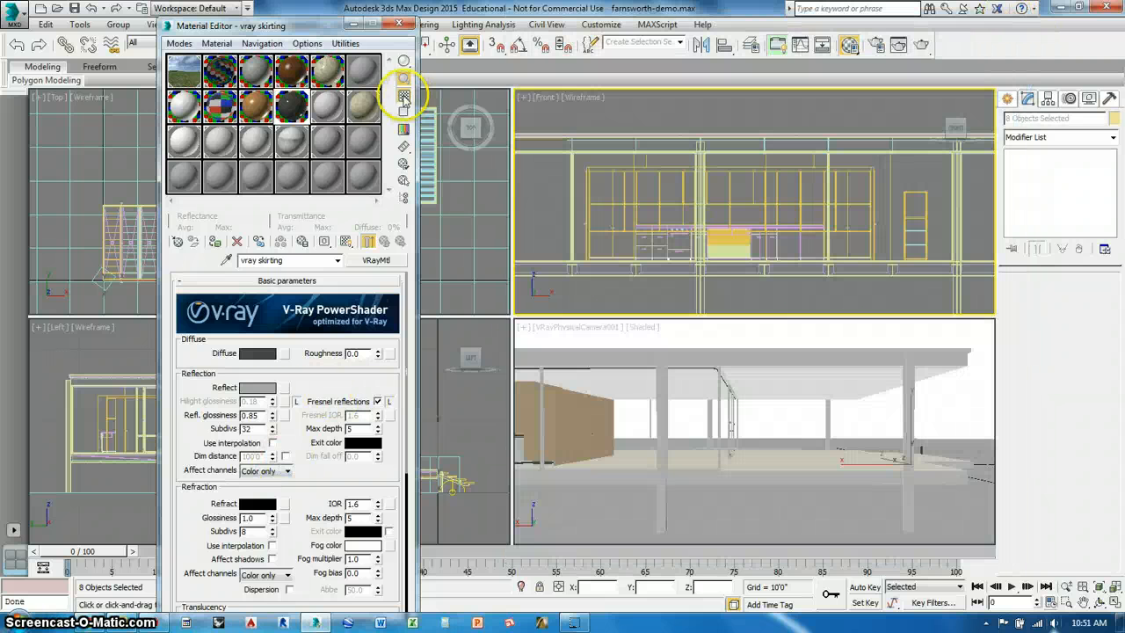
- Activate the vray SS material and select all scene objects that use it
left_click(327, 106)
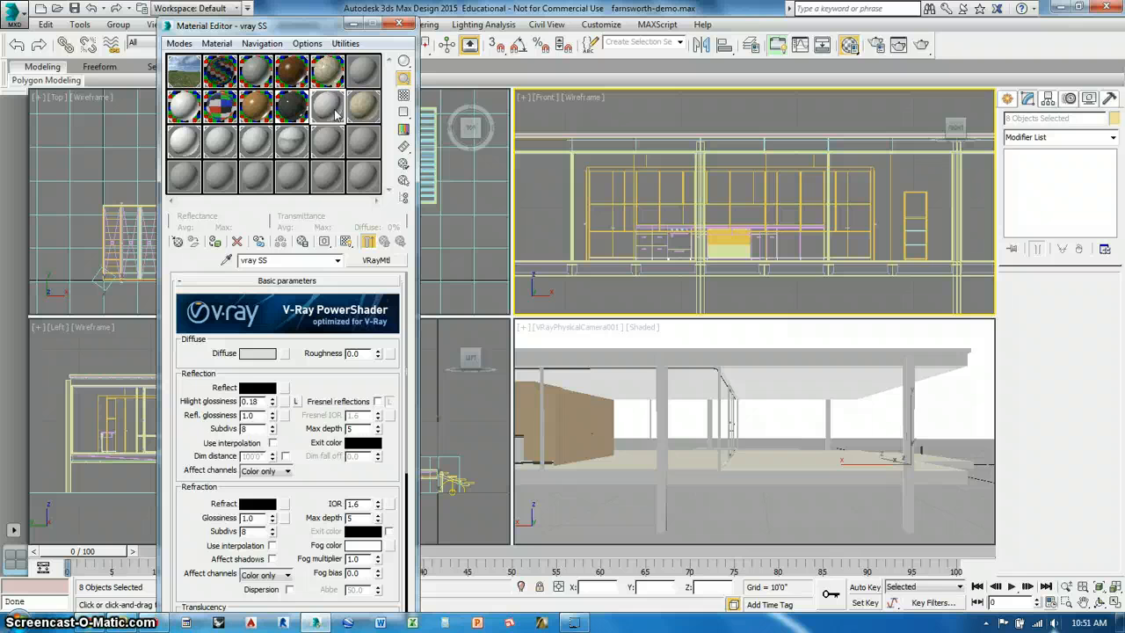
left_click(600, 293)
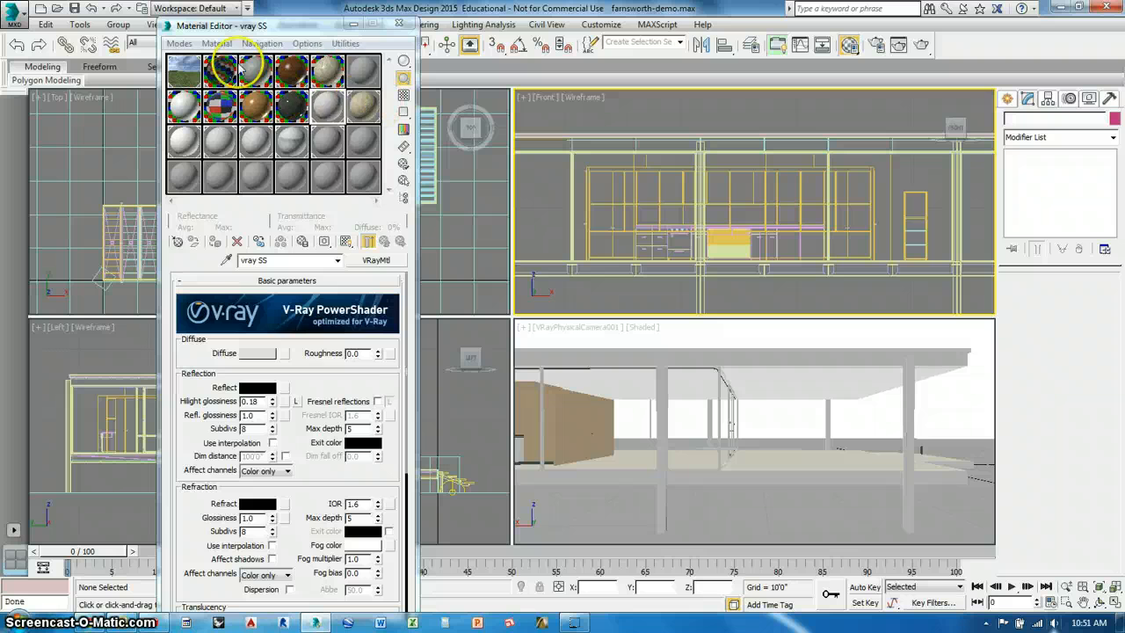
left_click(216, 43)
left_click(233, 90)
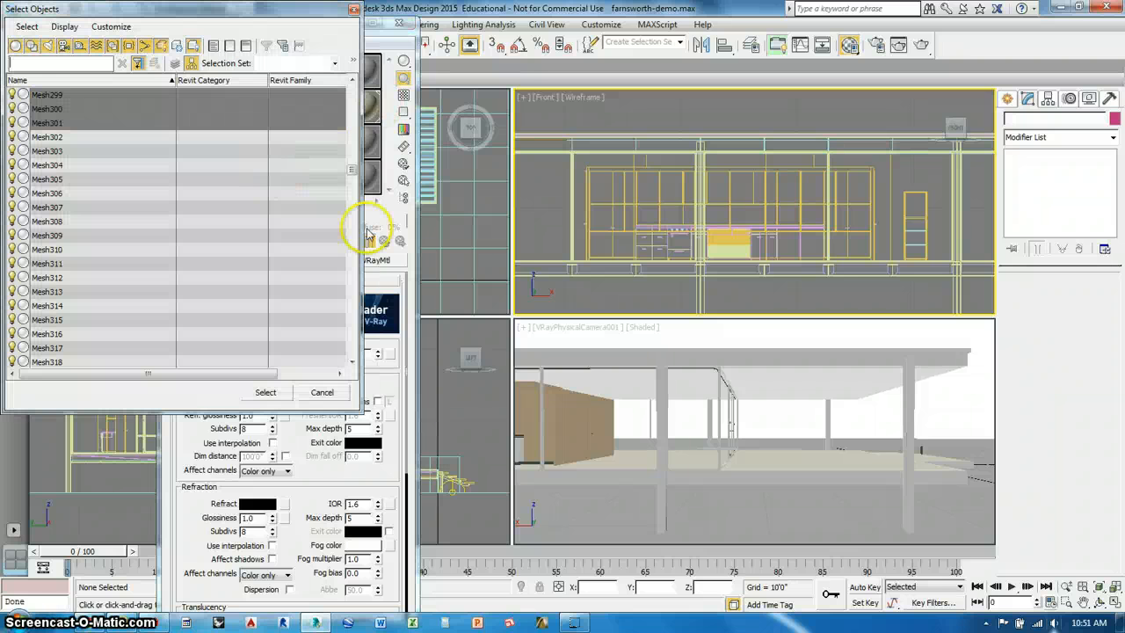
left_click(265, 392)
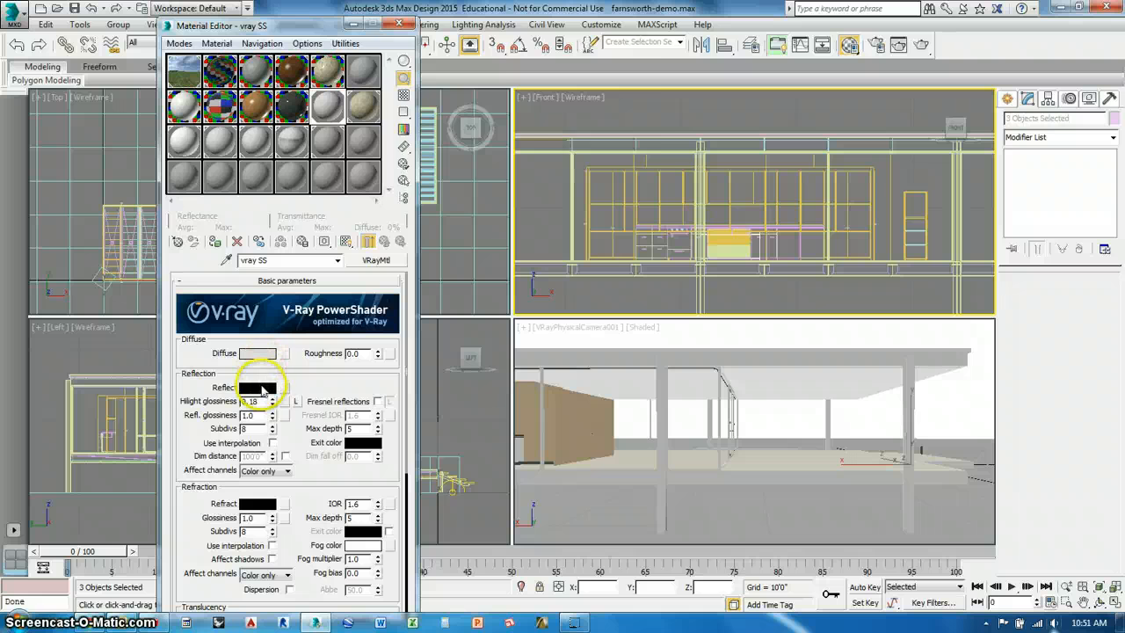
- Give vray SS a light grey reflect colour, lock its highlight glossiness to reflection glossiness, and enable Fresnel reflections
left_click(258, 387)
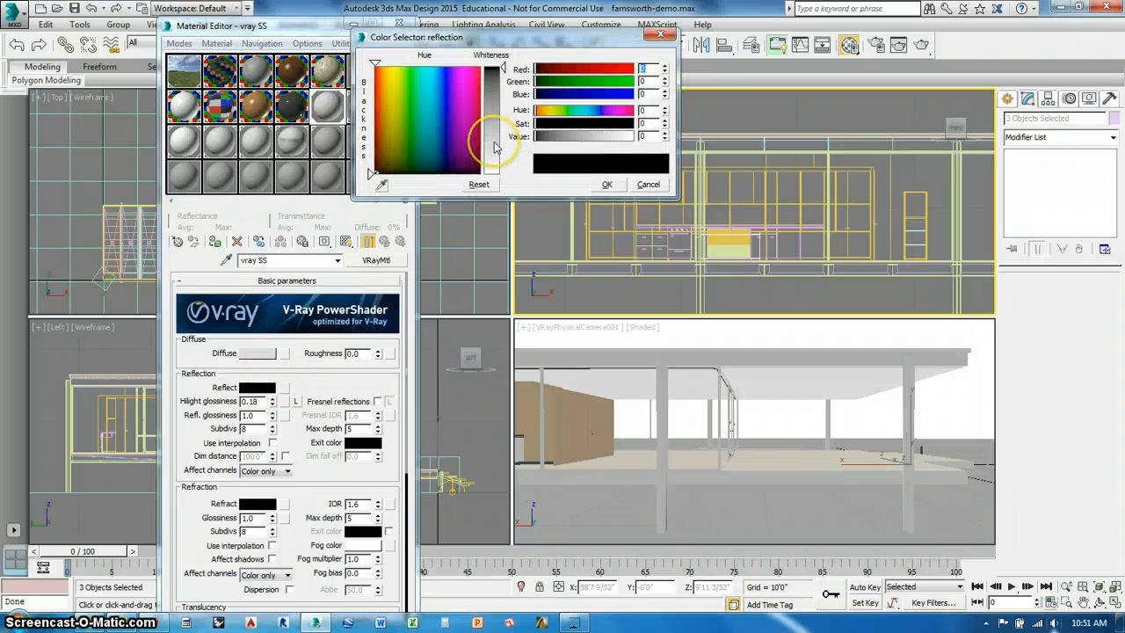
left_click(495, 148)
left_click(605, 183)
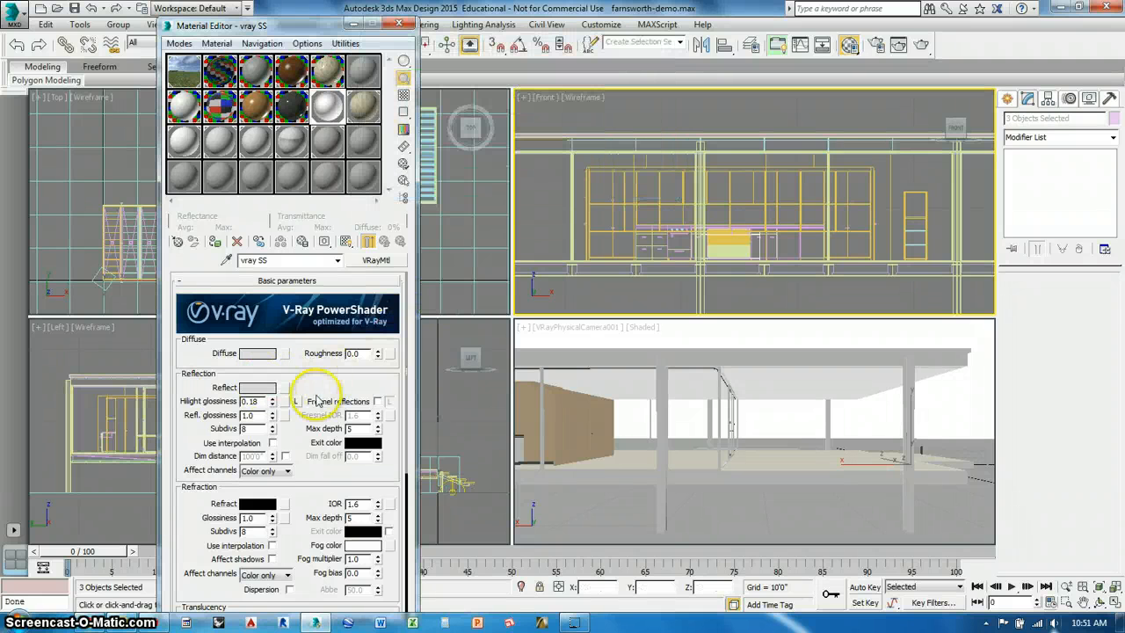
left_click(297, 401)
left_click(378, 401)
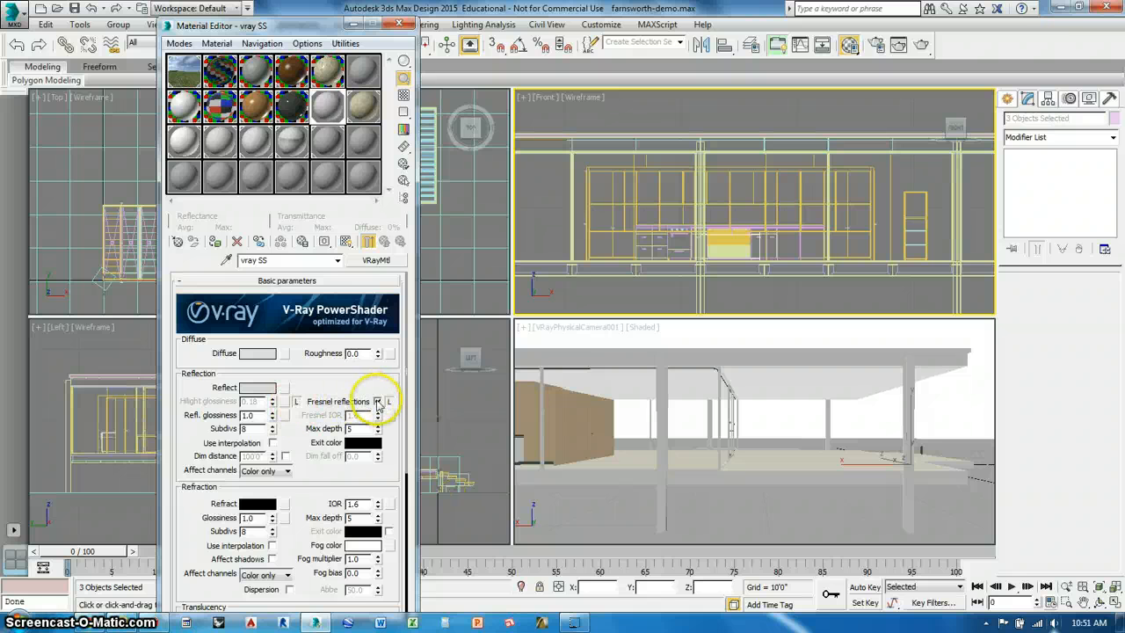
- Open an enlarged preview of vray SS, unlock its Fresnel IOR and set it to 5
double_click(333, 114)
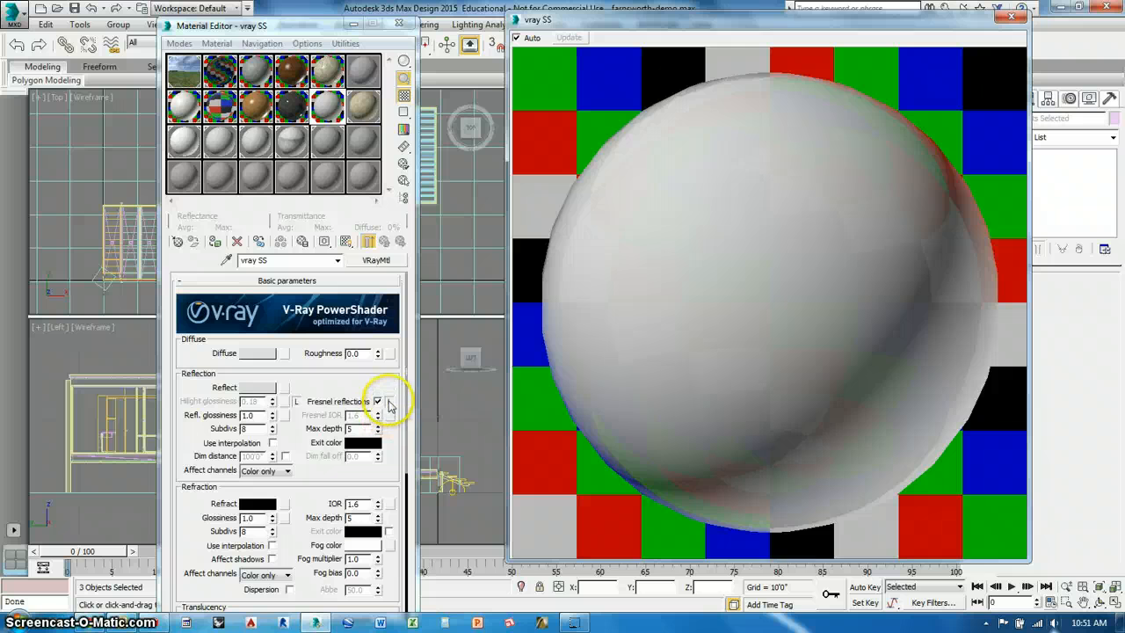
left_click(389, 401)
double_click(350, 415)
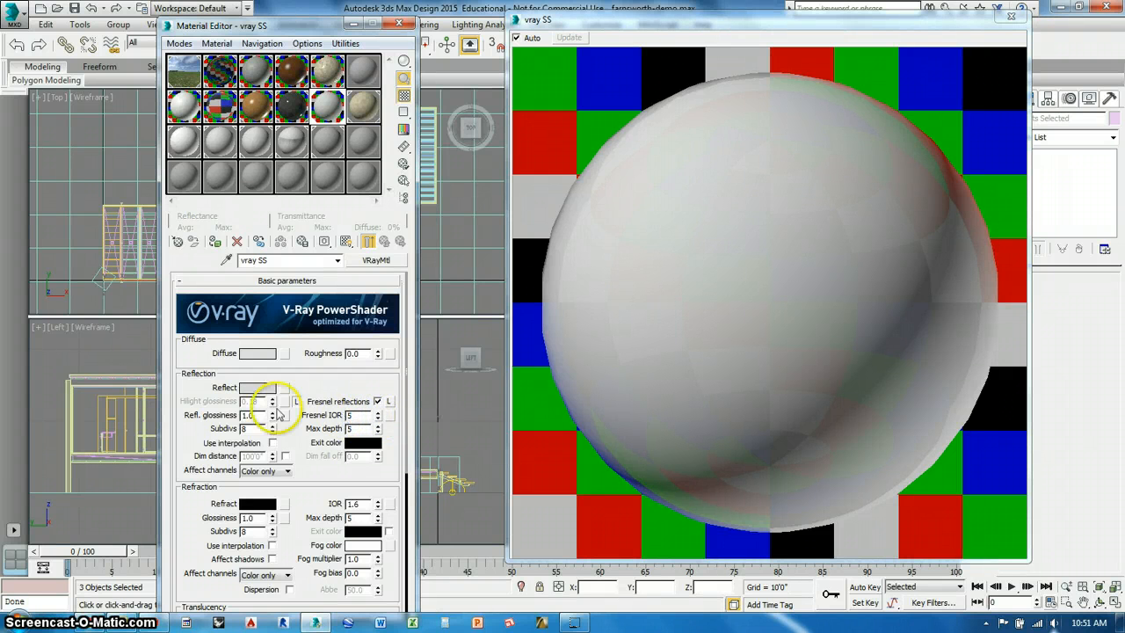
type("5")
double_click(365, 429)
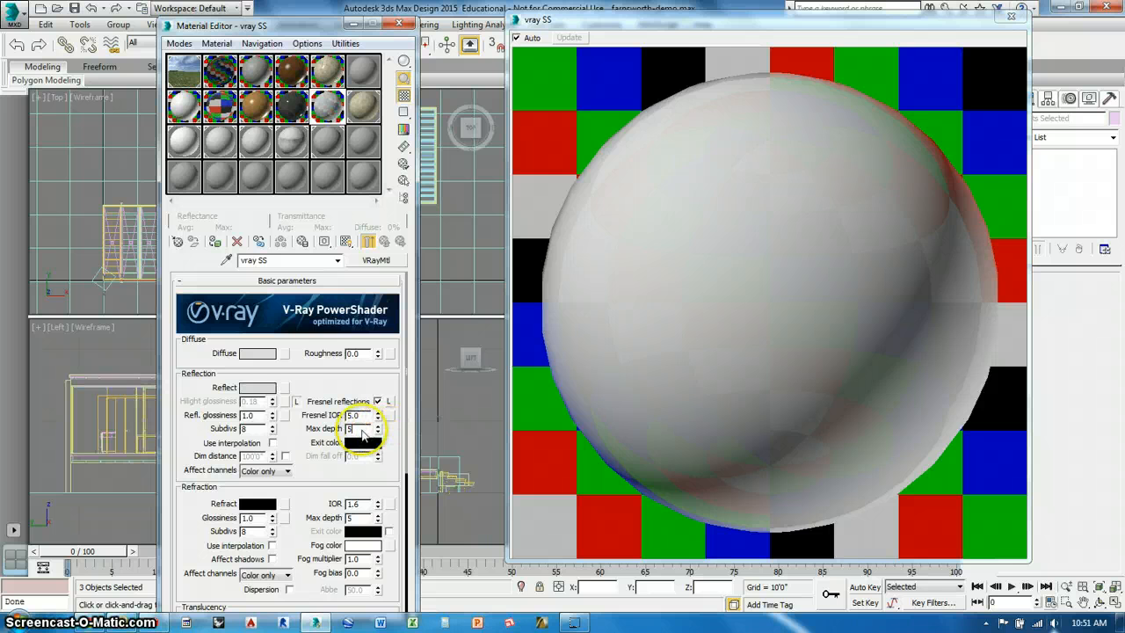
- Darken vray SS's diffuse colour to a grey value of 12 and set its reflection glossiness to 0.8
left_click(256, 353)
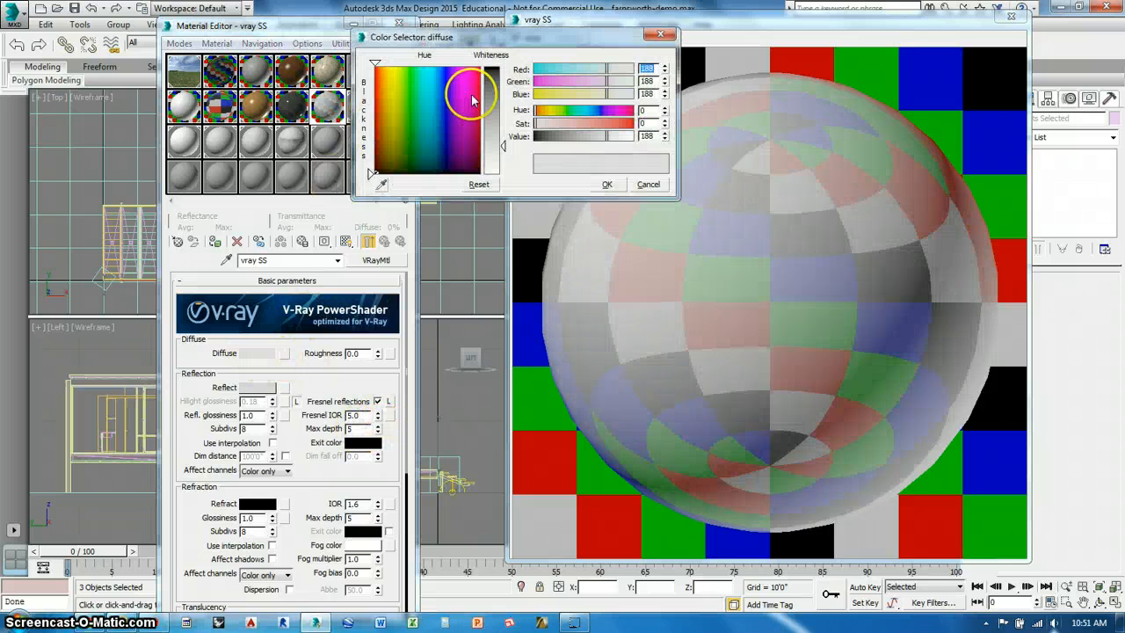
left_click(489, 74)
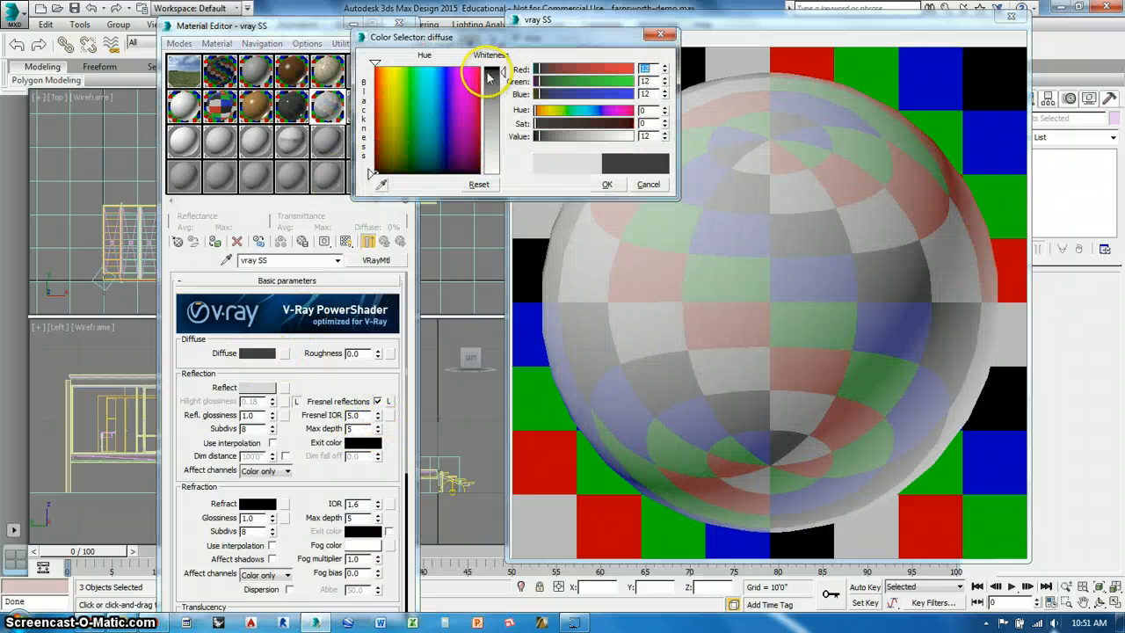
left_click(606, 185)
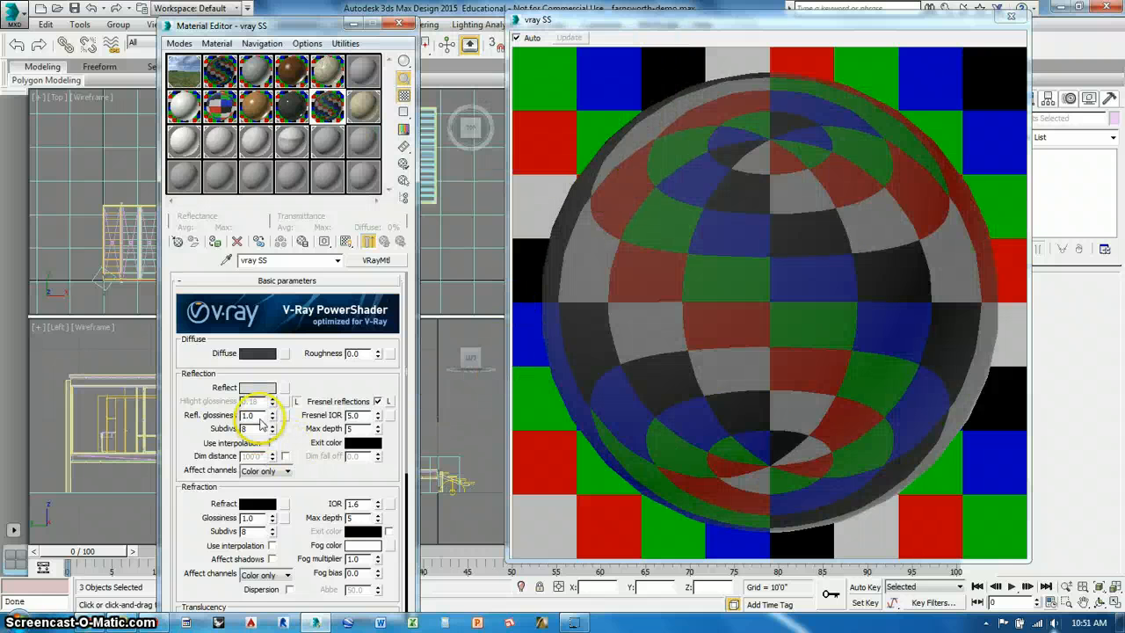
left_click_drag(260, 419, 233, 419)
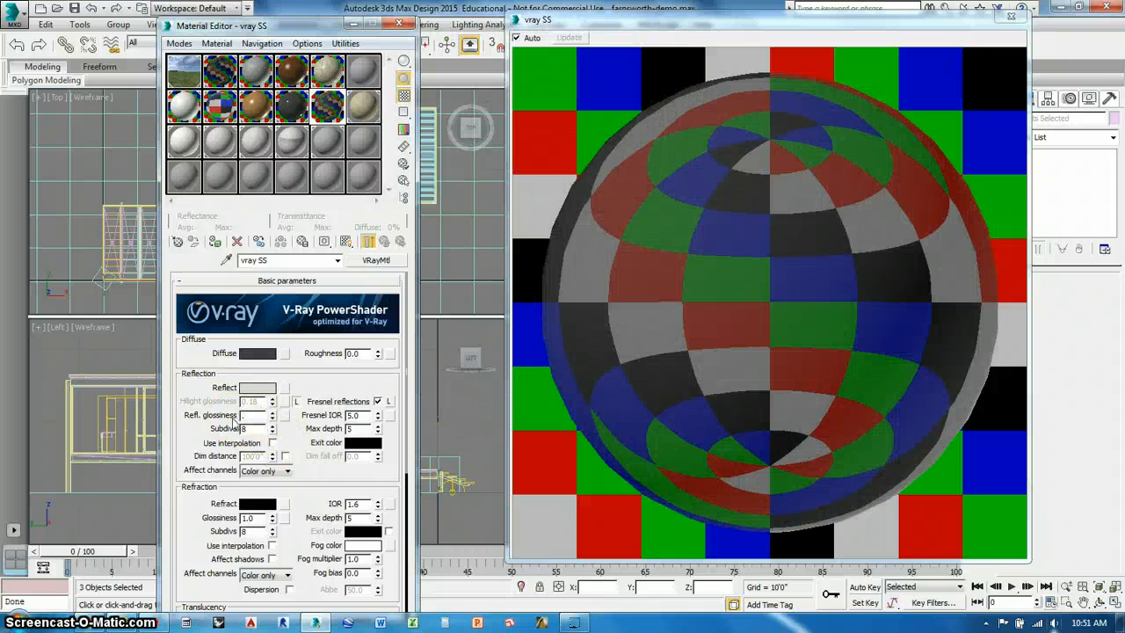
type(".8")
key("Tab")
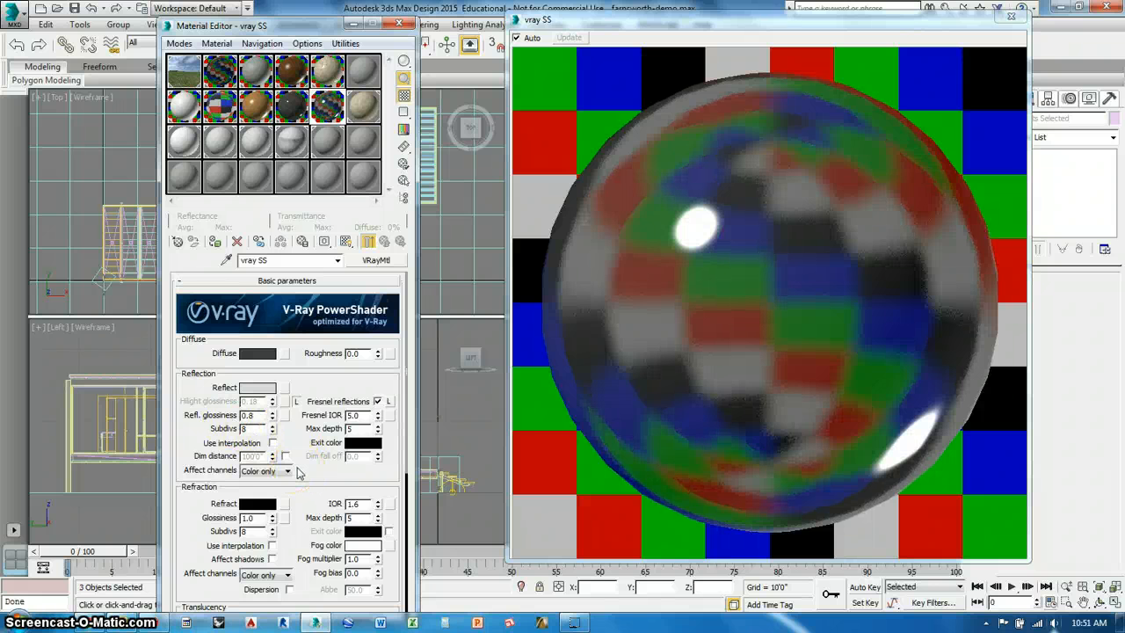
left_click(254, 416)
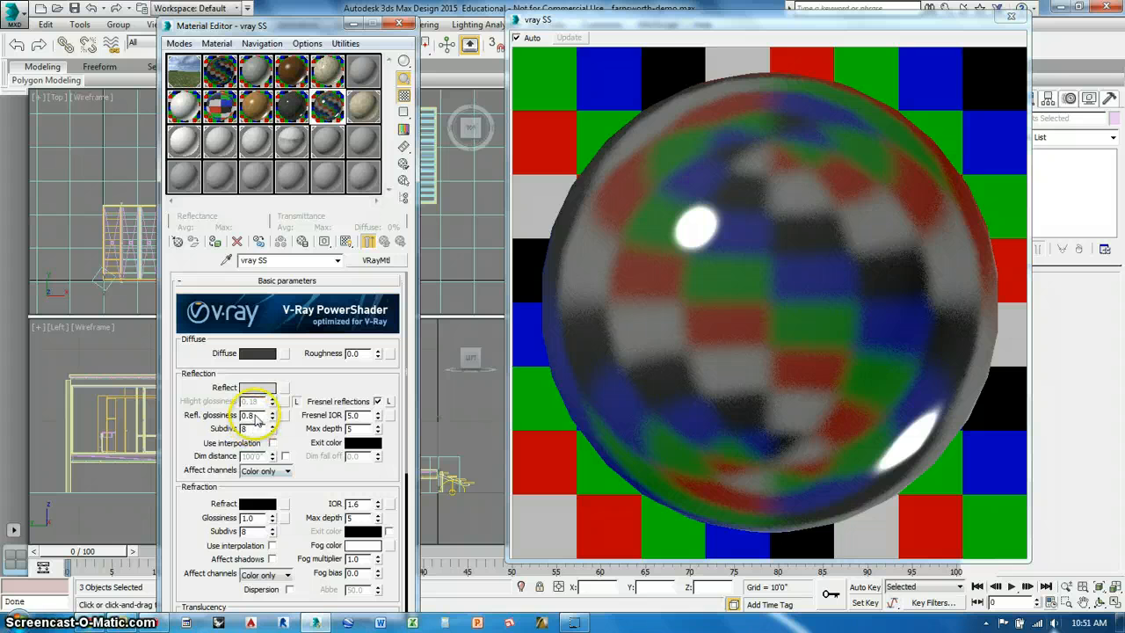
- Darken vray SS's diffuse colour further to a grey value of 7
left_click(256, 352)
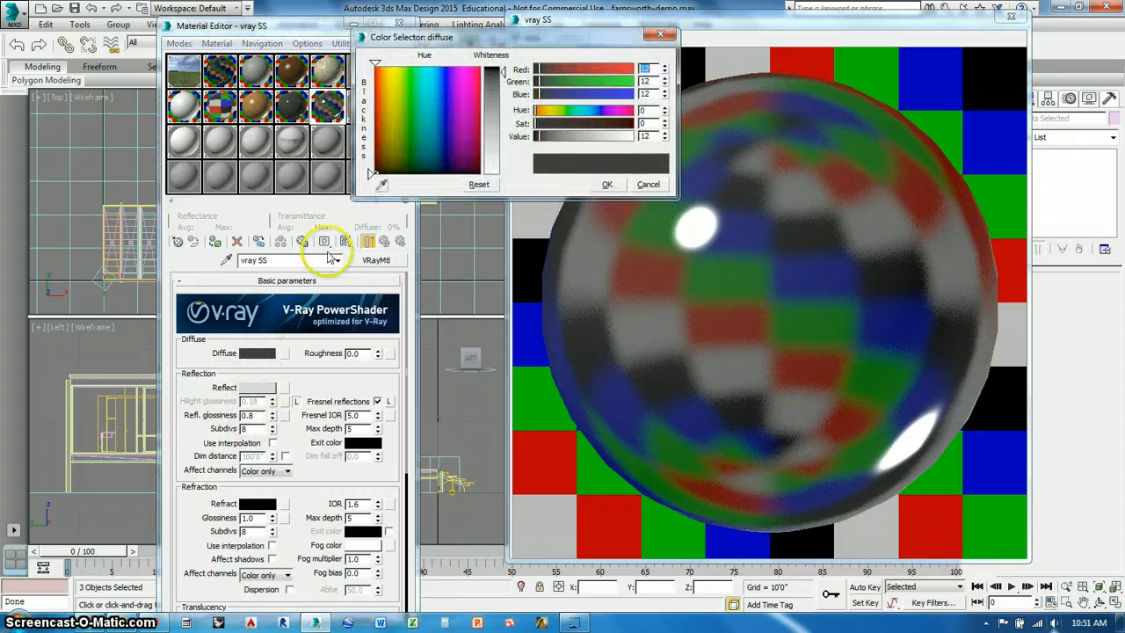
left_click(494, 74)
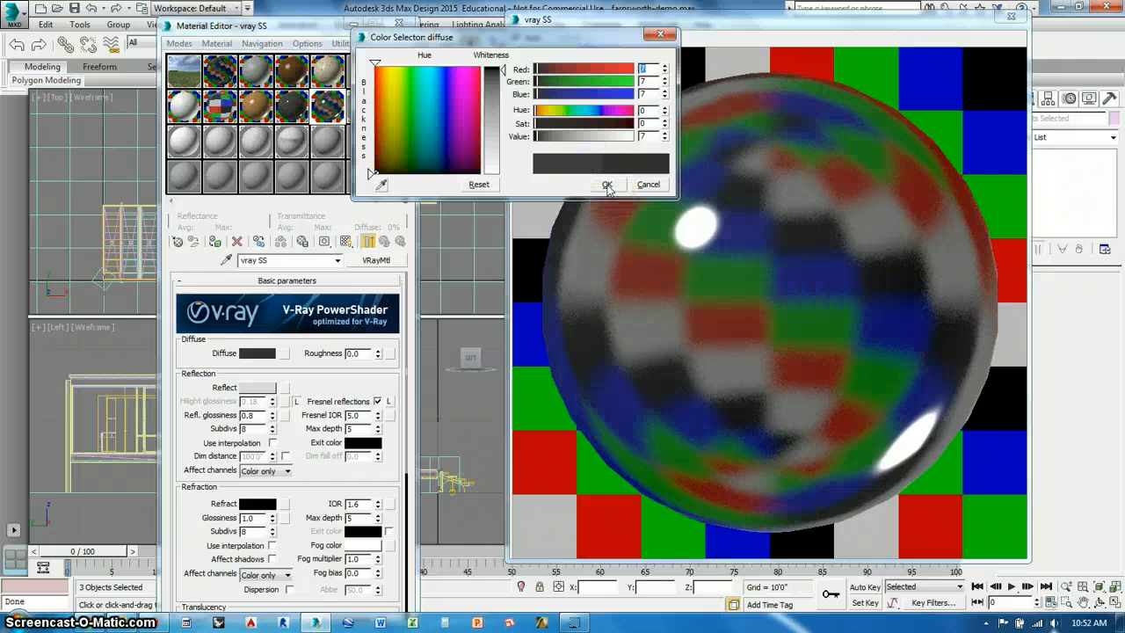
left_click(606, 186)
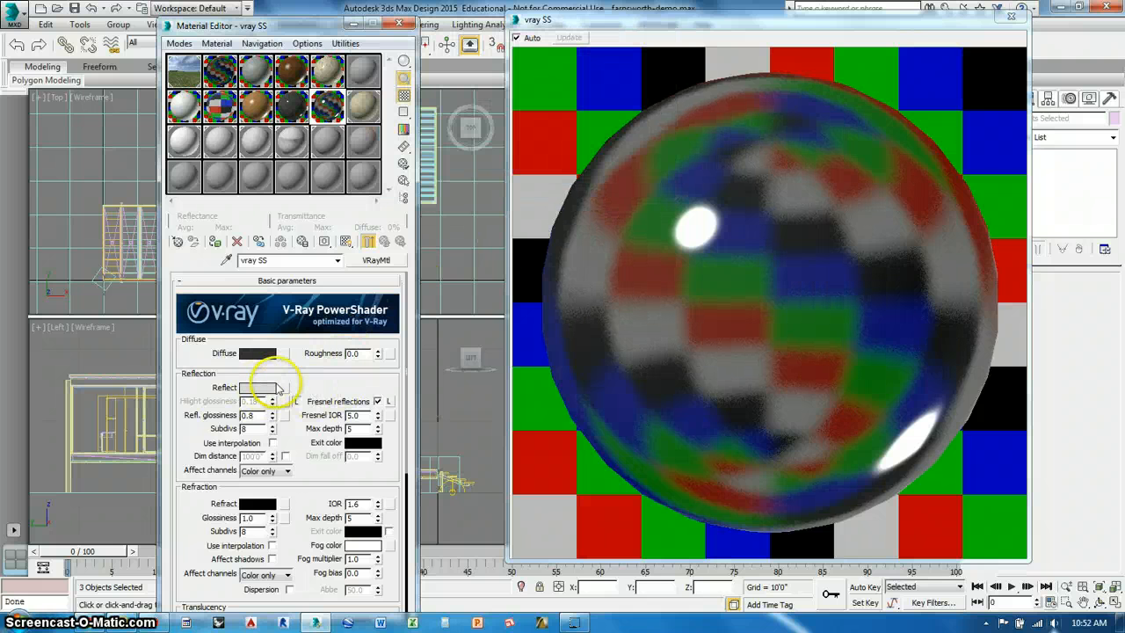
- Lighten vray SS's reflect colour to a grey value of 225 and set its Fresnel IOR to 6
left_click(264, 388)
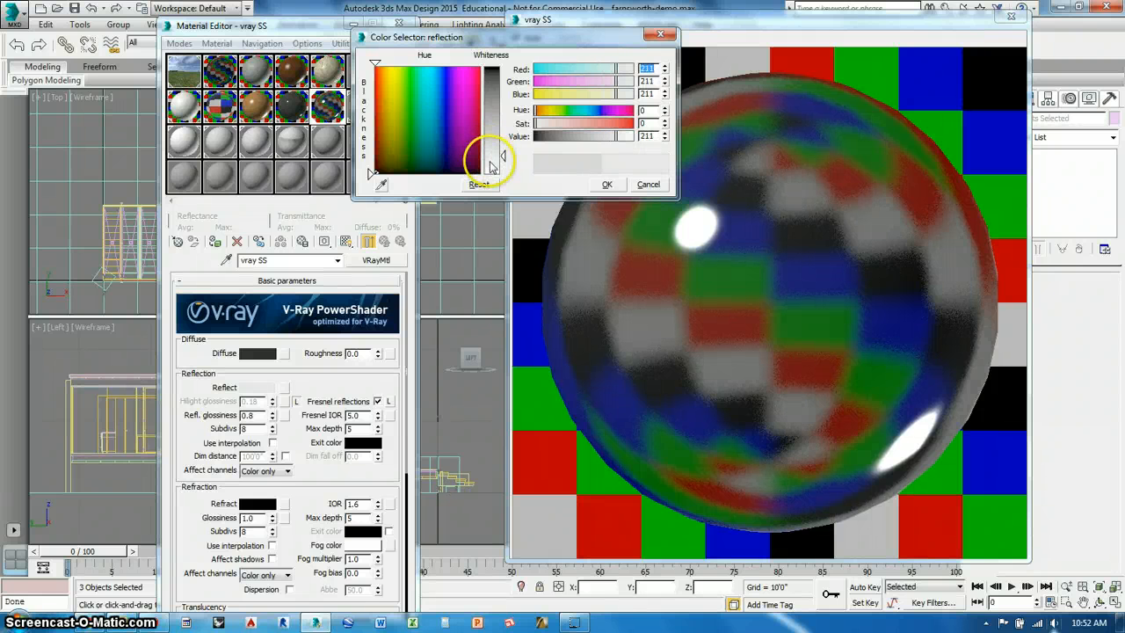
left_click_drag(492, 167, 509, 170)
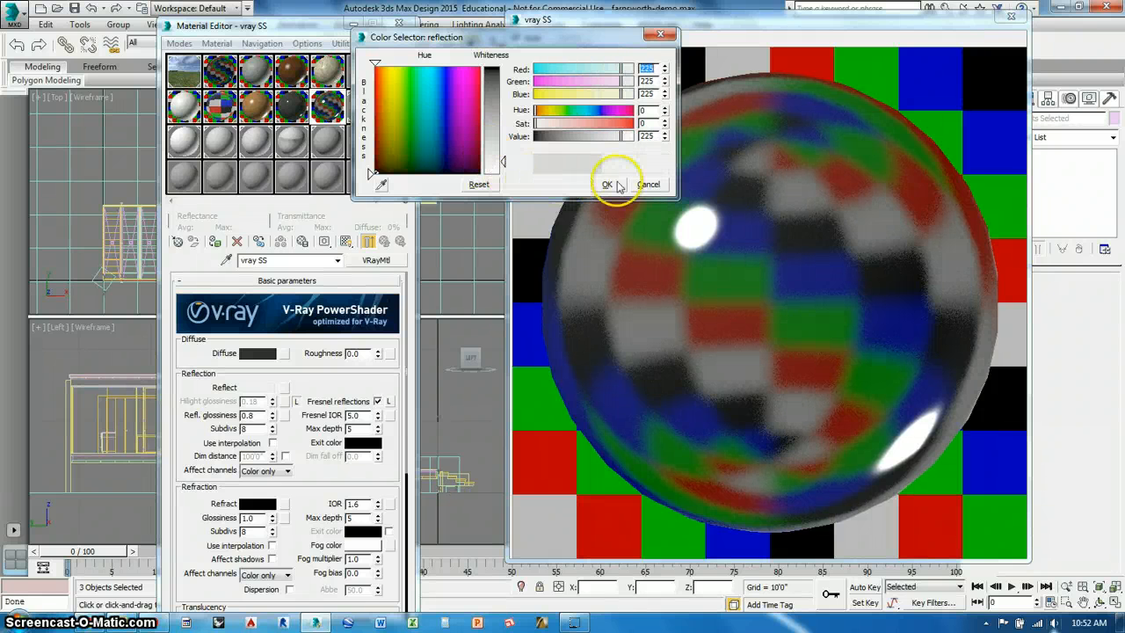
key("Return")
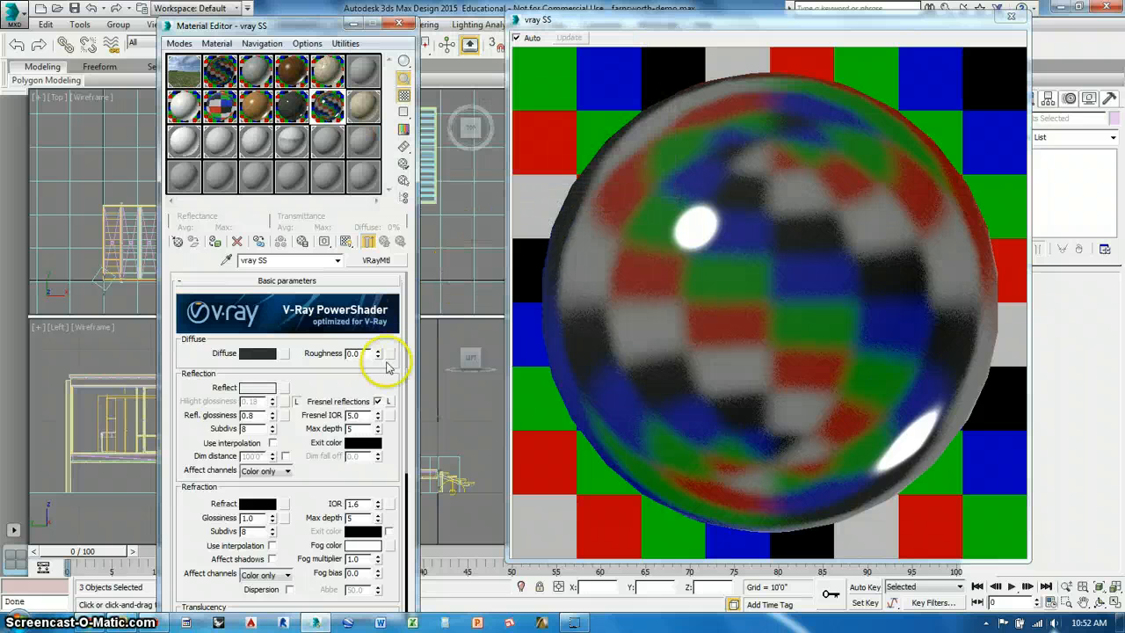
double_click(355, 415)
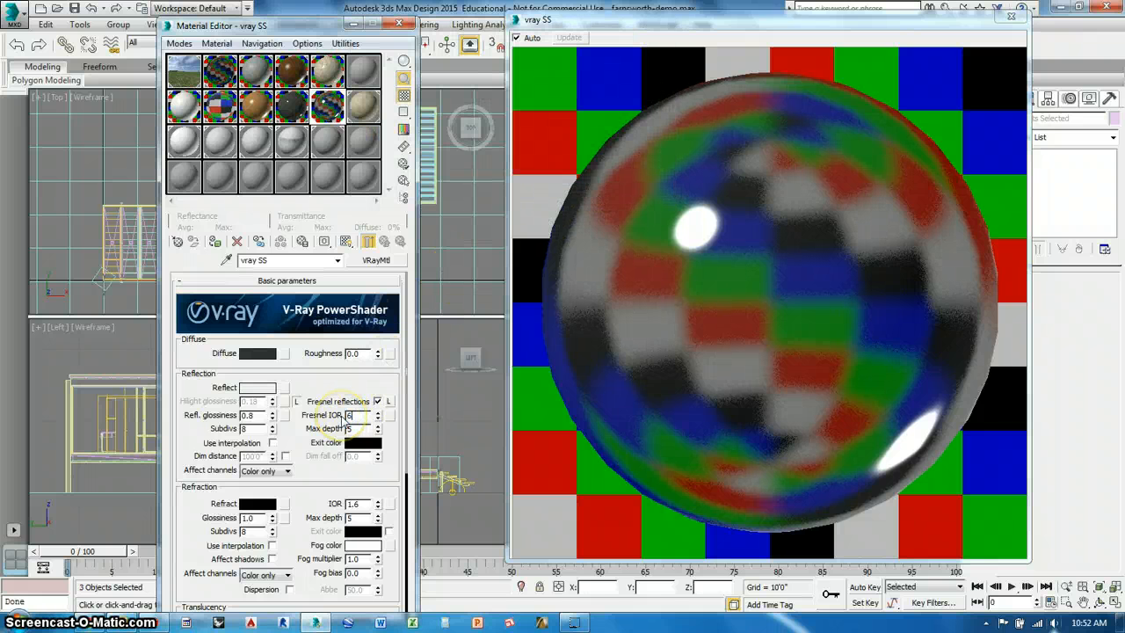
type("6")
key("Return")
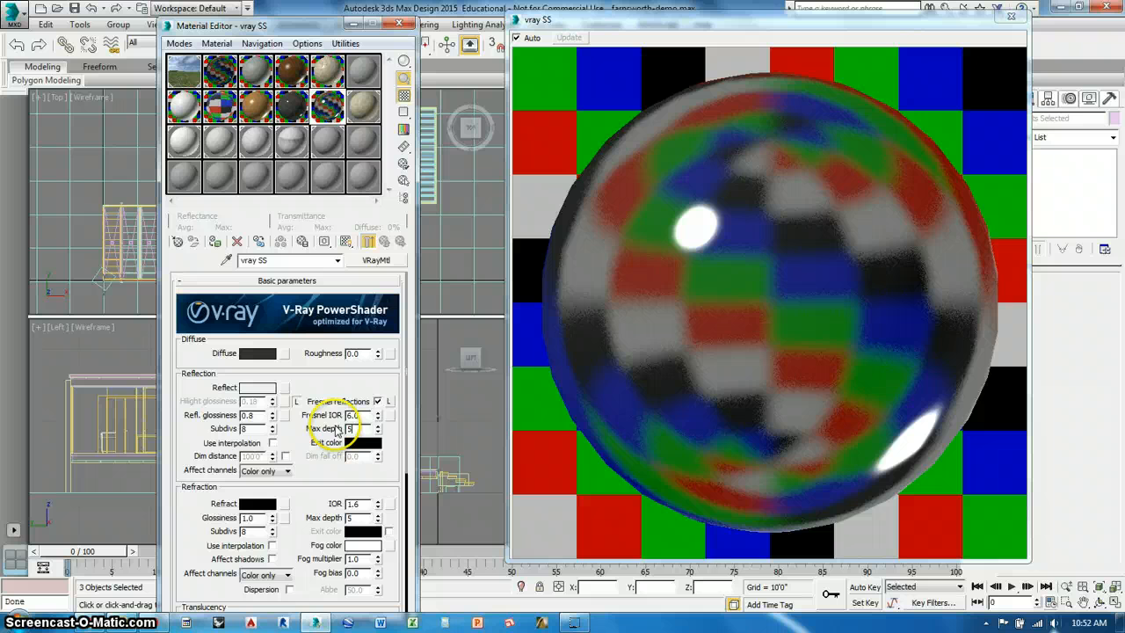
- Set vray SS's reflection glossiness to 0.65 and reflection subdivs to 32, then close its enlarged preview
left_click(264, 419)
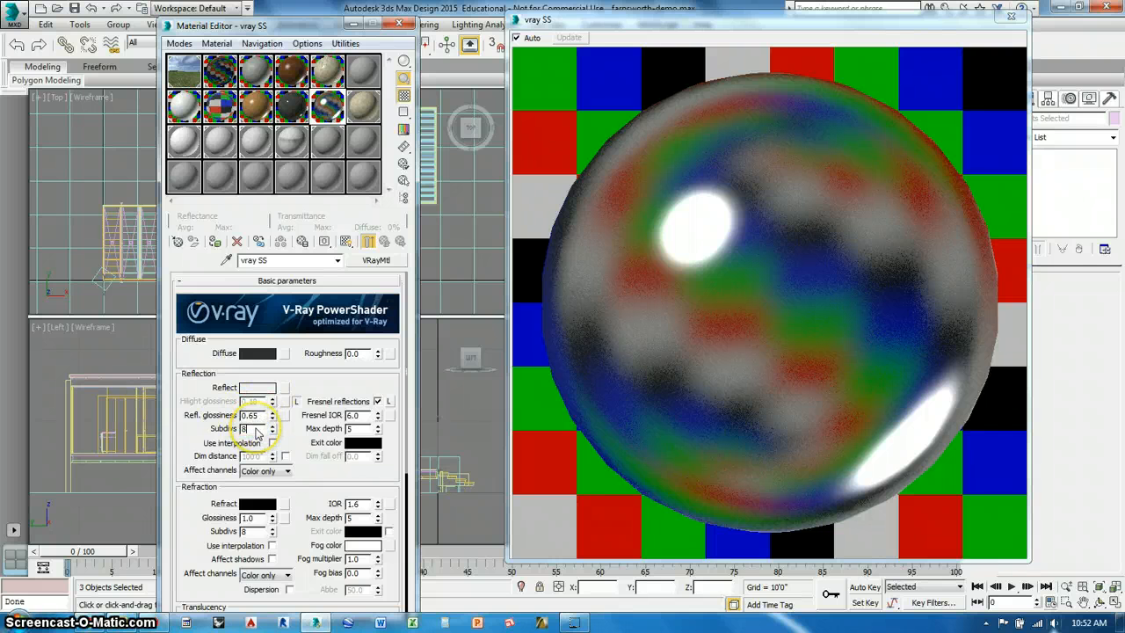
left_click_drag(258, 433, 230, 438)
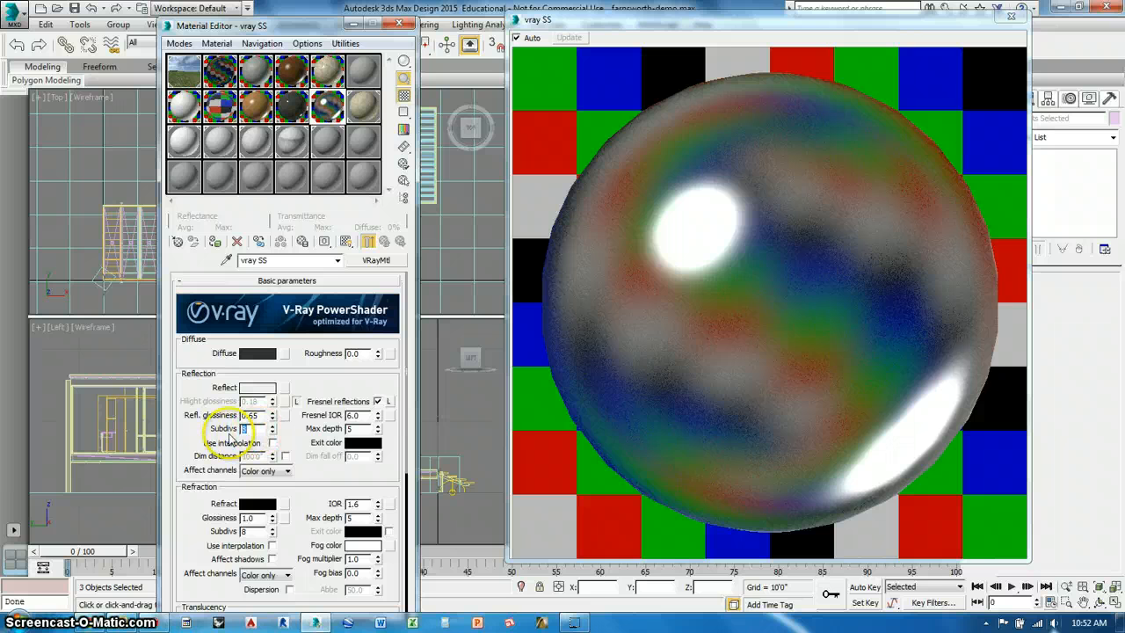
type("32")
key("Return")
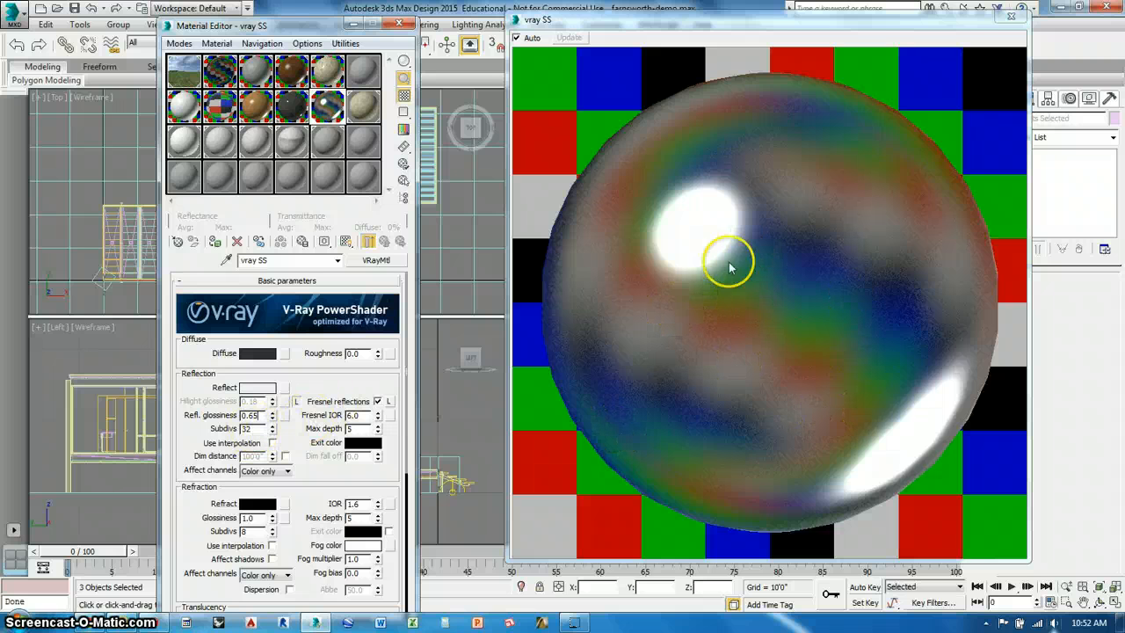
left_click(1010, 15)
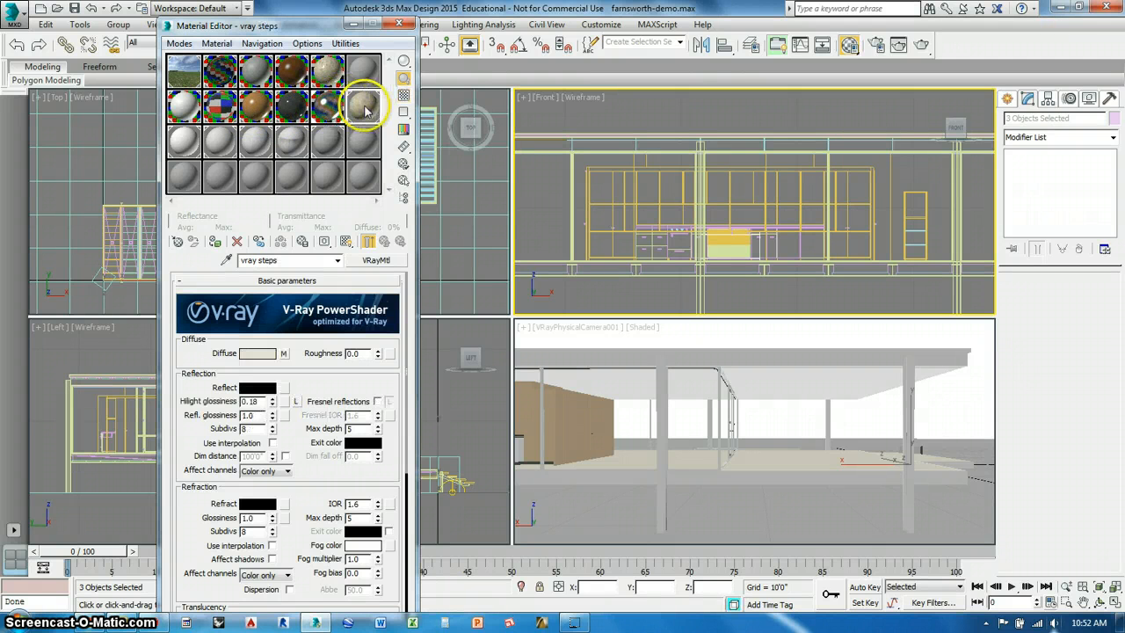
- Compare the enlarged previews of the vray floor and vray steps materials
left_click(363, 144)
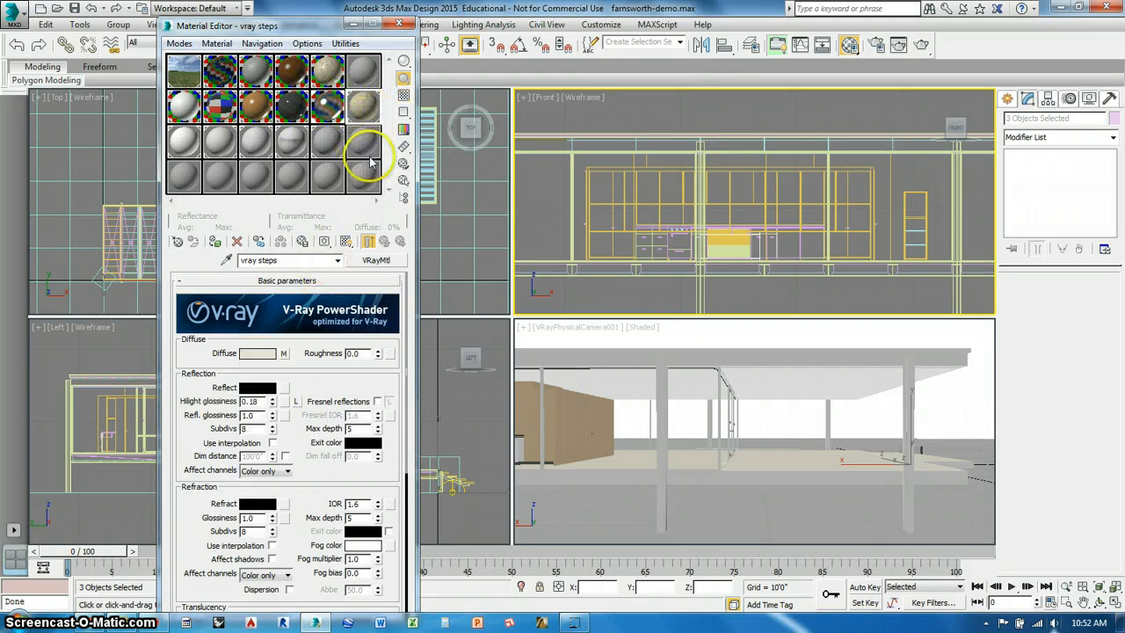
double_click(327, 70)
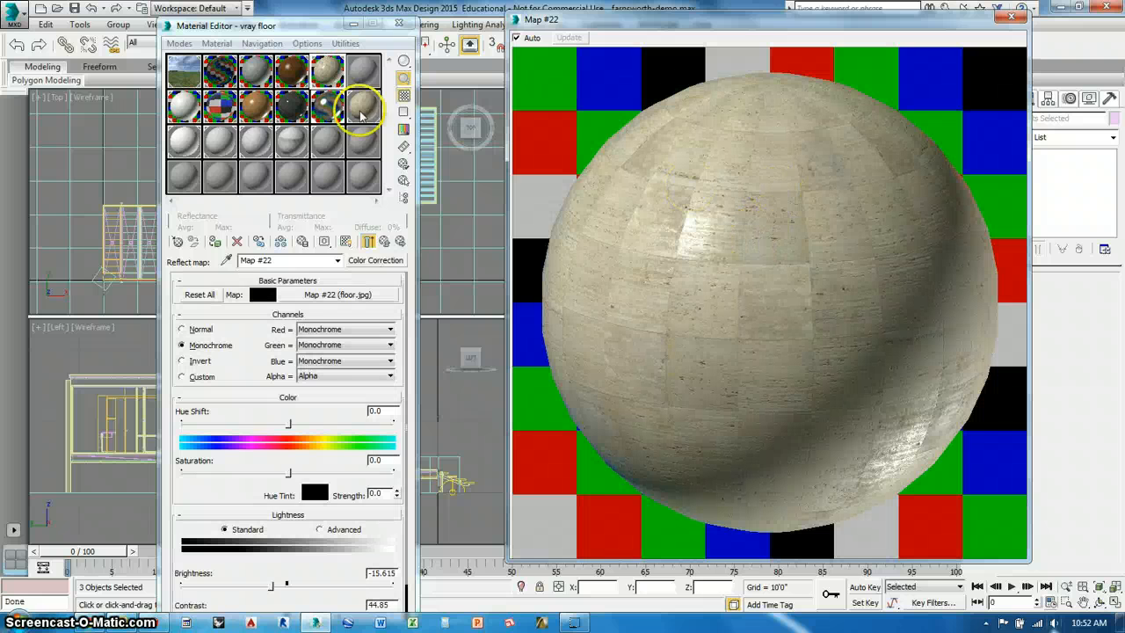
double_click(359, 107)
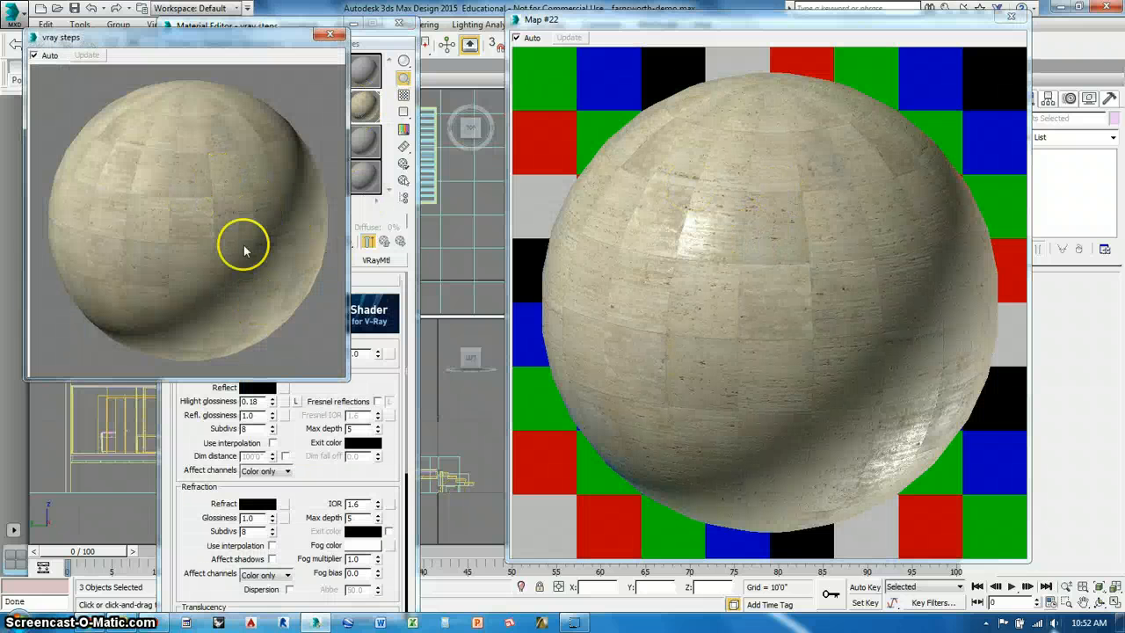
left_click(323, 39)
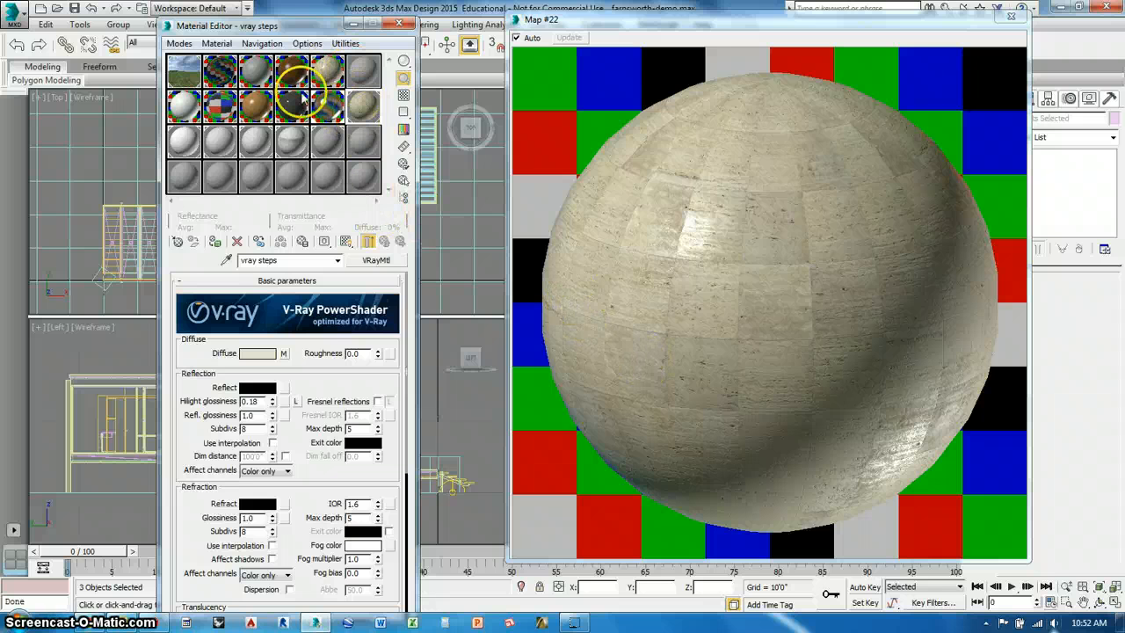
left_click(1011, 17)
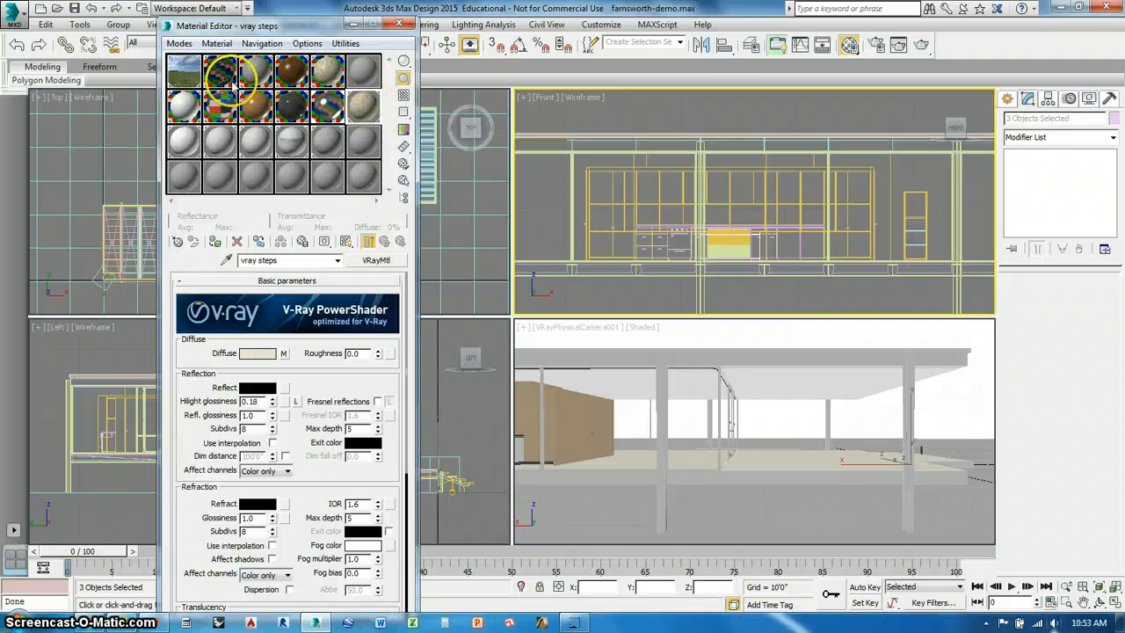
- Reassign every object using vray steps to the vray floor material and replace the vray steps sample with the unused 18 - Default material
left_click(216, 43)
left_click(235, 92)
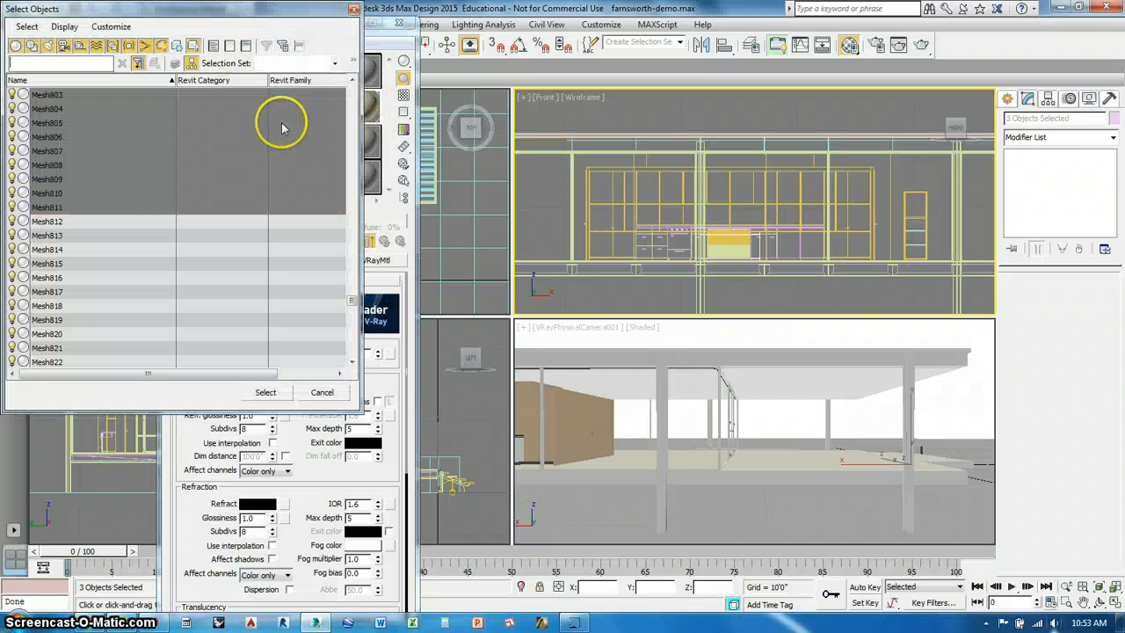
left_click(283, 391)
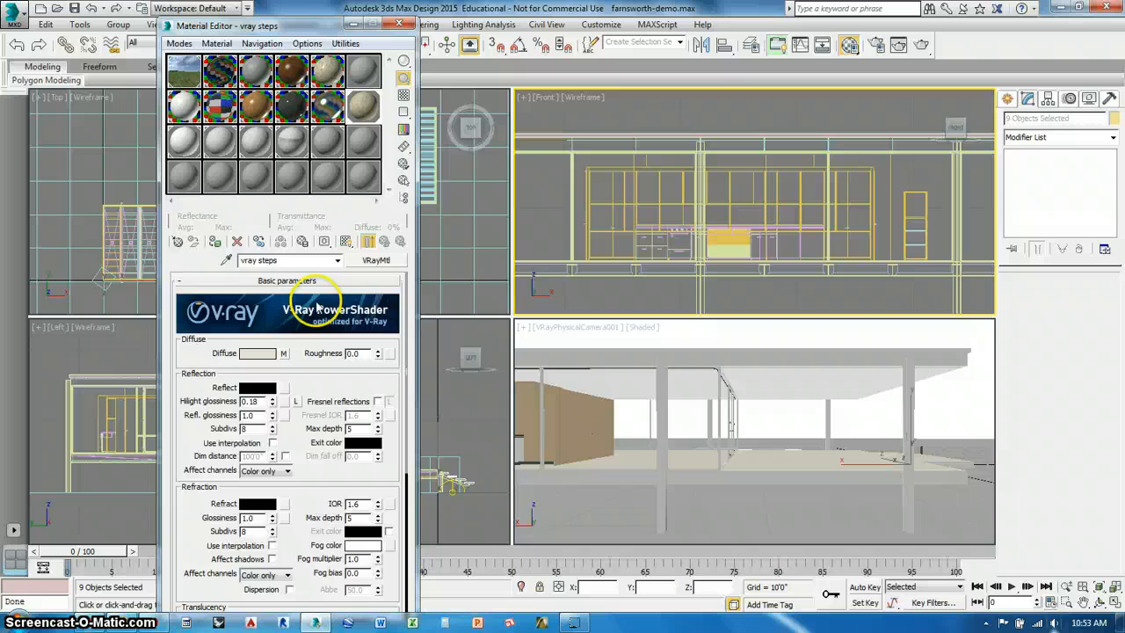
left_click(331, 75)
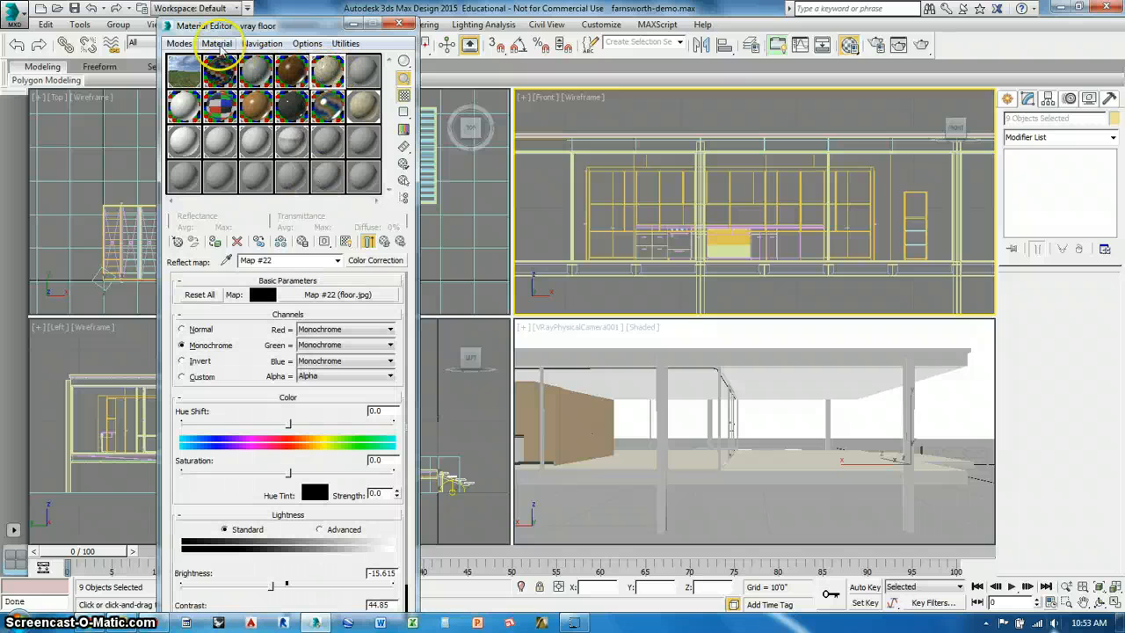
left_click(216, 43)
left_click(232, 131)
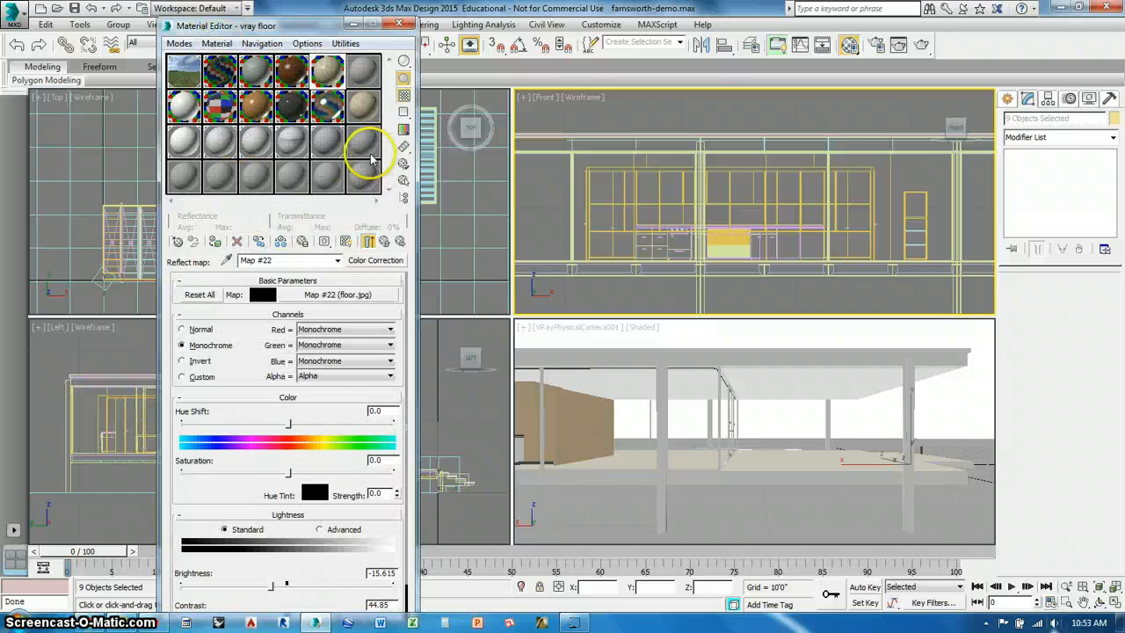
left_click(366, 112)
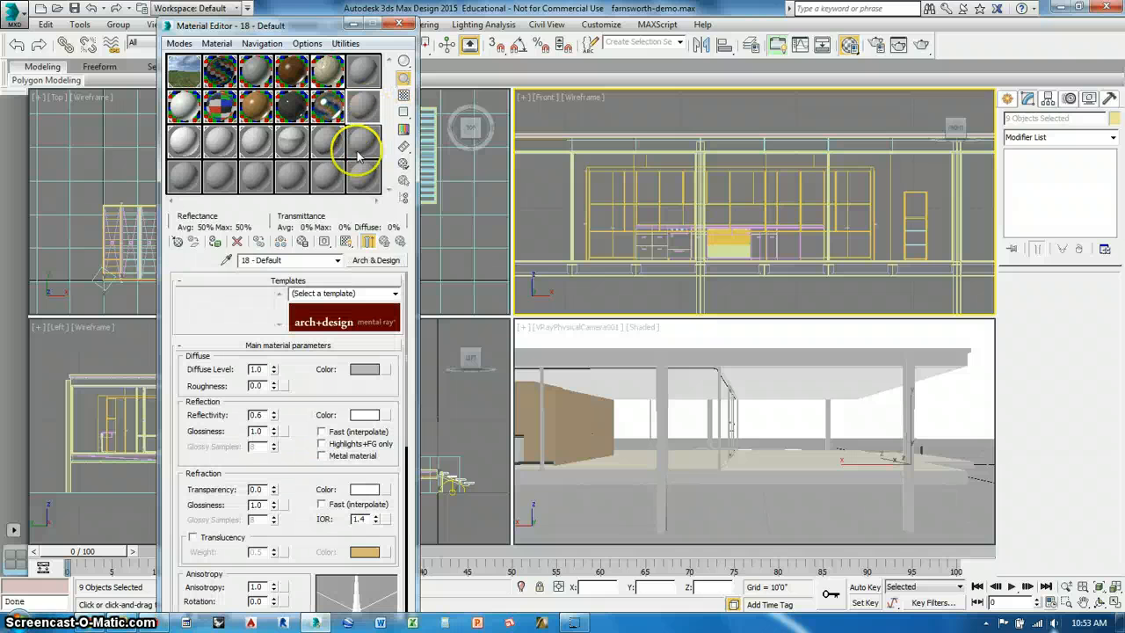
- Open an enlarged preview of vray whiteshi and show it against the checkered background
left_click(181, 145)
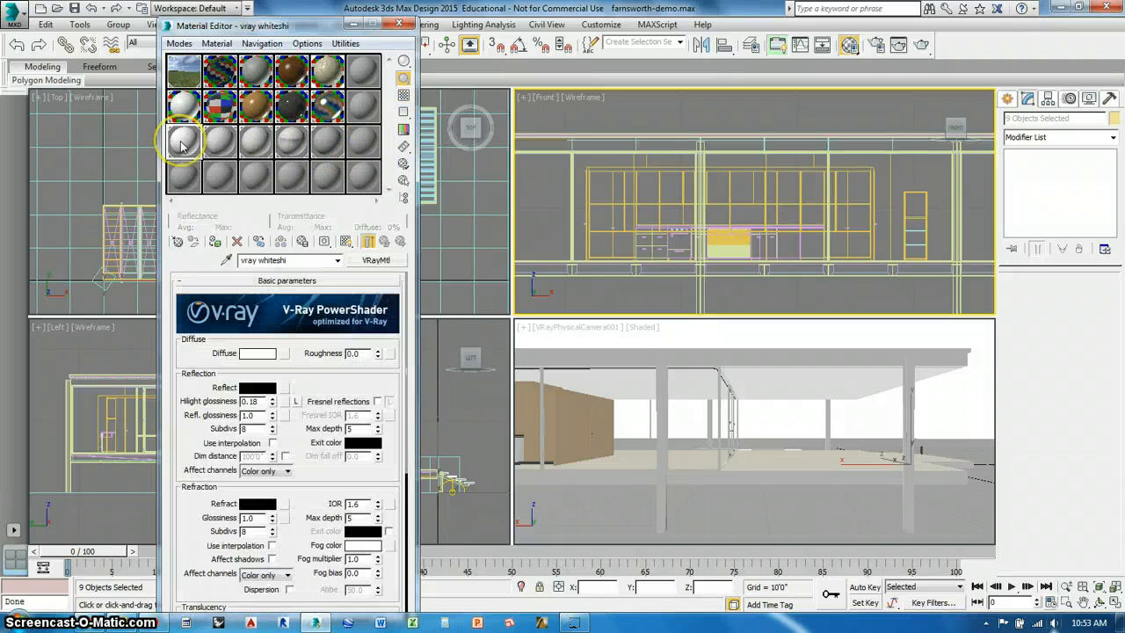
double_click(181, 145)
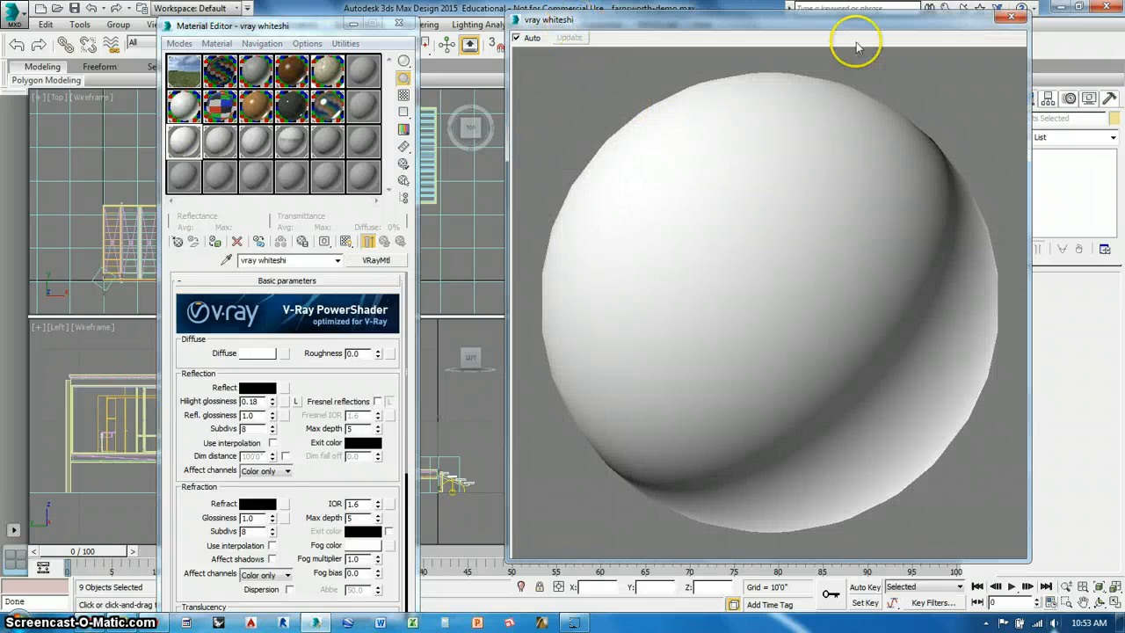
left_click(404, 95)
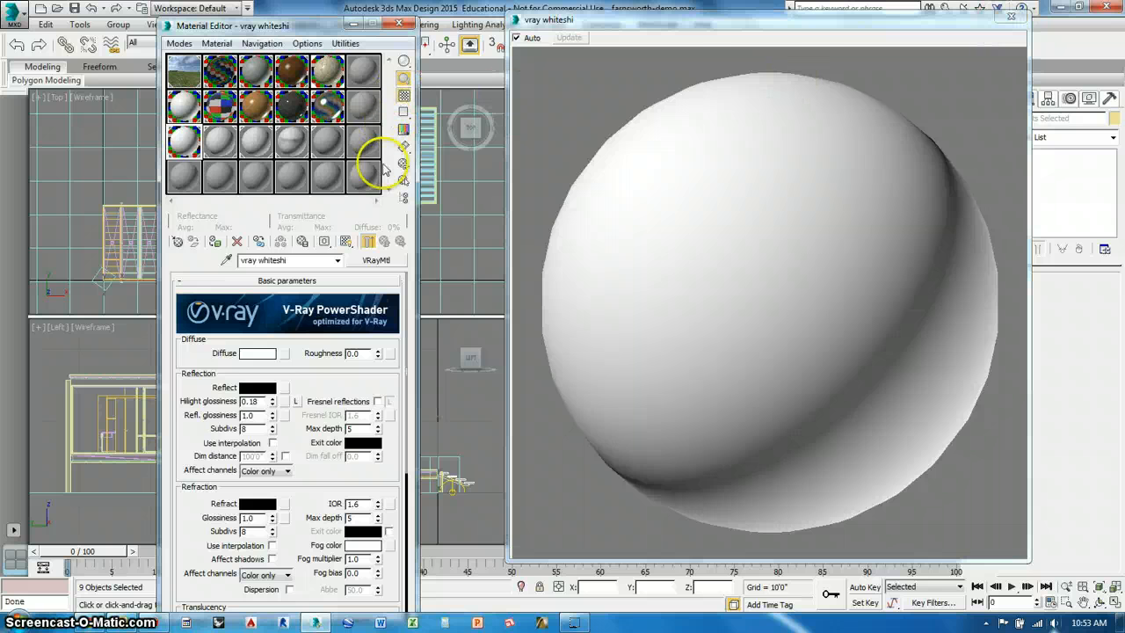
- Set vray whiteshi's reflect colour to a grey value of 174, lock its highlight glossiness to reflection glossiness, and enable Fresnel reflections
left_click(257, 387)
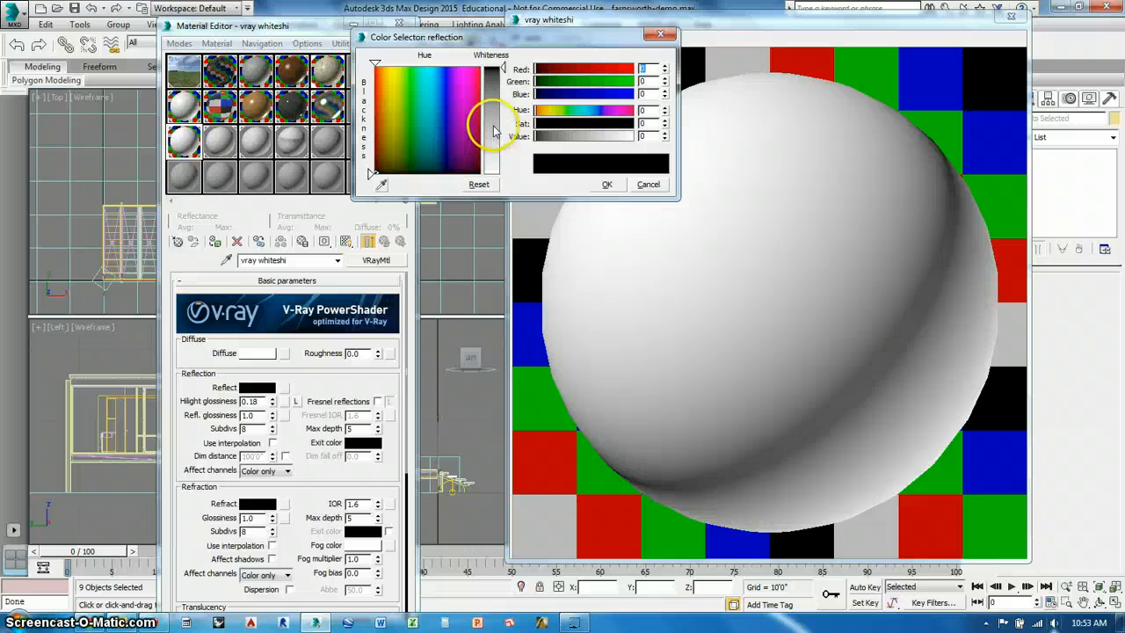
left_click(492, 136)
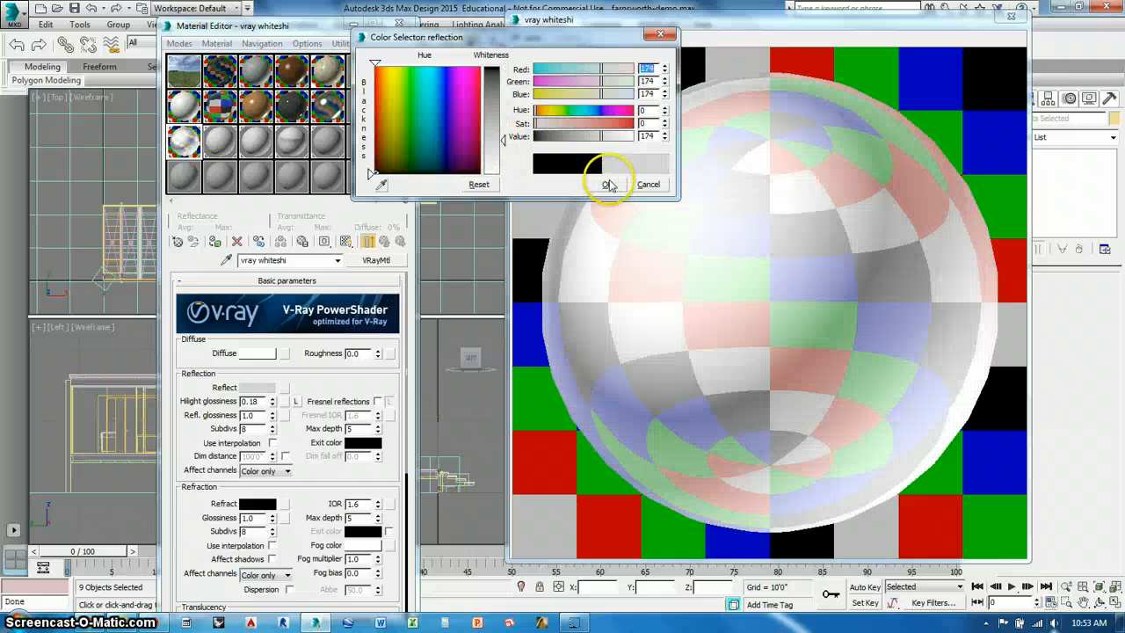
left_click(606, 184)
left_click(296, 401)
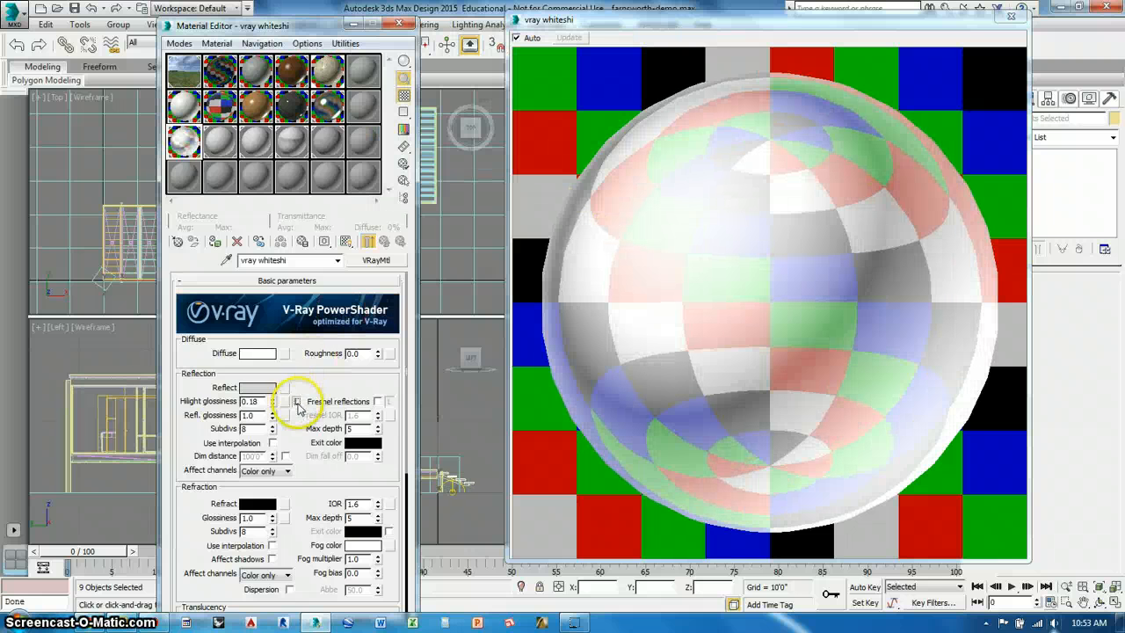
left_click(377, 401)
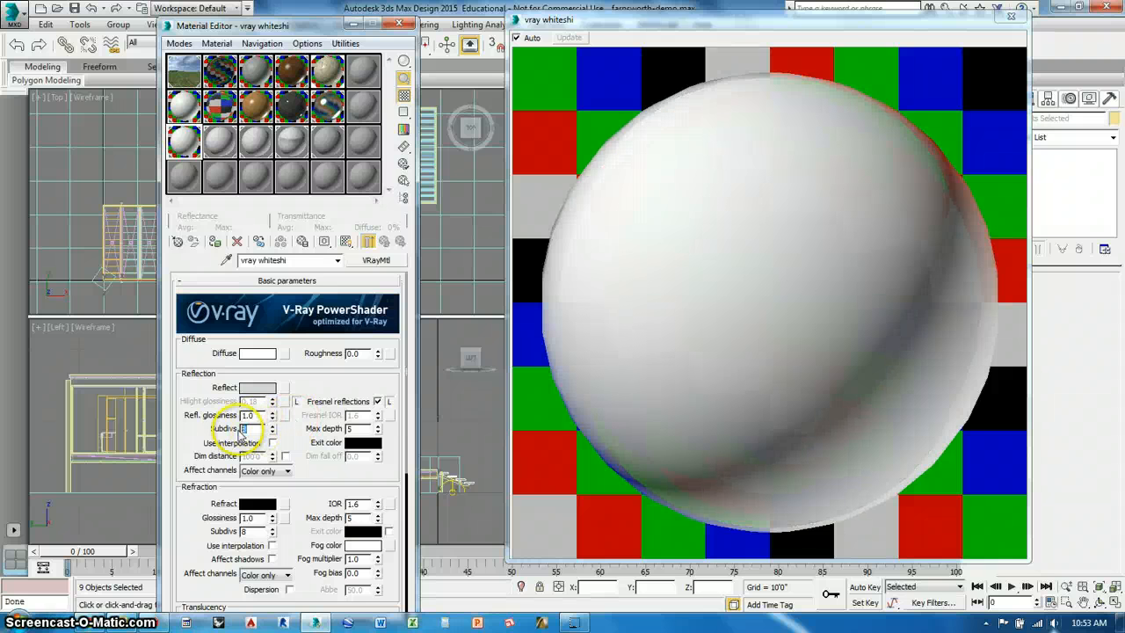
- Set vray whiteshi's reflection glossiness to 0.85 and reflection subdivs to 32, and close its enlarged preview
left_click_drag(247, 420, 235, 422)
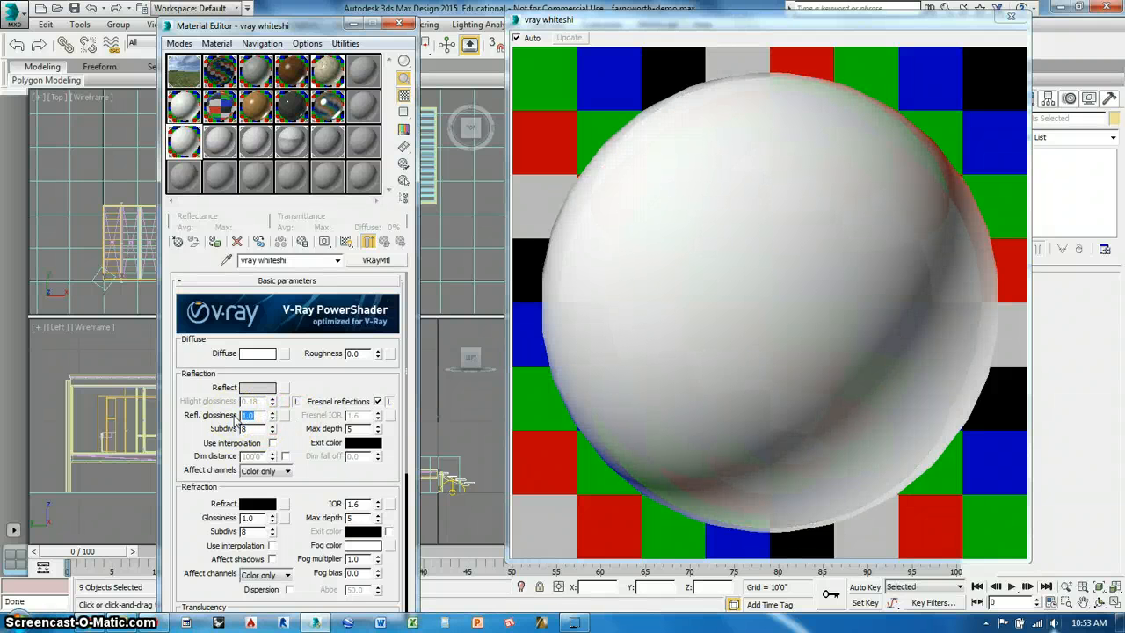
type(".85")
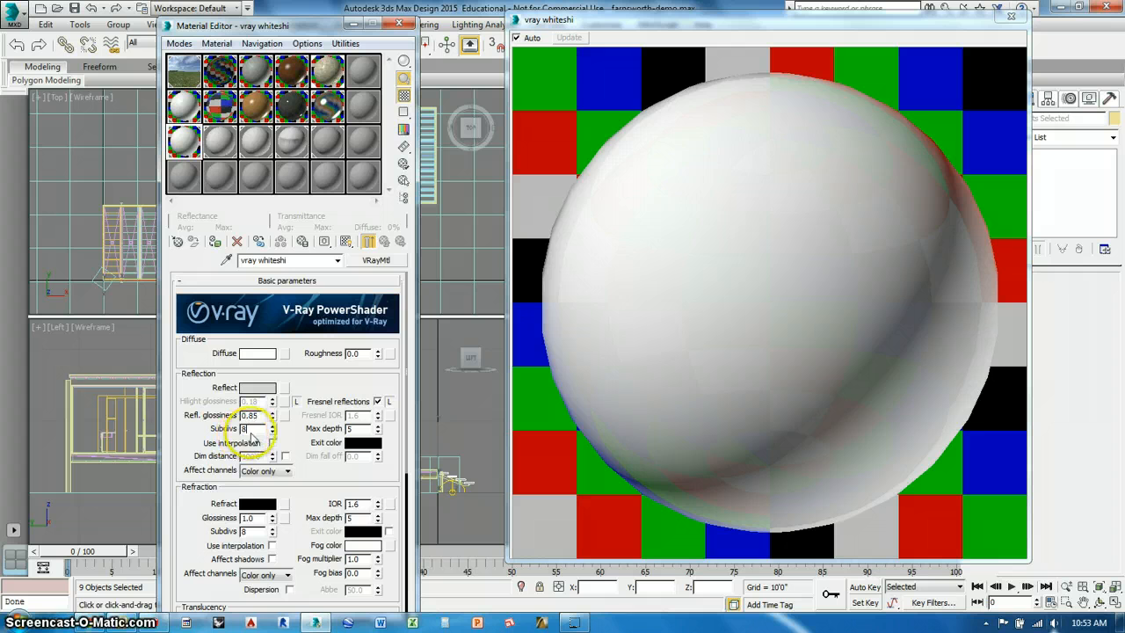
key("Tab")
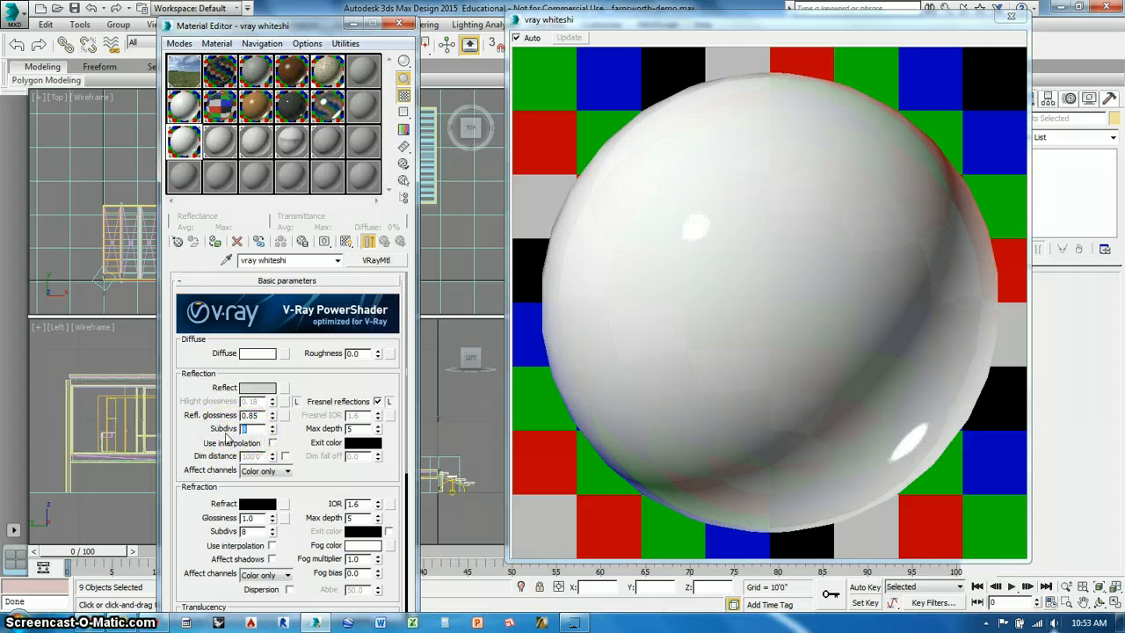
type("32")
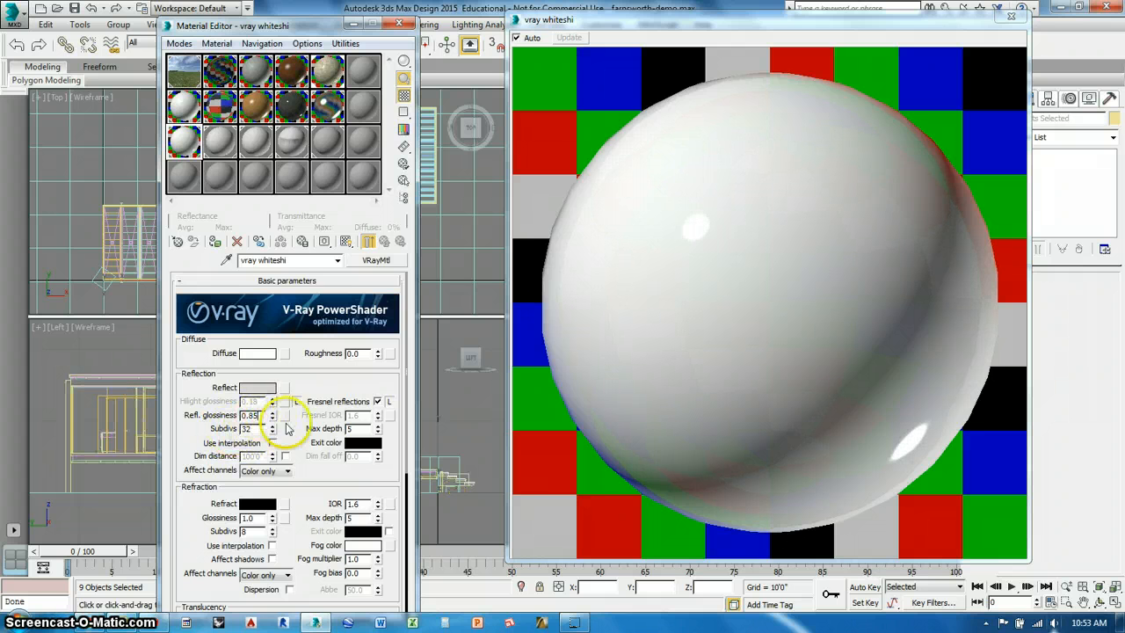
left_click(1010, 17)
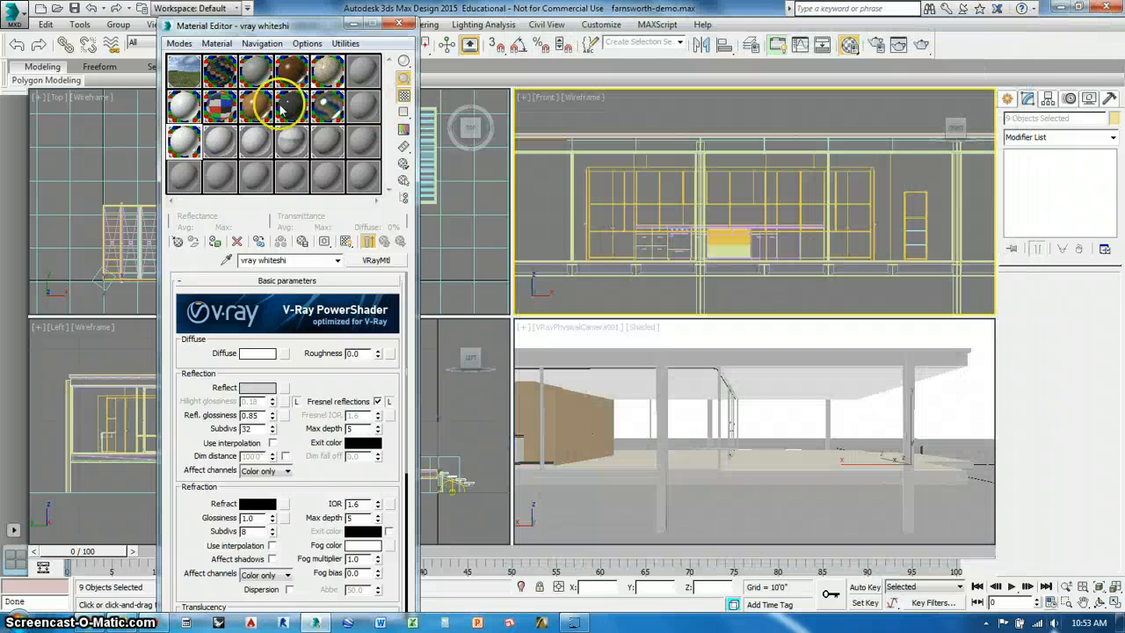
- Open an enlarged preview of the vray whtclean material
left_click(222, 149)
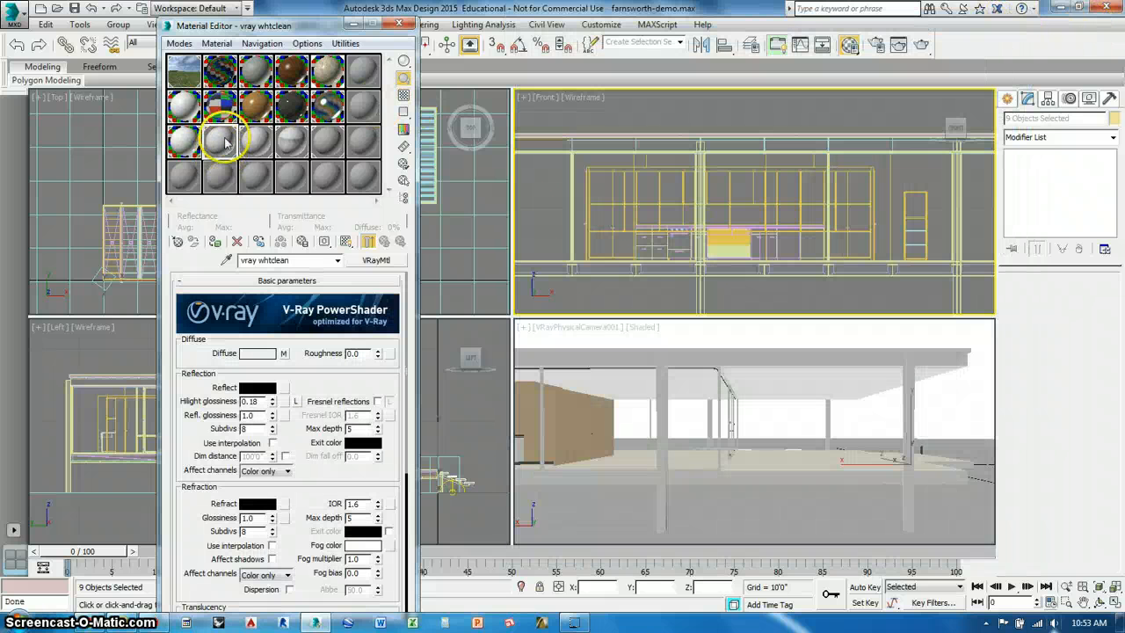
double_click(223, 143)
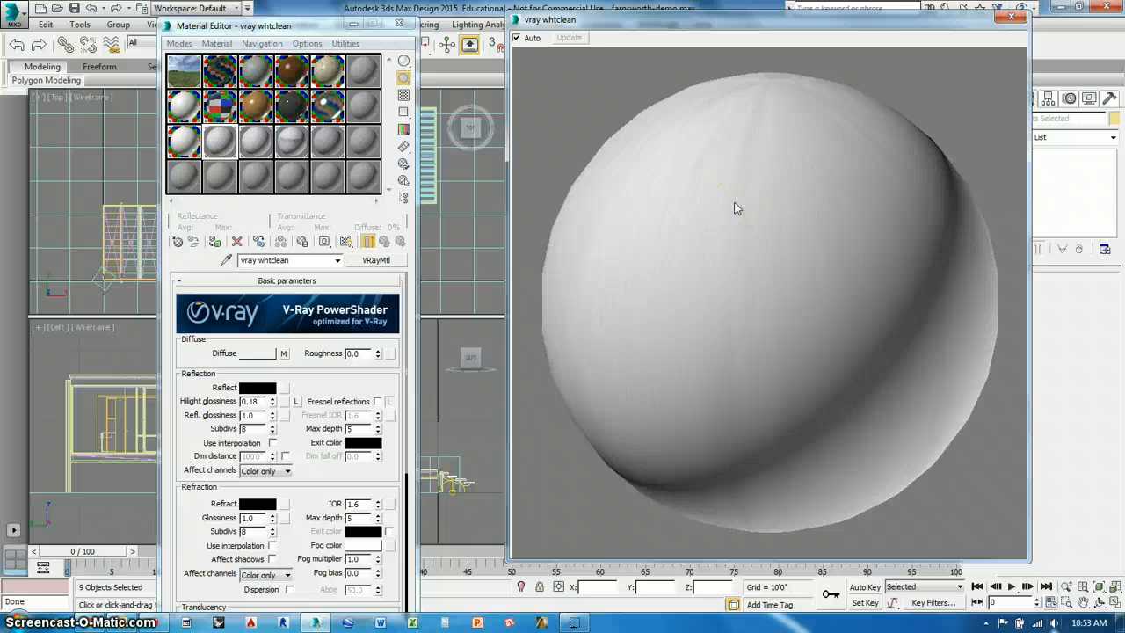